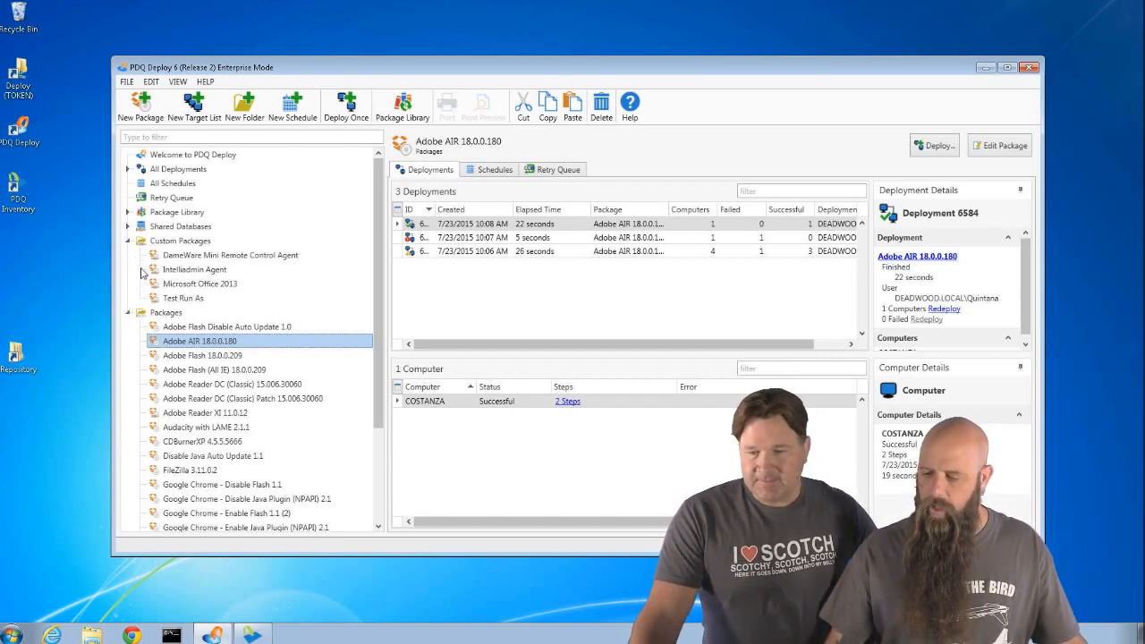
Switch to PDQ Inventory, enable automatic Active Directory sync in the preferences and run a sync immediately.
{"action": "key", "text": "alt+Tab"}
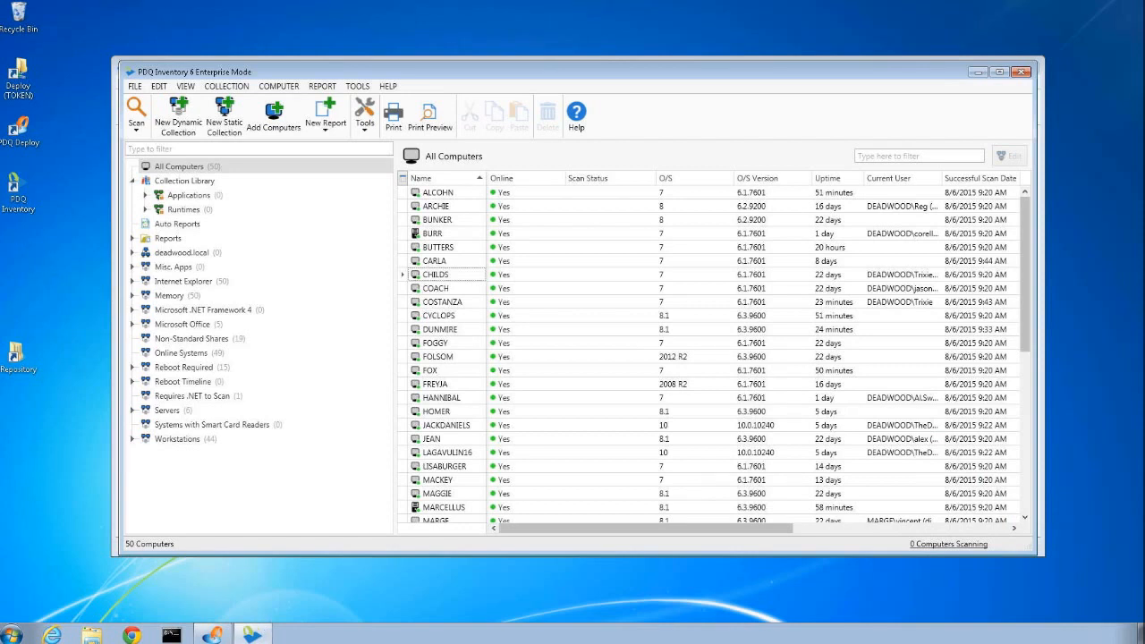
{"action": "left_click", "coordinate": [134, 86]}
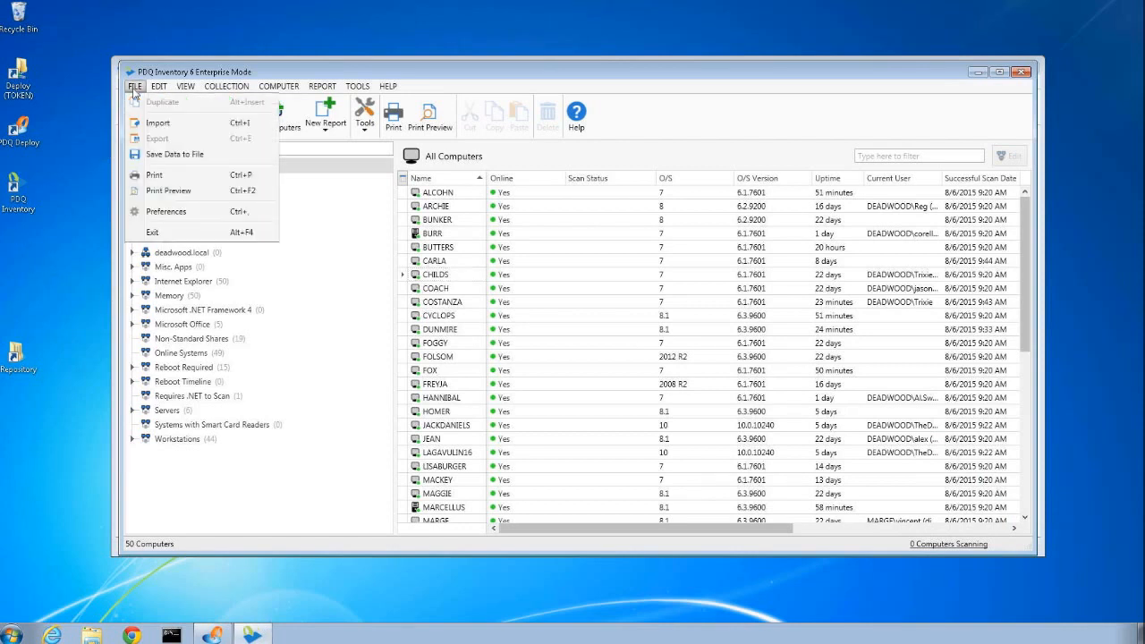
{"action": "left_click", "coordinate": [163, 211]}
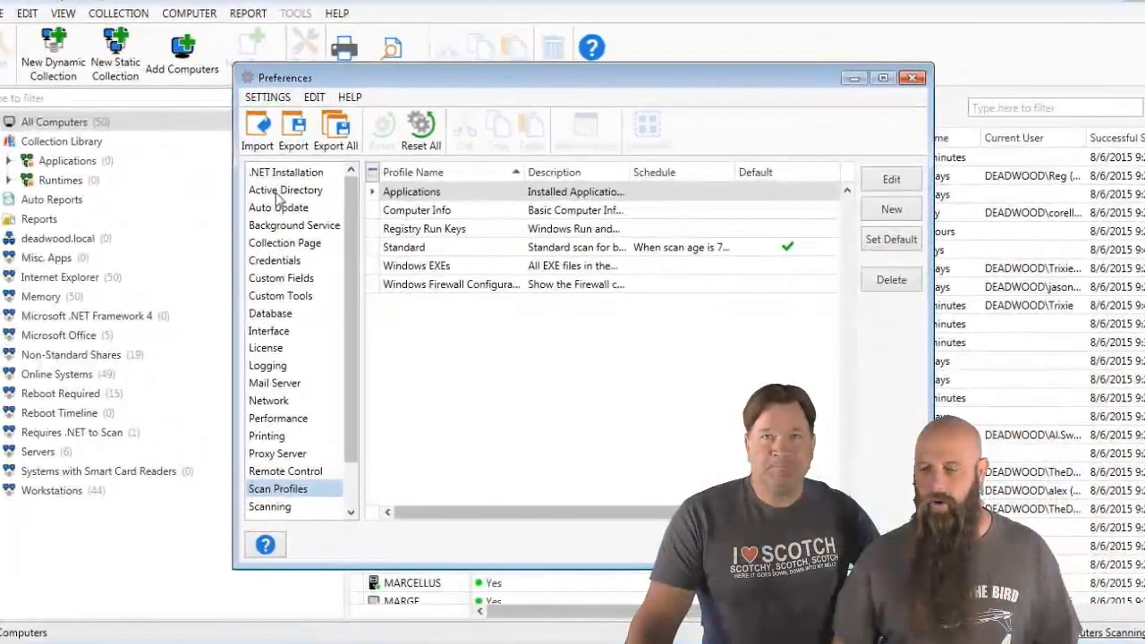
{"action": "left_click", "coordinate": [281, 192]}
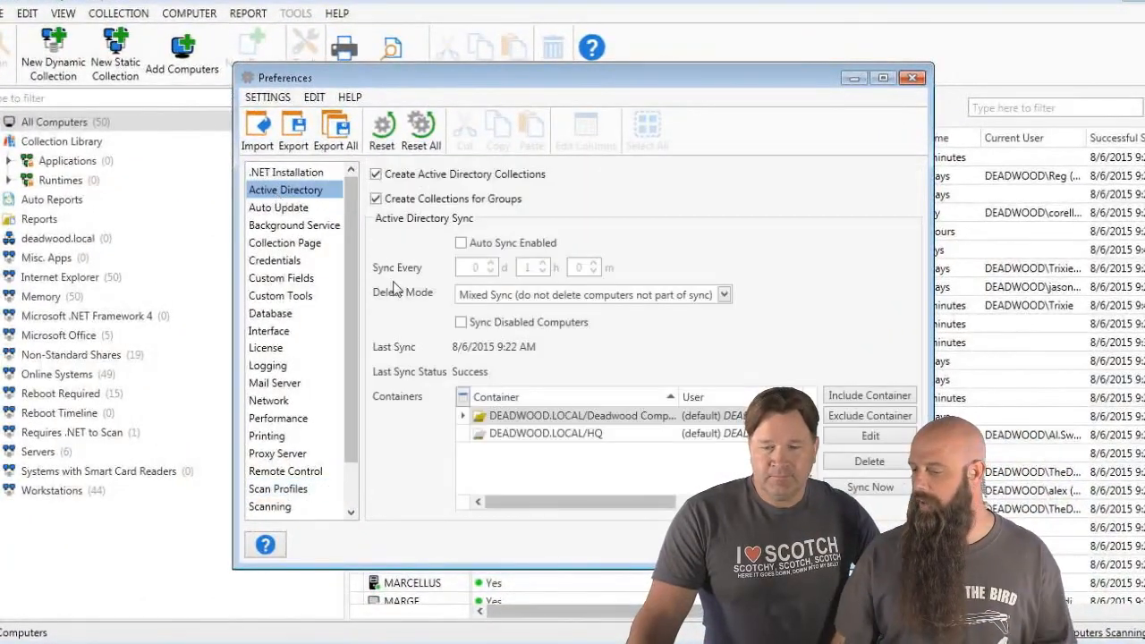
{"action": "left_click", "coordinate": [461, 245]}
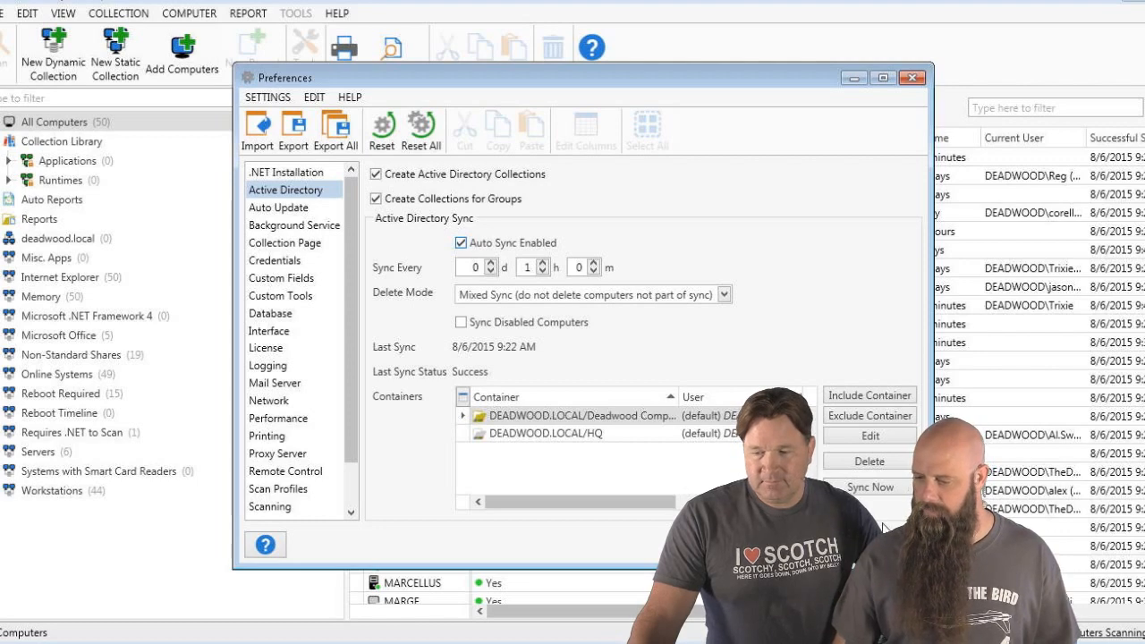
{"action": "left_click", "coordinate": [872, 488]}
{"action": "key", "text": "Escape"}
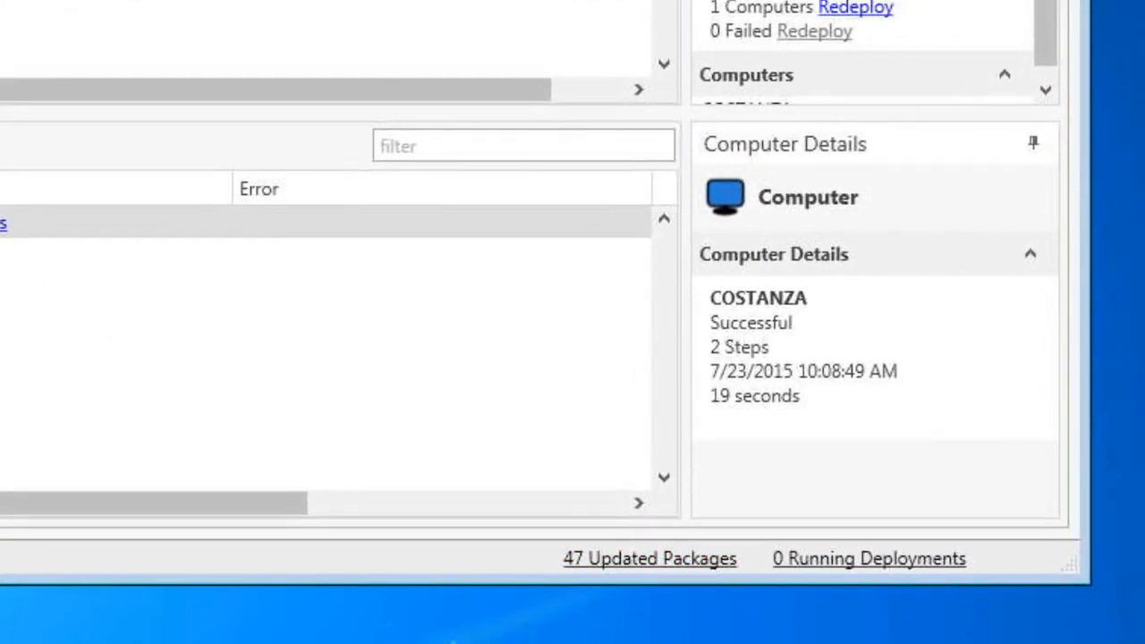
In PDQ Deploy, filter the Package Library's full package list by "ja" and select the Java 8 package.
{"action": "left_click", "coordinate": [598, 567]}
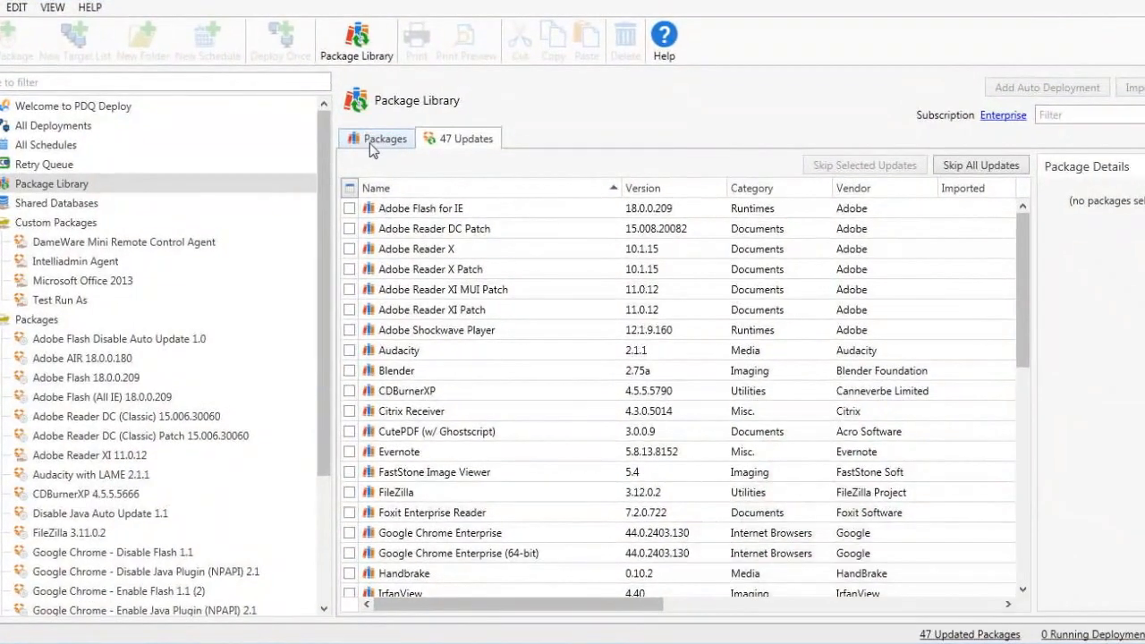
{"action": "left_click", "coordinate": [394, 161]}
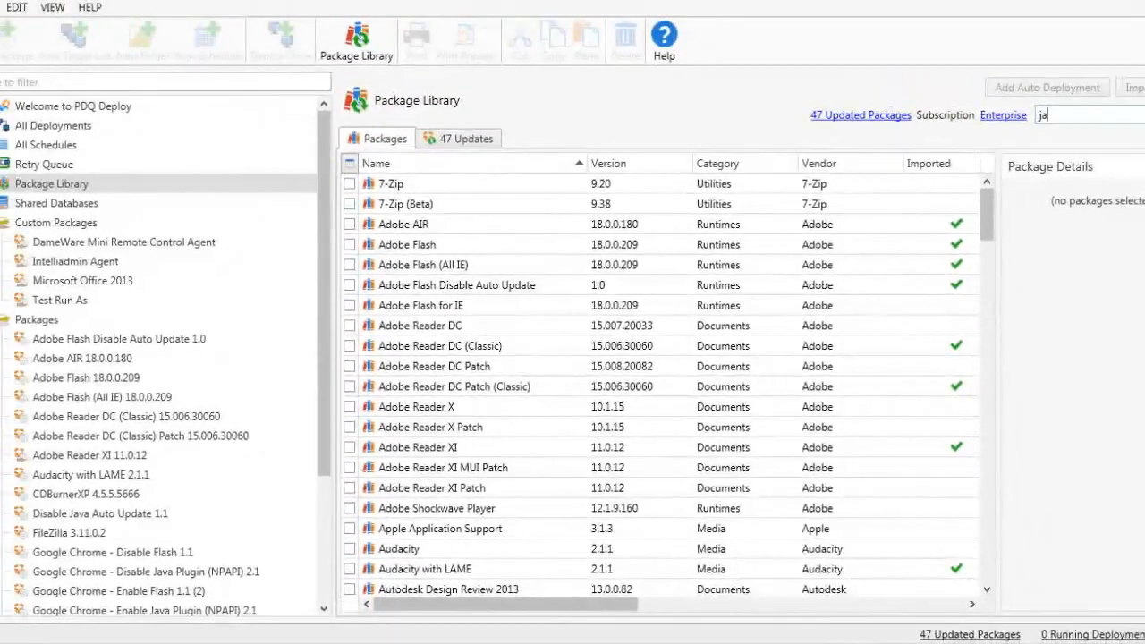
{"action": "type", "text": "ja"}
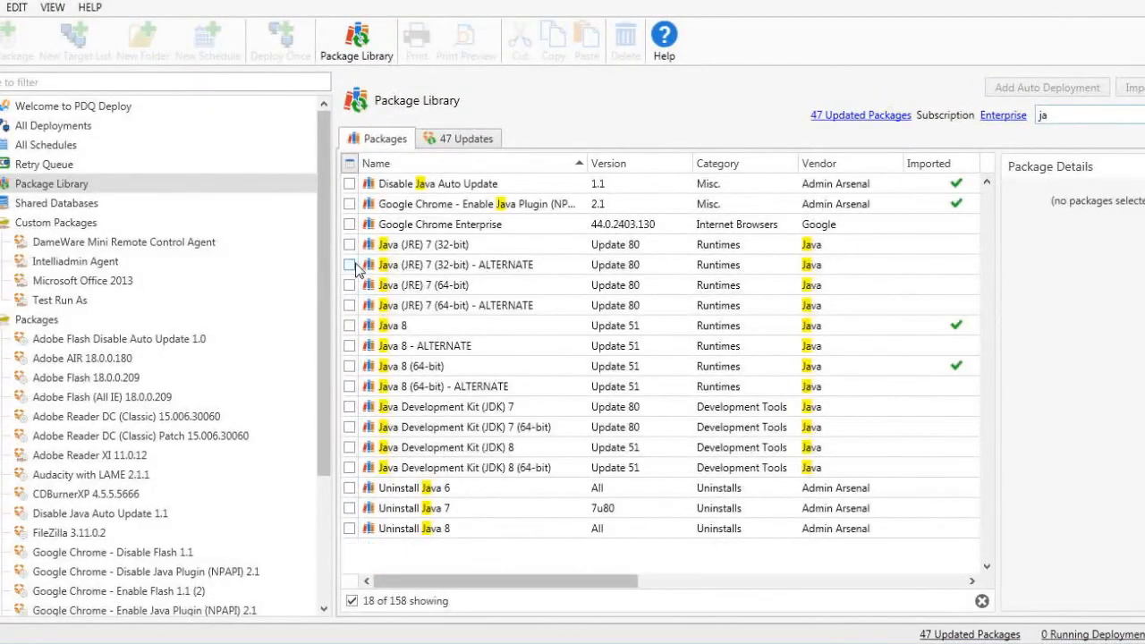
{"action": "left_click", "coordinate": [351, 325]}
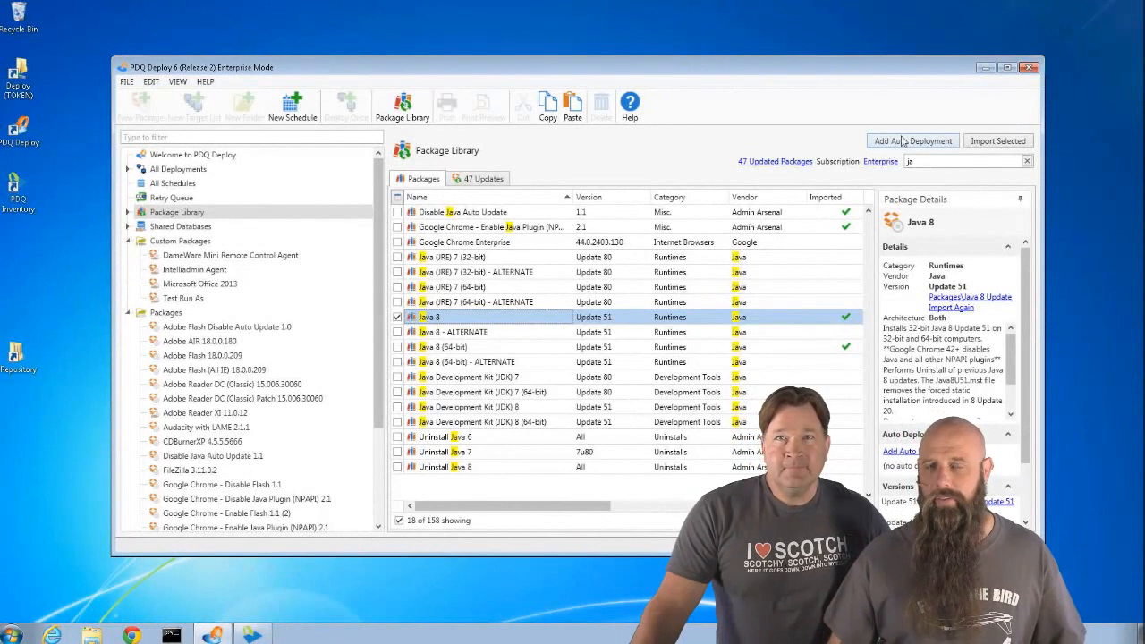
Add an auto deployment for Java 8 with a new schedule named "Baseline - Apps".
{"action": "left_click", "coordinate": [900, 142]}
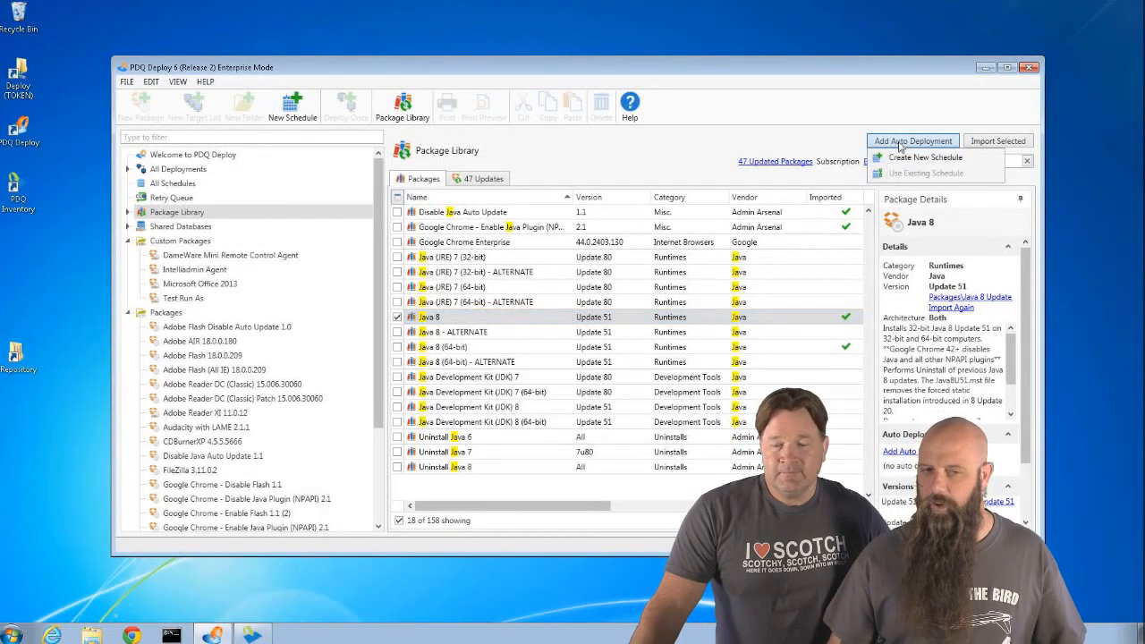
{"action": "left_click", "coordinate": [902, 159]}
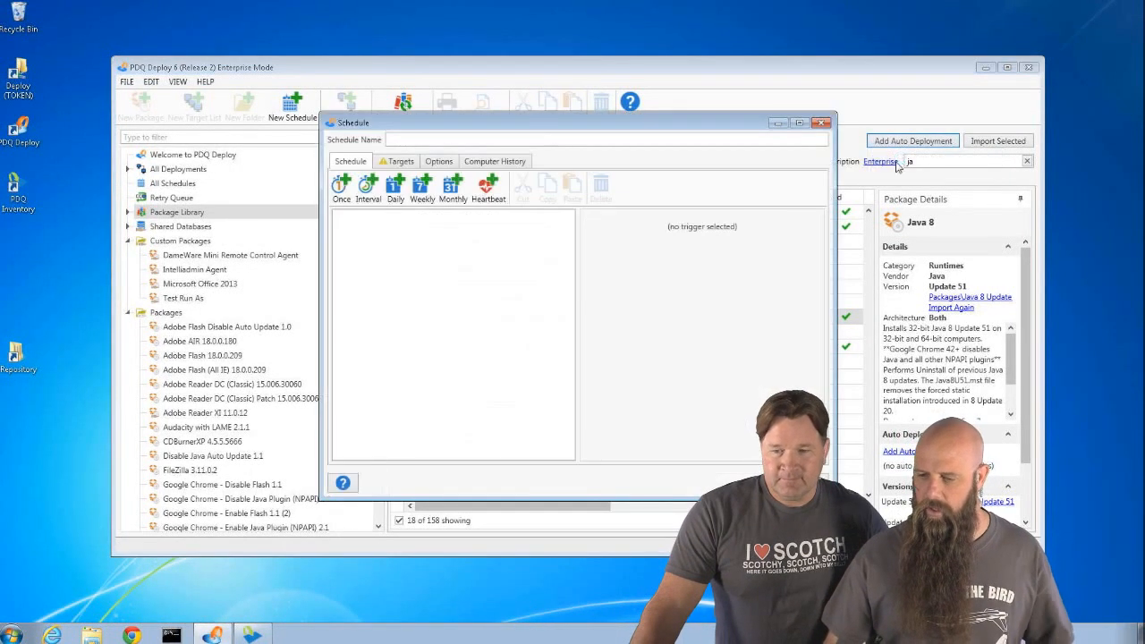
{"action": "type", "text": "Baseline - Apps"}
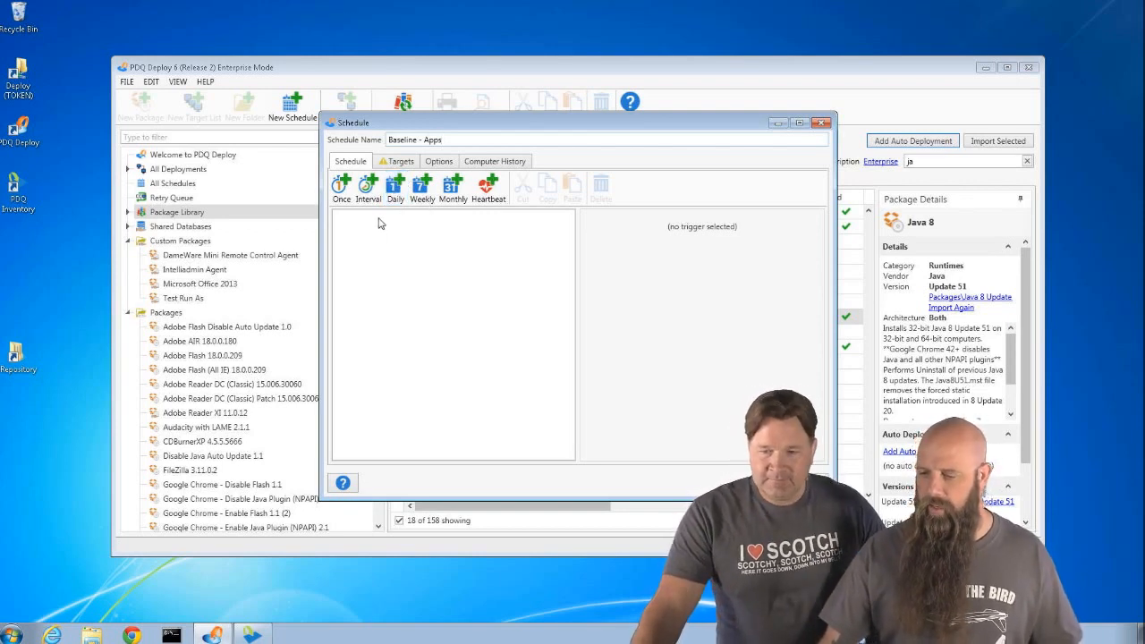
Add a weekly trigger to the schedule that runs on every weekday, Monday to Friday.
{"action": "left_click", "coordinate": [422, 189]}
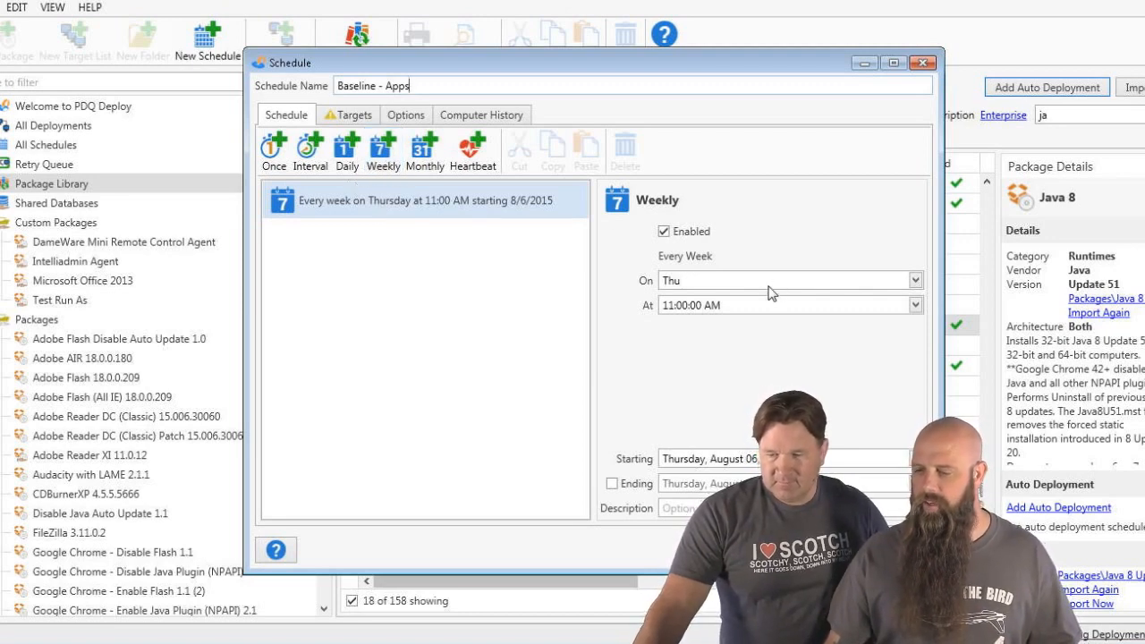
{"action": "left_click", "coordinate": [702, 285]}
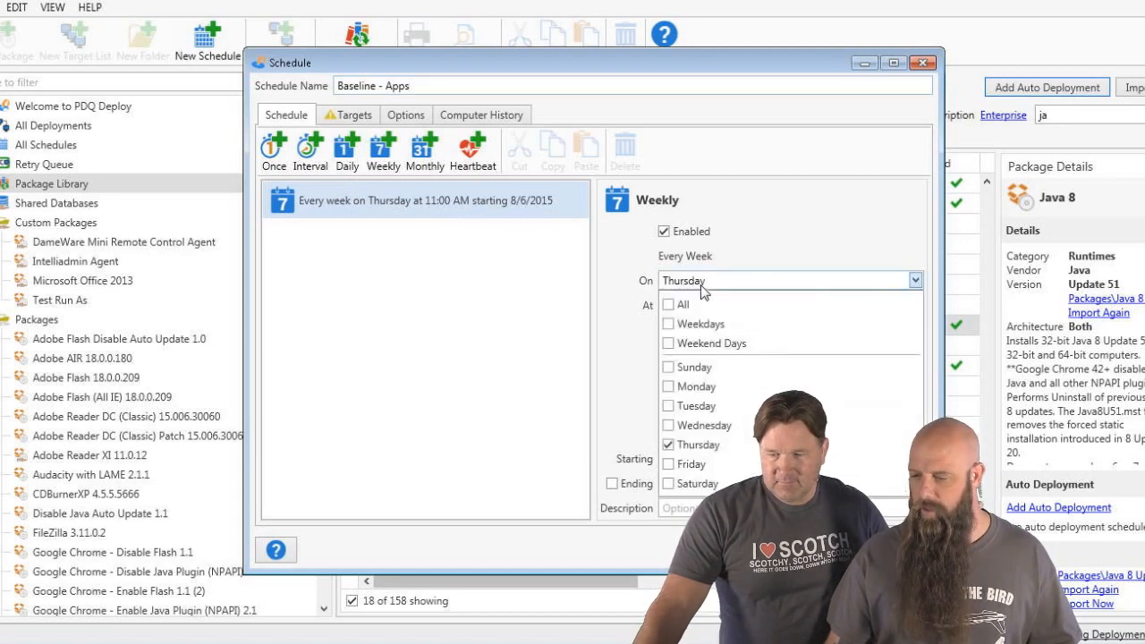
{"action": "left_click", "coordinate": [668, 386]}
{"action": "left_click", "coordinate": [668, 406]}
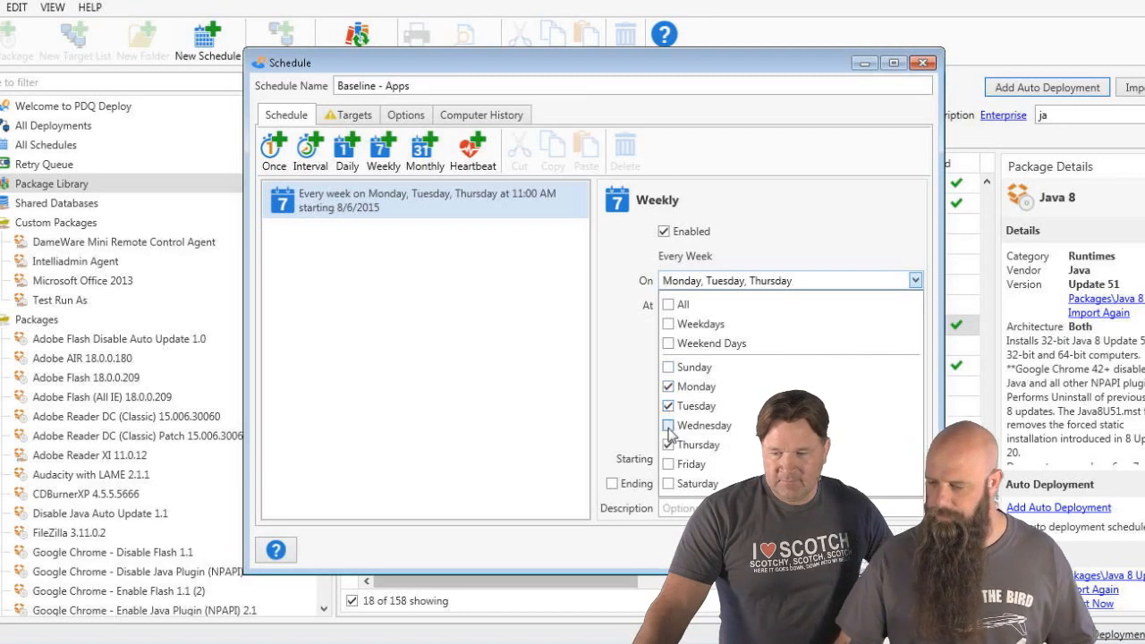
{"action": "left_click", "coordinate": [668, 425]}
{"action": "left_click", "coordinate": [668, 464]}
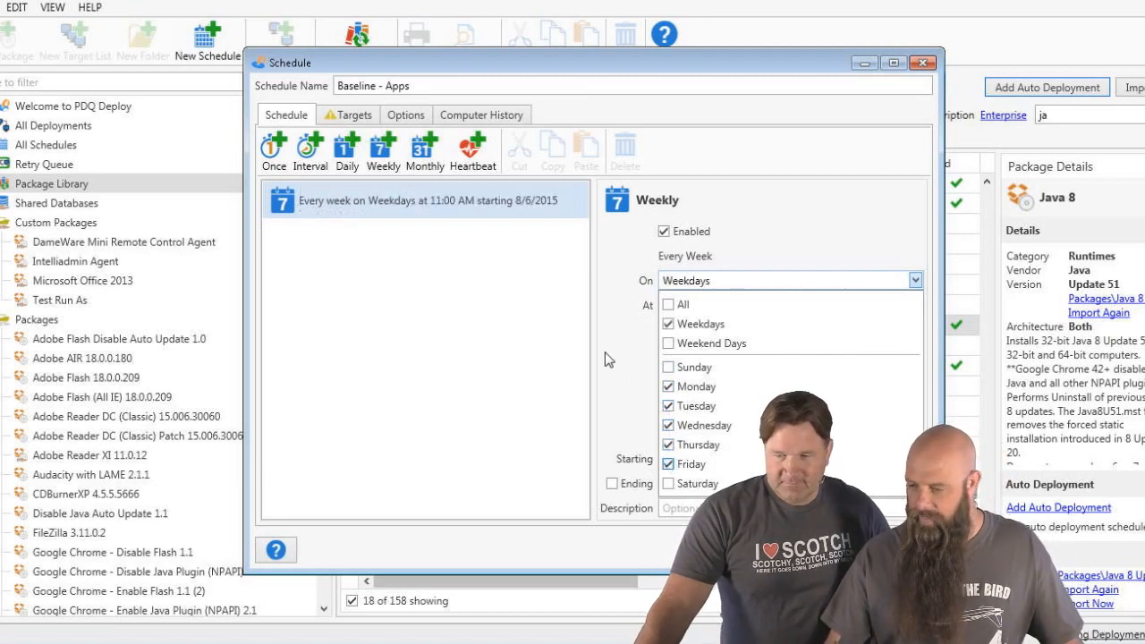
{"action": "left_click", "coordinate": [615, 331]}
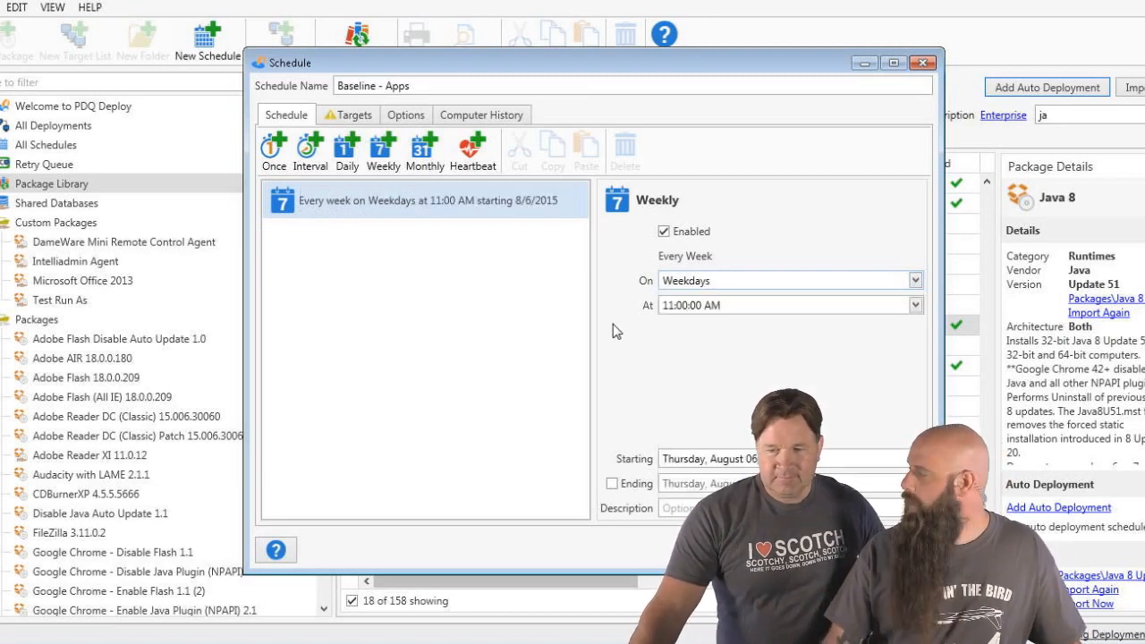
Set the weekly trigger's start time to 6:00 PM.
{"action": "left_click", "coordinate": [670, 313]}
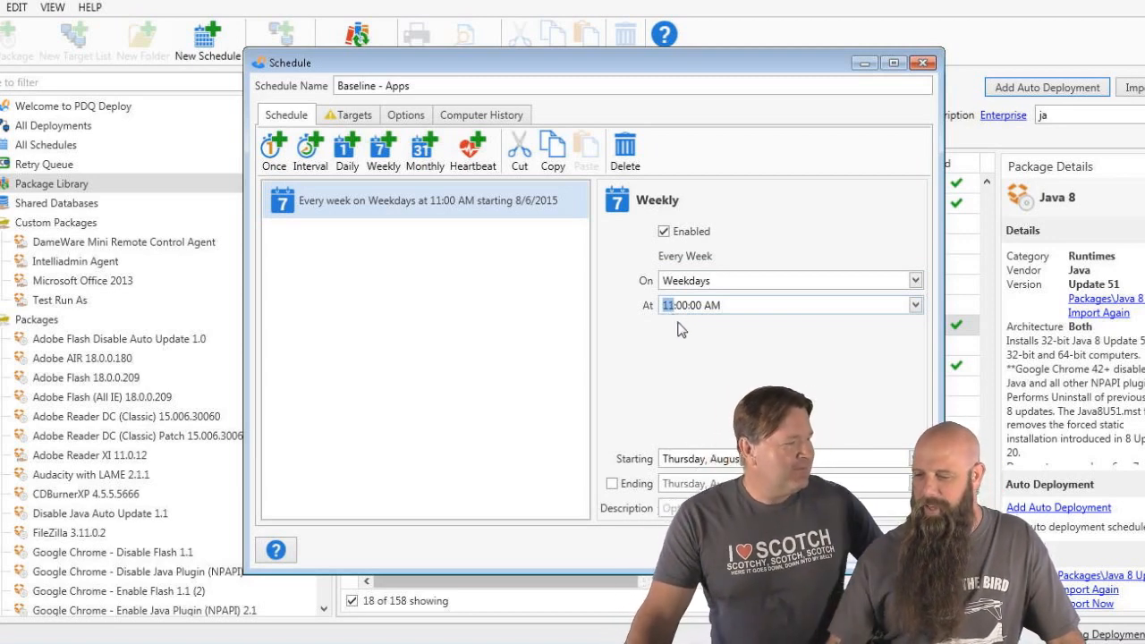
{"action": "type", "text": "6"}
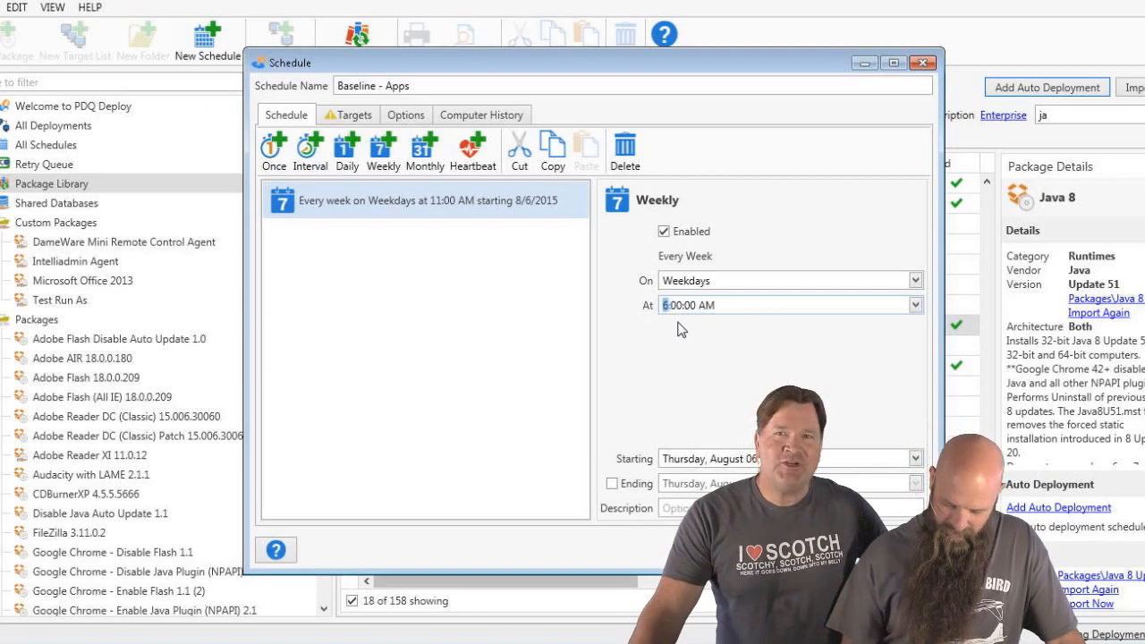
{"action": "left_click", "coordinate": [706, 310]}
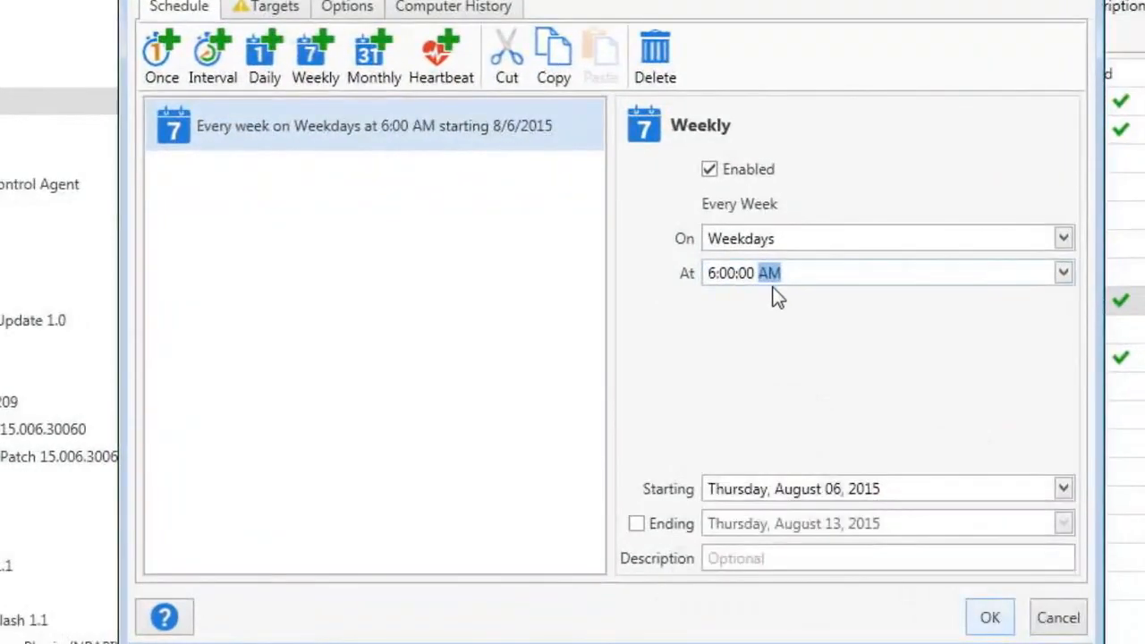
{"action": "type", "text": "p"}
Browse the Active Directory containers under Deadwood Computers > Workstations as linkable schedule targets, and discard the new schedule.
{"action": "left_click", "coordinate": [270, 9]}
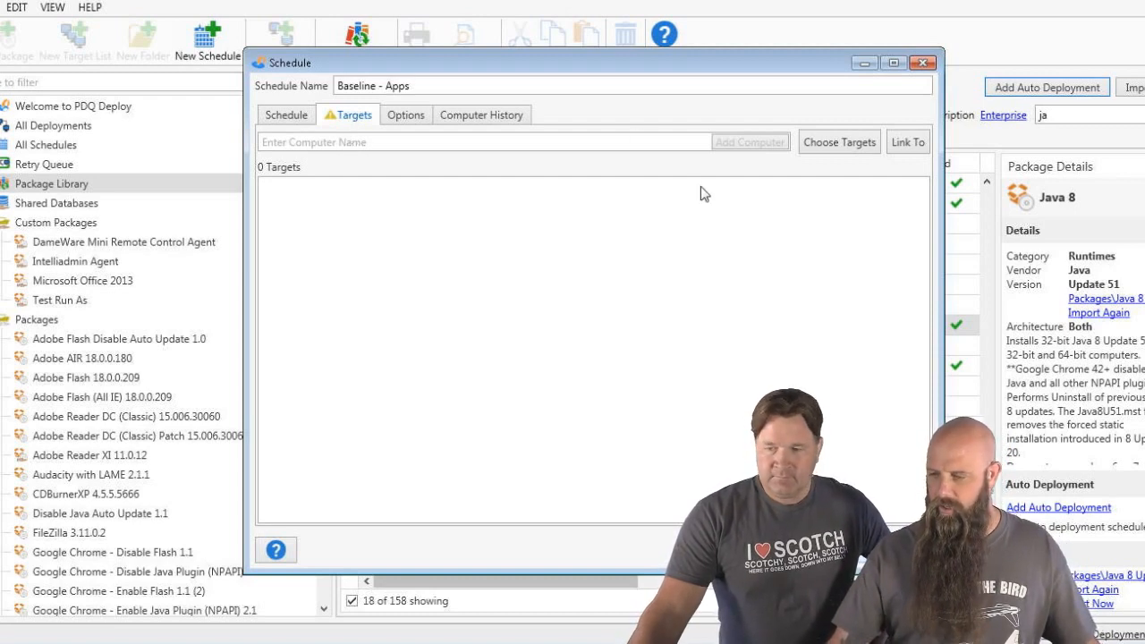
{"action": "left_click", "coordinate": [850, 143]}
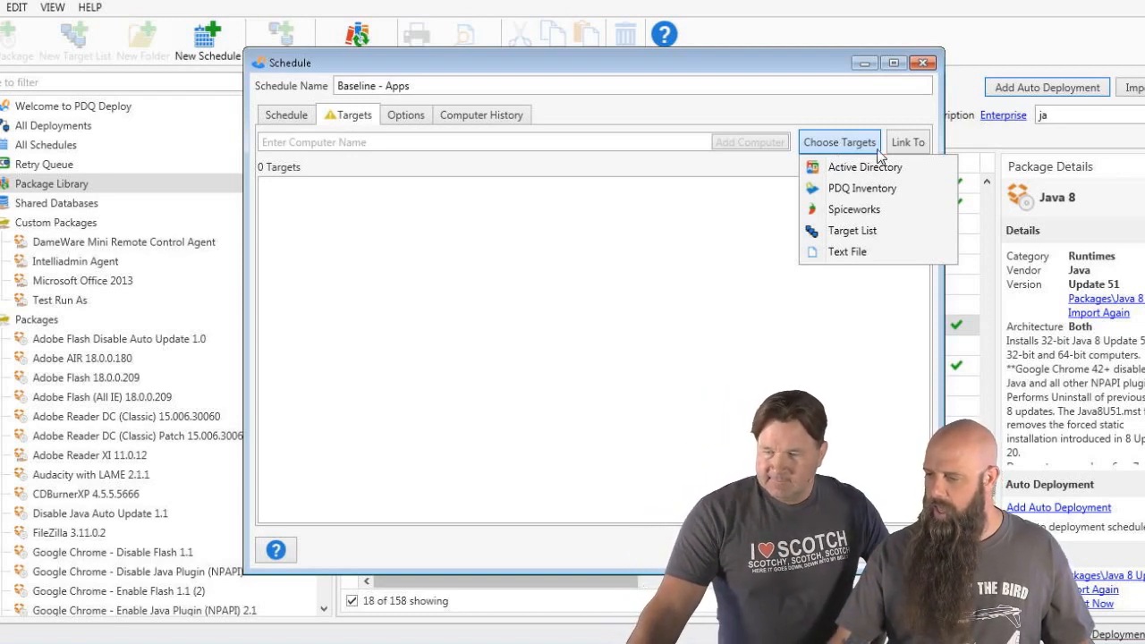
{"action": "left_click", "coordinate": [905, 146]}
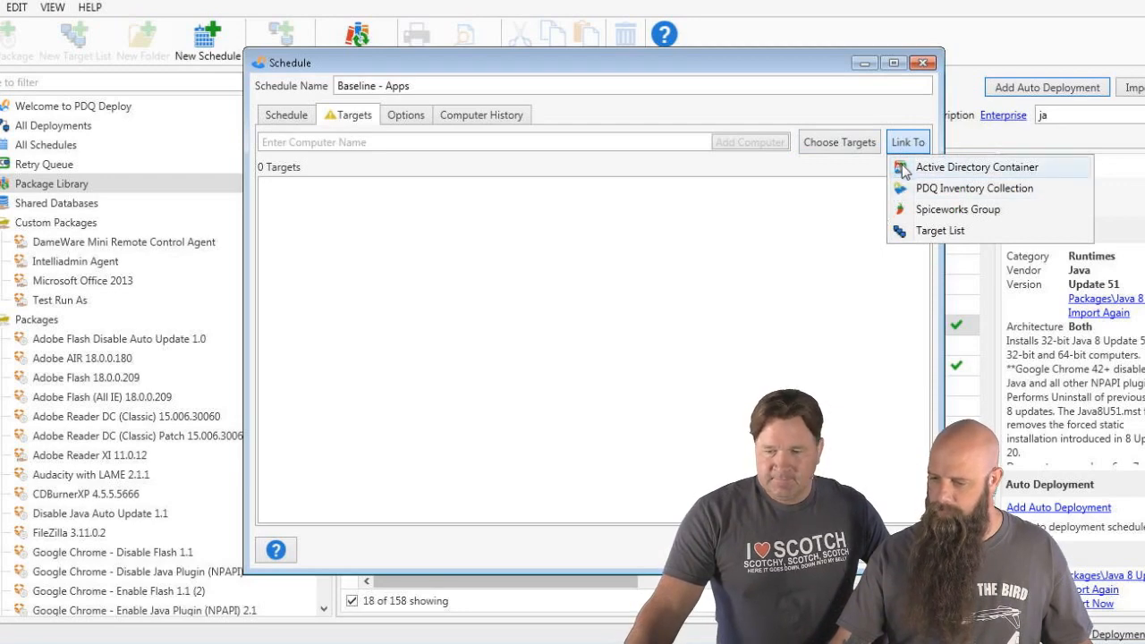
{"action": "left_click", "coordinate": [903, 170]}
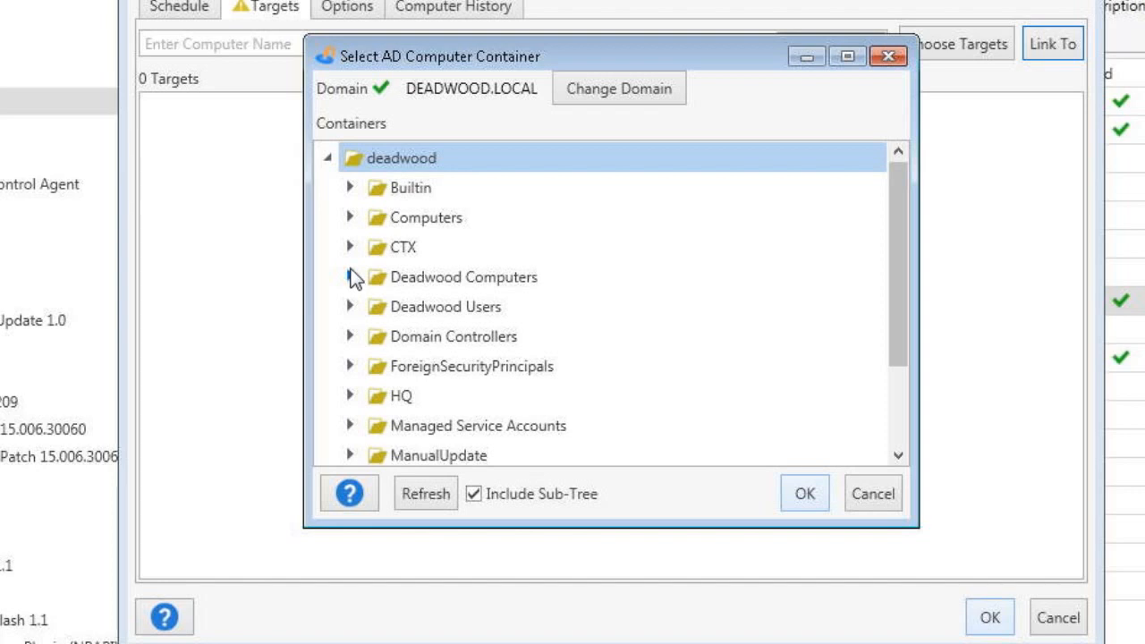
{"action": "left_click", "coordinate": [350, 276]}
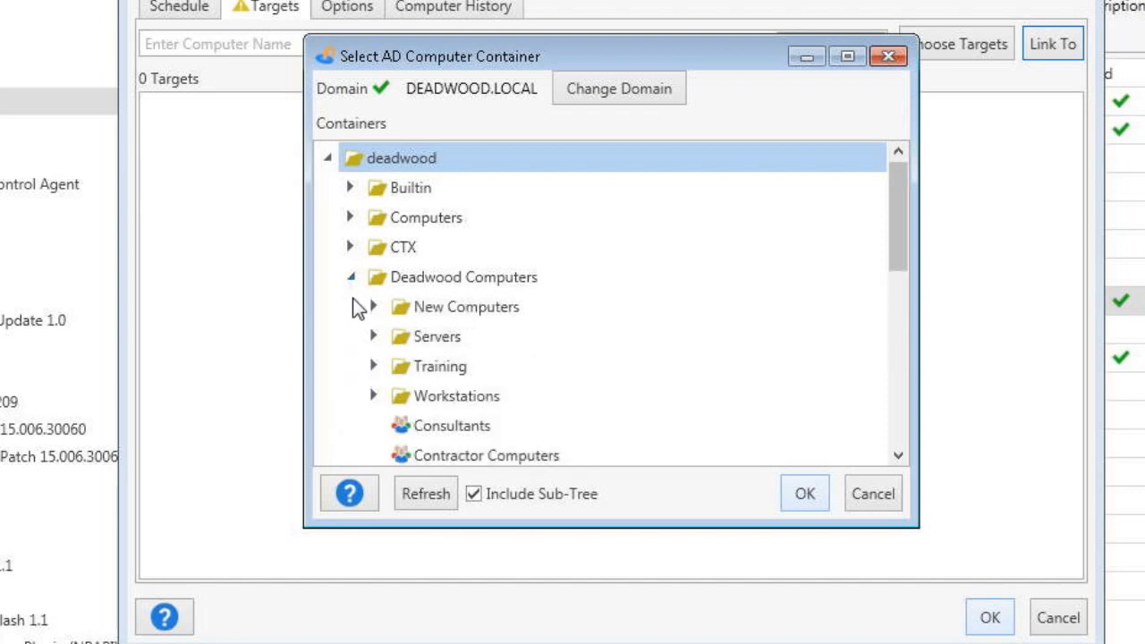
{"action": "left_click", "coordinate": [374, 395]}
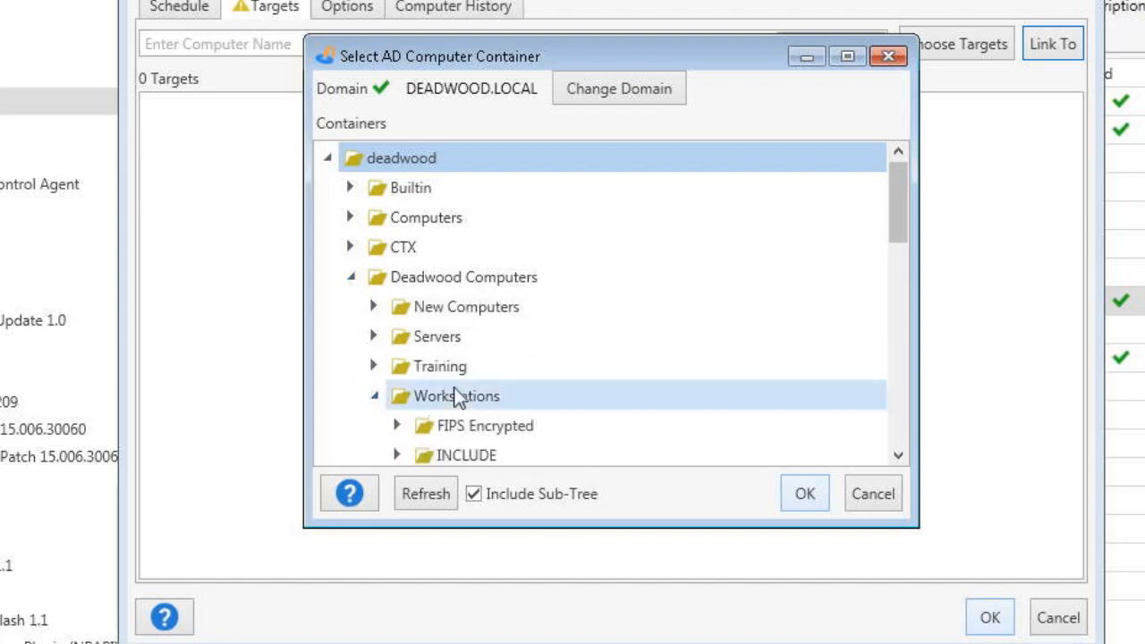
{"action": "scroll", "coordinate": [455, 387], "scroll_direction": "down", "scroll_amount": 3}
{"action": "scroll", "coordinate": [626, 438], "scroll_direction": "down", "scroll_amount": 2}
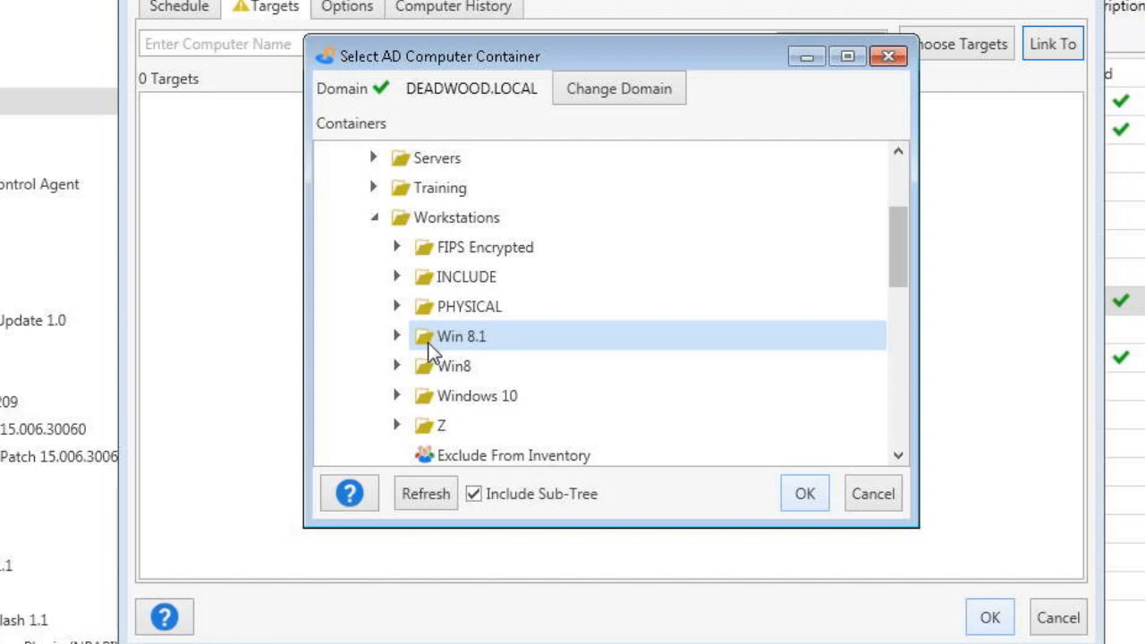
{"action": "left_click", "coordinate": [874, 504]}
{"action": "left_click", "coordinate": [1060, 626]}
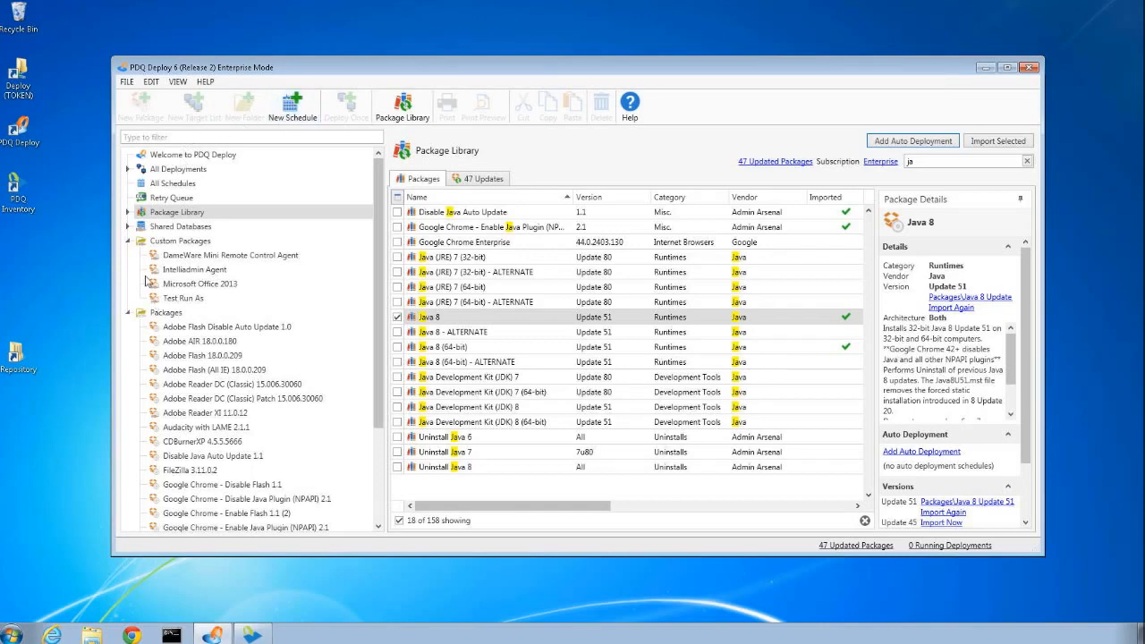
Switch to PDQ Inventory and create a static collection named "New Computers".
{"action": "left_click", "coordinate": [252, 633]}
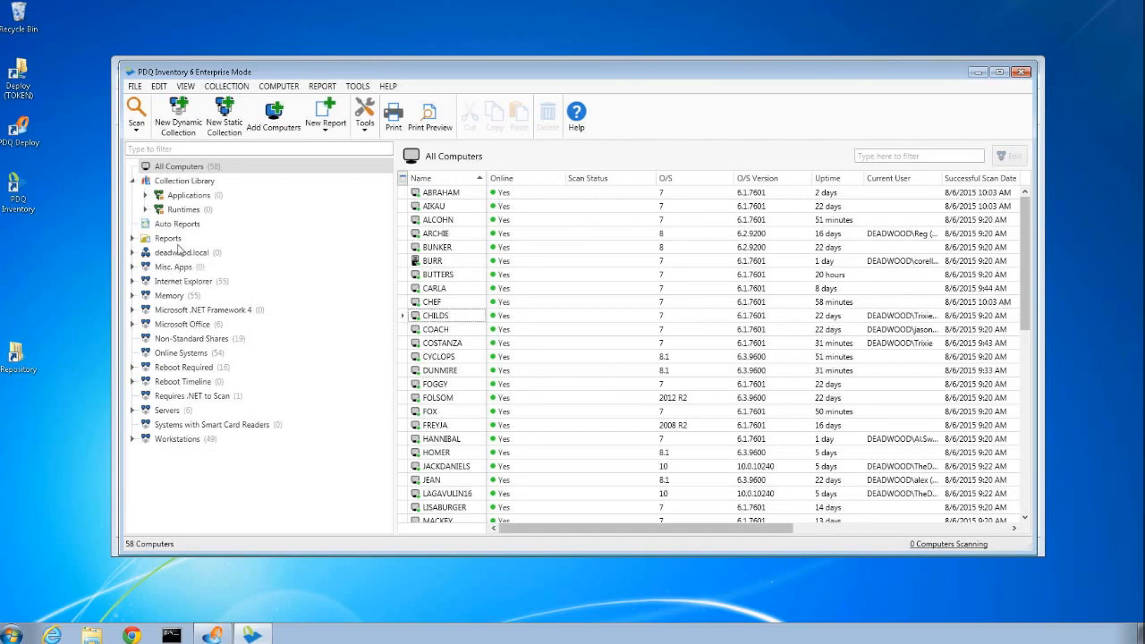
{"action": "left_click", "coordinate": [228, 127]}
{"action": "left_click", "coordinate": [379, 295]}
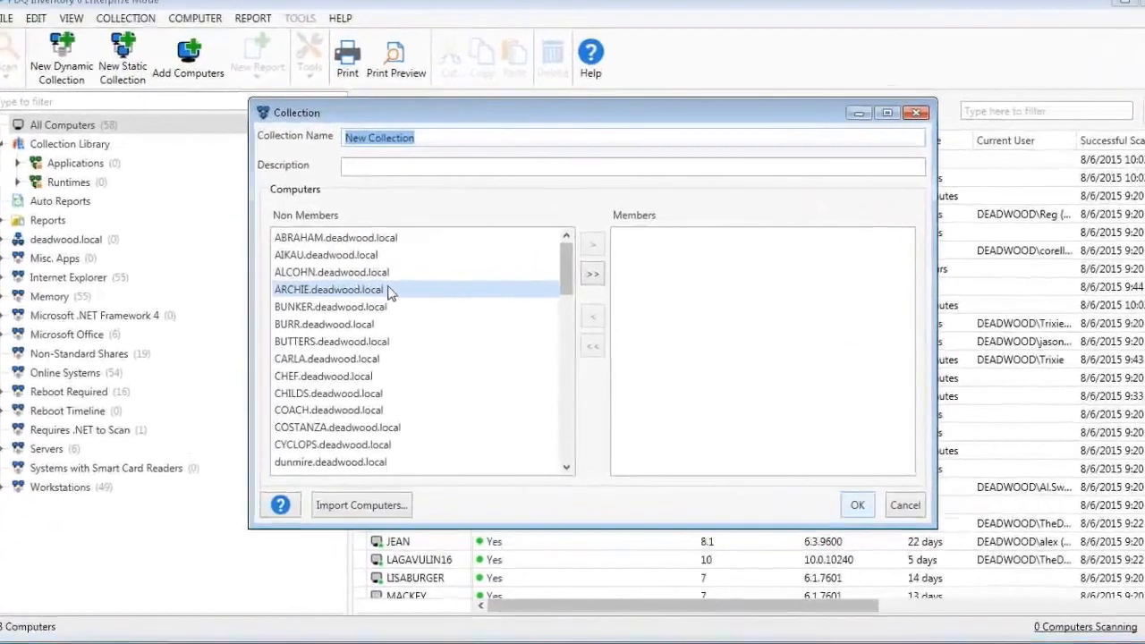
{"action": "type", "text": "New Computers"}
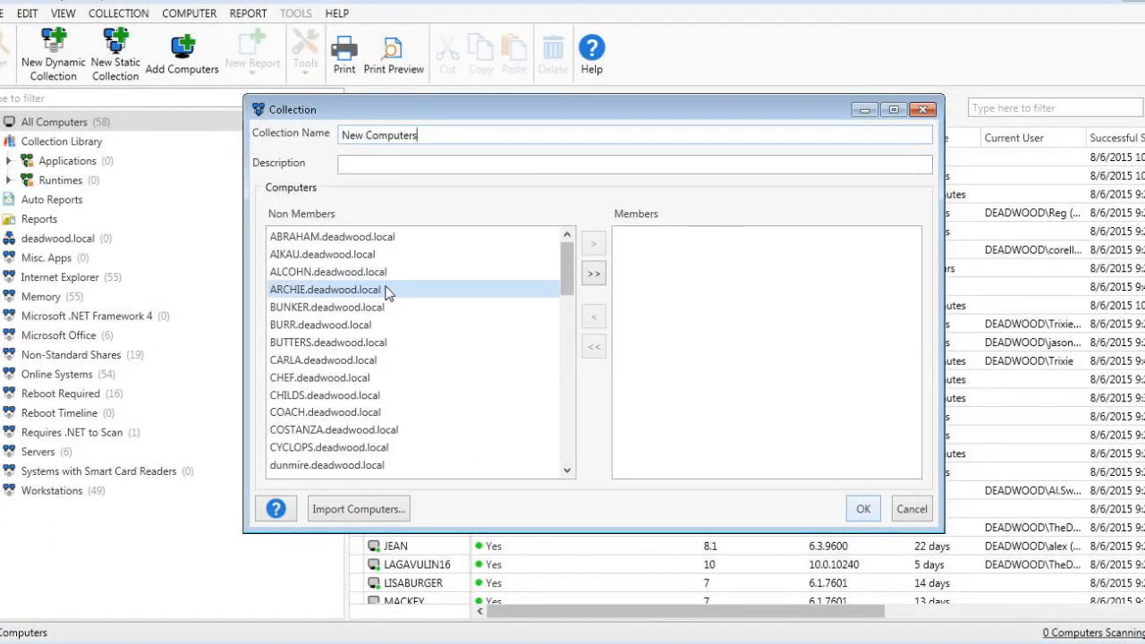
Add the computers ABRAHAM through BURR plus CHILDS, COACH and COSTANZA as members of the New Computers collection, and save it.
{"action": "left_click", "coordinate": [336, 238]}
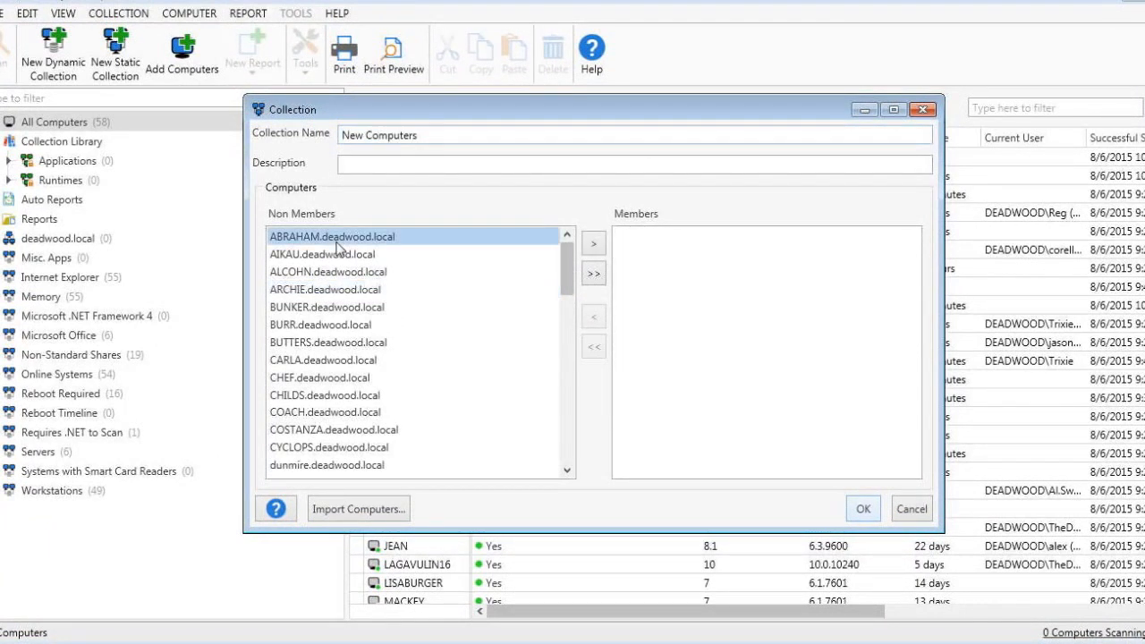
{"action": "left_click", "coordinate": [335, 342], "text": "shift"}
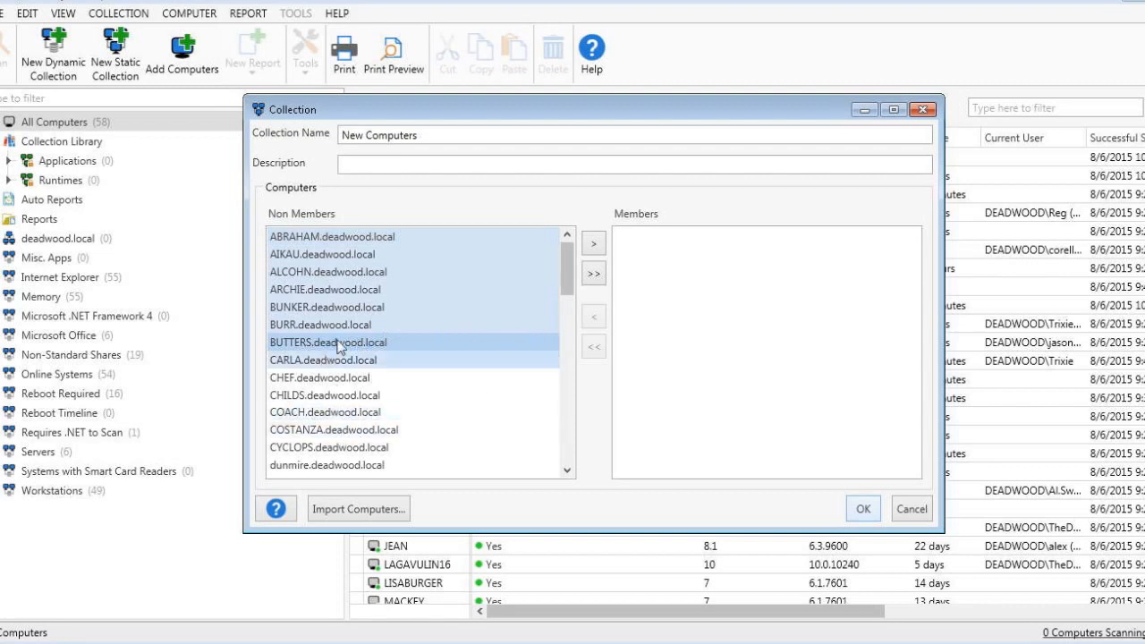
{"action": "left_click", "coordinate": [351, 343], "text": "ctrl"}
{"action": "left_click", "coordinate": [324, 398], "text": "ctrl"}
{"action": "left_click", "coordinate": [326, 413], "text": "ctrl"}
{"action": "left_click", "coordinate": [327, 430], "text": "ctrl"}
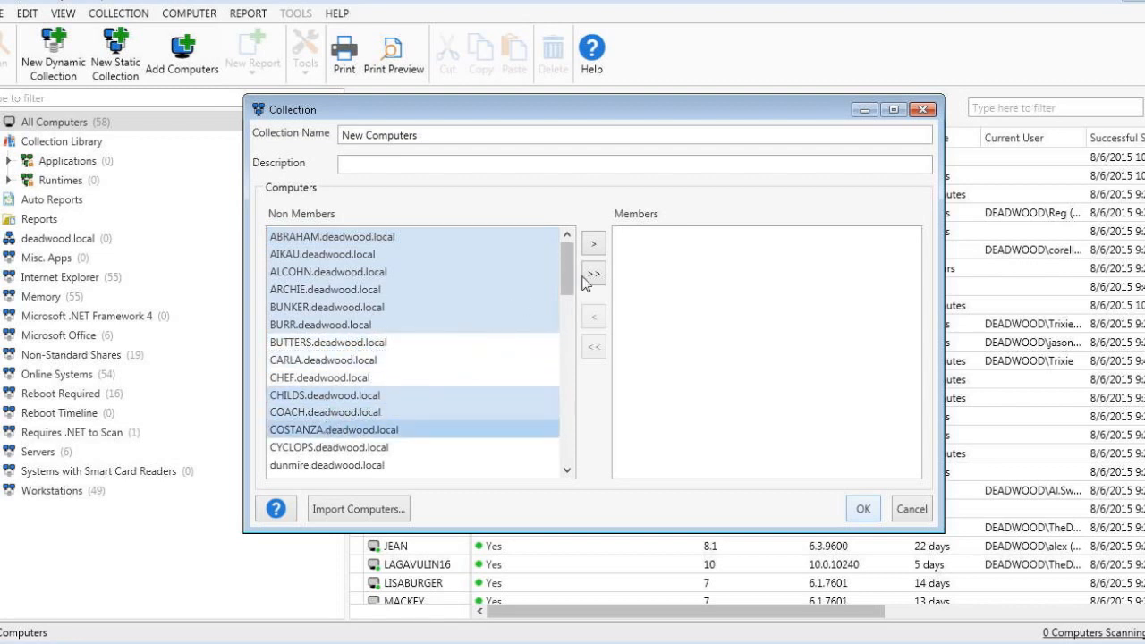
{"action": "left_click", "coordinate": [593, 243]}
{"action": "left_click", "coordinate": [861, 511]}
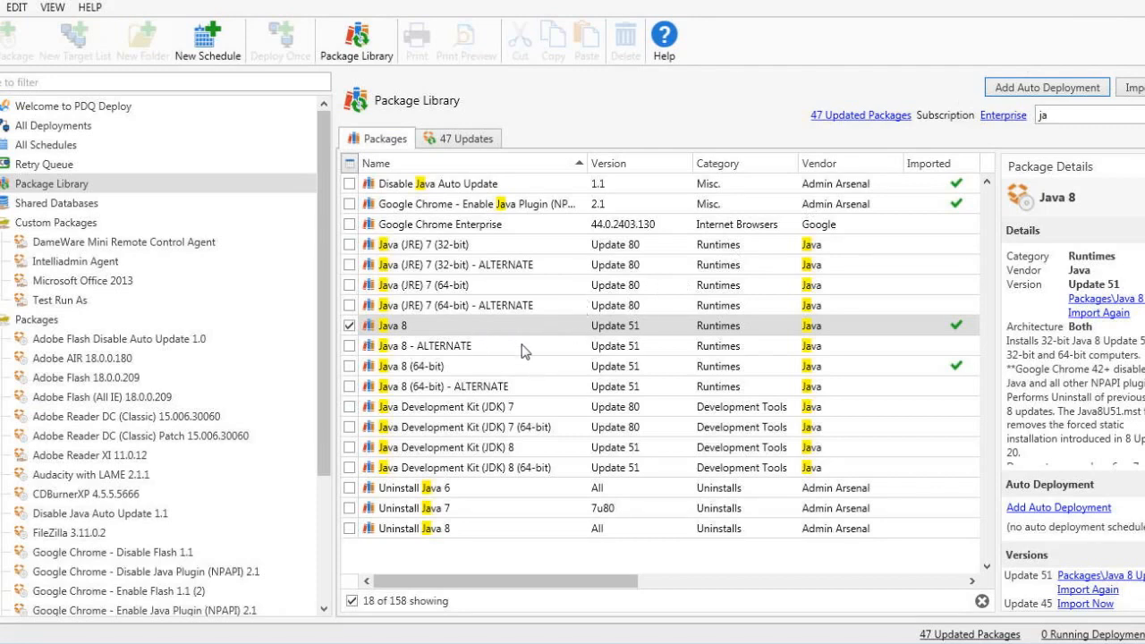
Switch to PDQ Deploy and start a new auto deployment schedule for the Java 8 library package.
{"action": "left_click", "coordinate": [511, 327]}
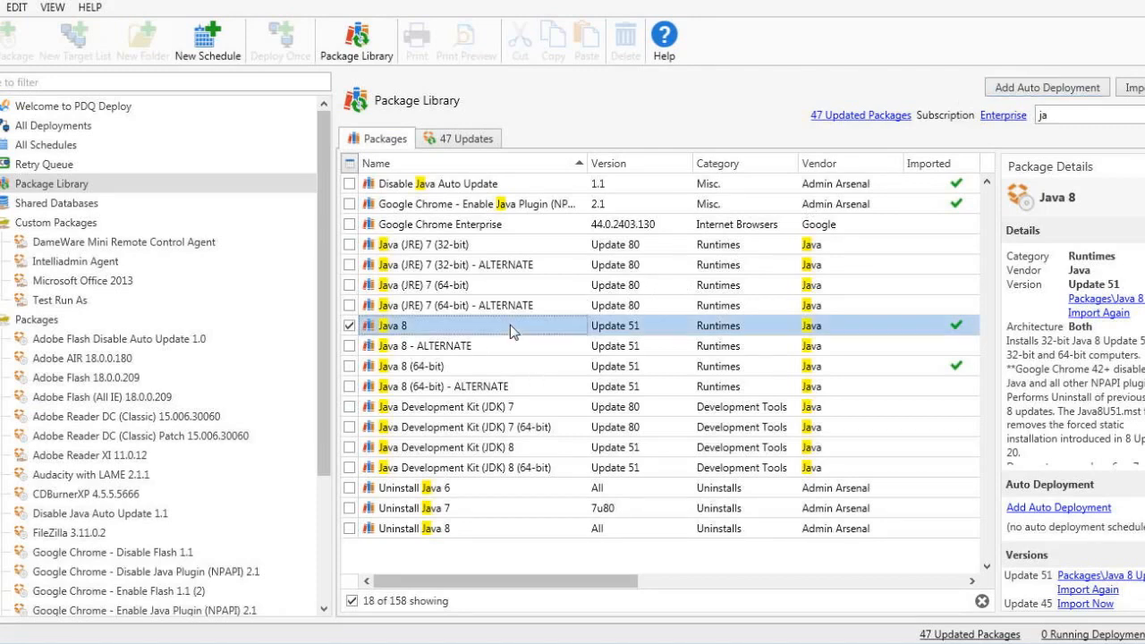
{"action": "left_click", "coordinate": [1058, 92]}
{"action": "left_click", "coordinate": [1051, 110]}
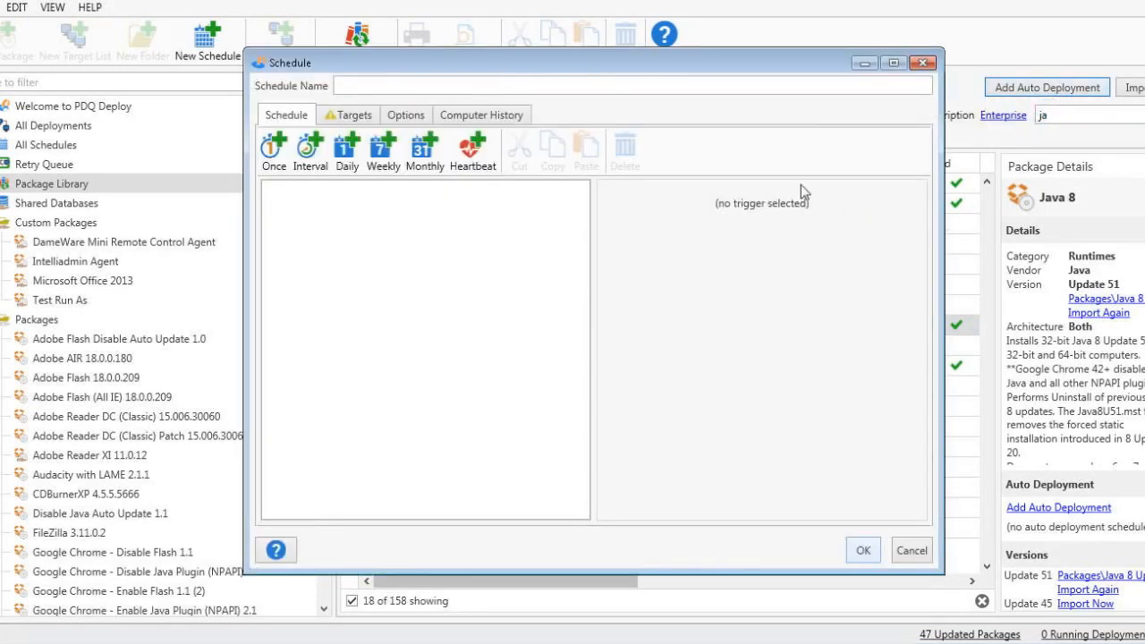
Add a weekly trigger to the new Java 8 schedule and have it run on Weekdays.
{"action": "left_click", "coordinate": [383, 150]}
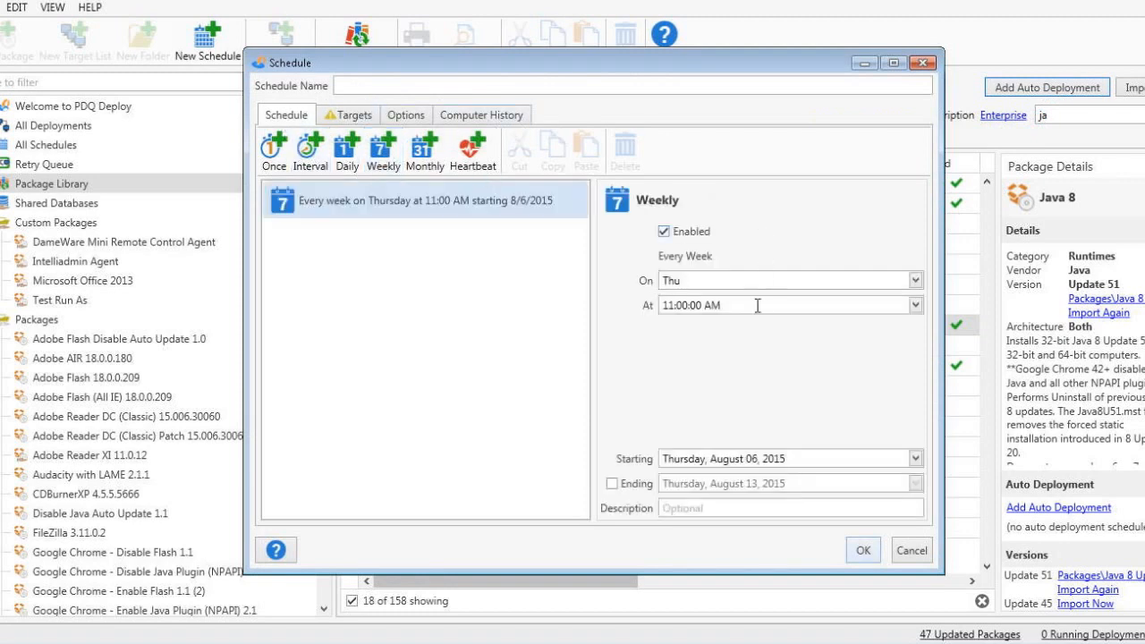
{"action": "left_click", "coordinate": [747, 285]}
{"action": "left_click", "coordinate": [668, 388]}
{"action": "left_click", "coordinate": [672, 409]}
{"action": "left_click", "coordinate": [671, 426]}
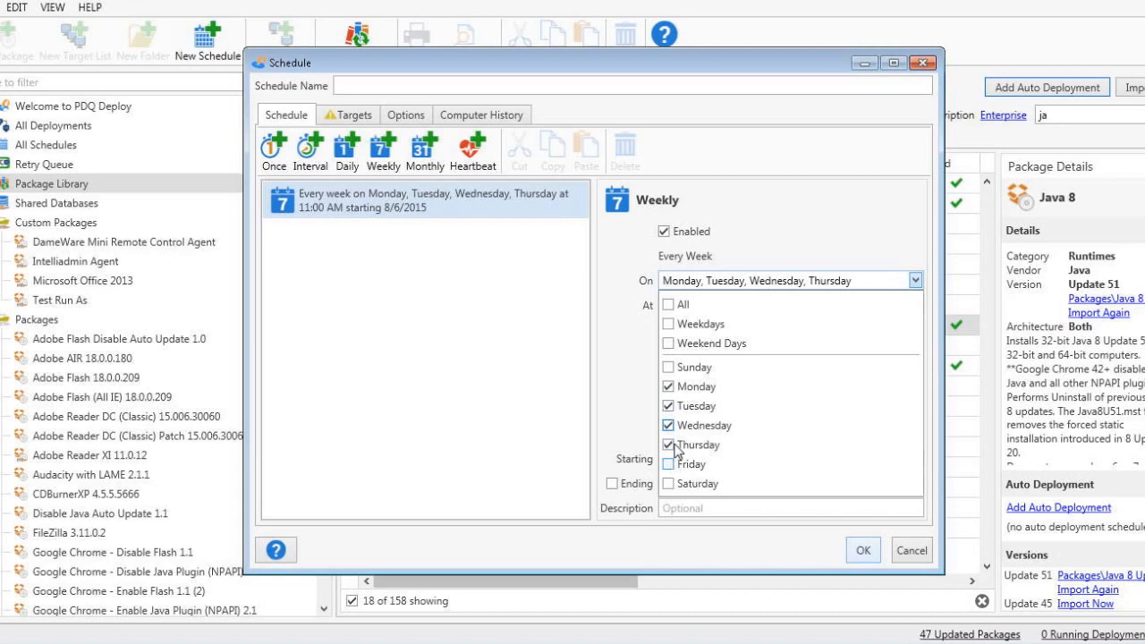
{"action": "left_click", "coordinate": [720, 282]}
{"action": "left_click", "coordinate": [720, 283]}
{"action": "left_click", "coordinate": [671, 326]}
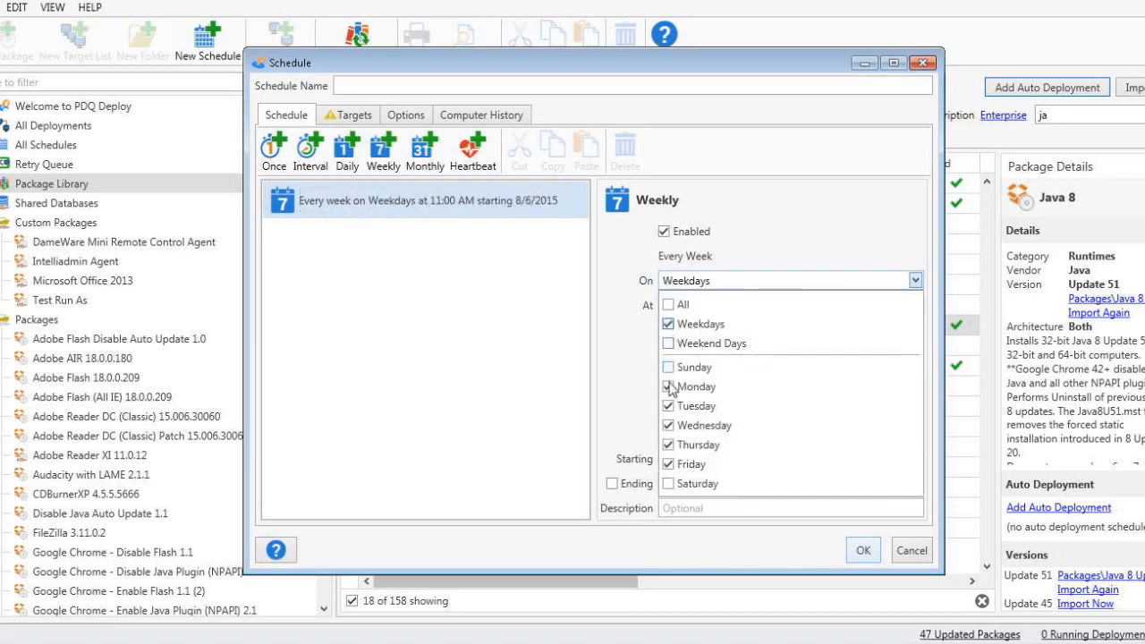
{"action": "left_click", "coordinate": [872, 221]}
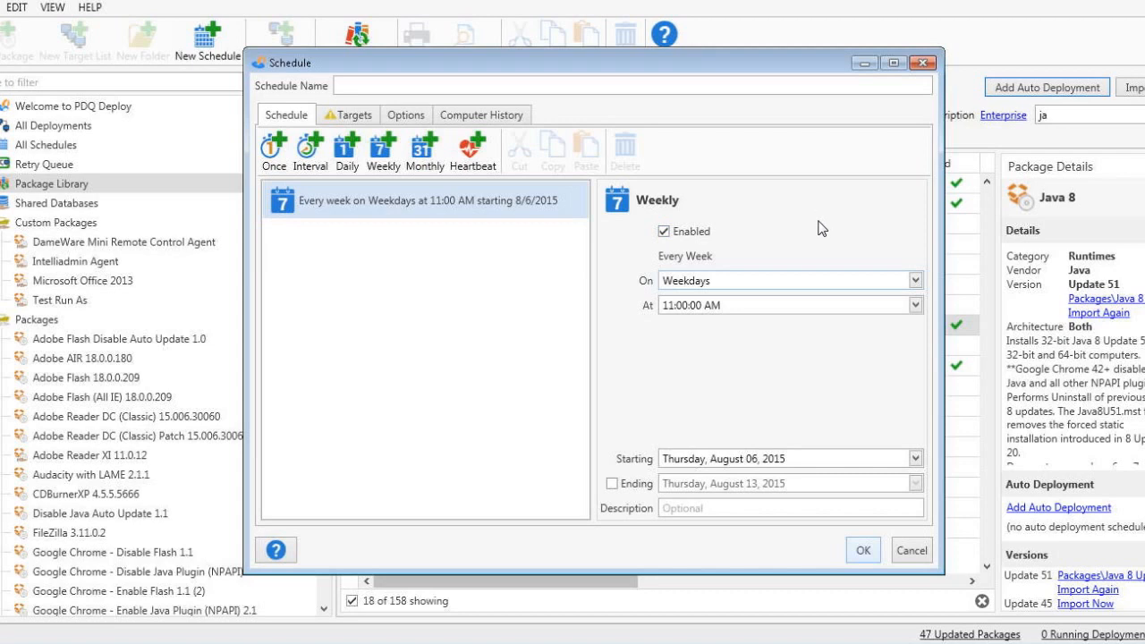
Set the trigger's start time to 6:00:00 PM and name the schedule "Baseline - Apps".
{"action": "left_click", "coordinate": [675, 305]}
{"action": "type", "text": "6"}
{"action": "left_click", "coordinate": [706, 306]}
{"action": "type", "text": "p"}
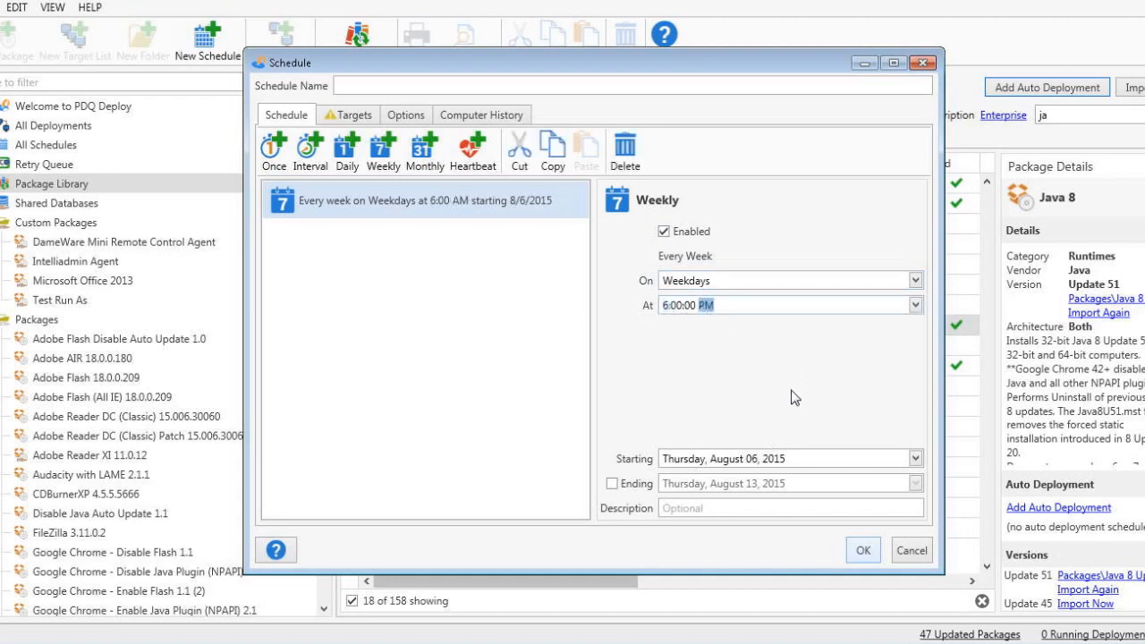
{"action": "left_click", "coordinate": [359, 86]}
{"action": "type", "text": "Baseline"}
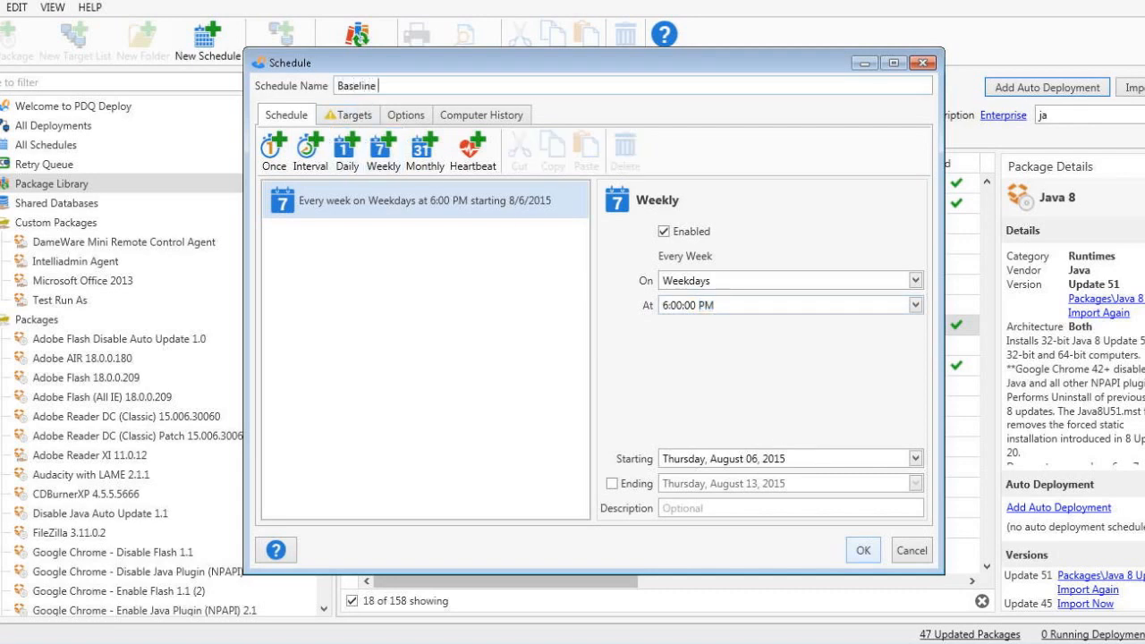
{"action": "type", "text": " - Apps"}
Link the schedule to the PDQ Inventory collection "New Computers" as its target, and review its options and computer history.
{"action": "left_click", "coordinate": [347, 117]}
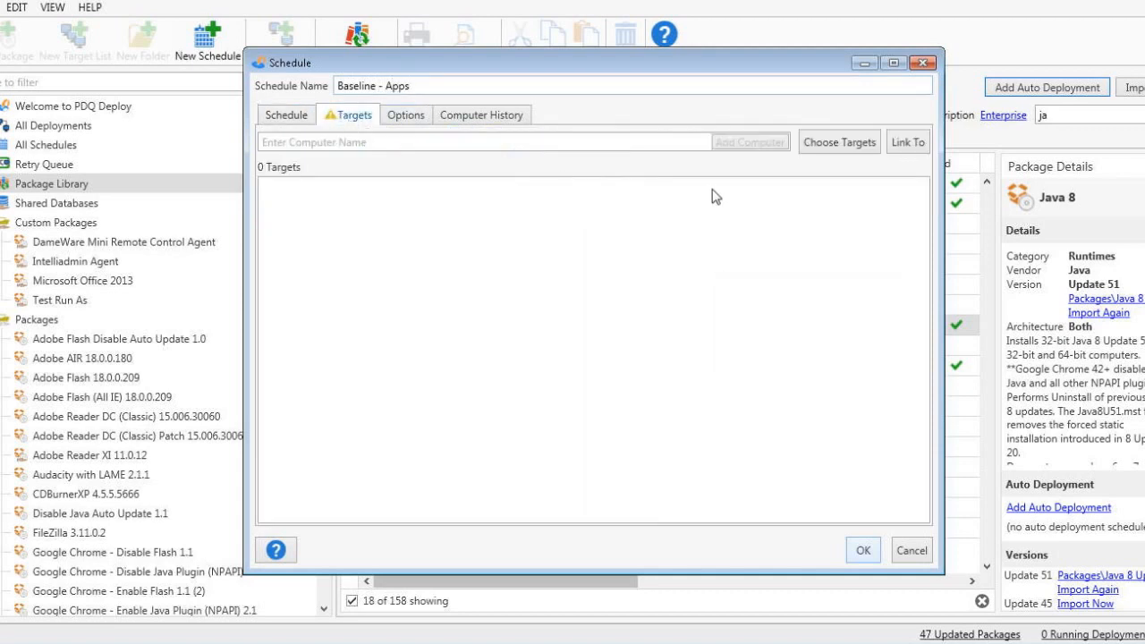
{"action": "left_click", "coordinate": [910, 150]}
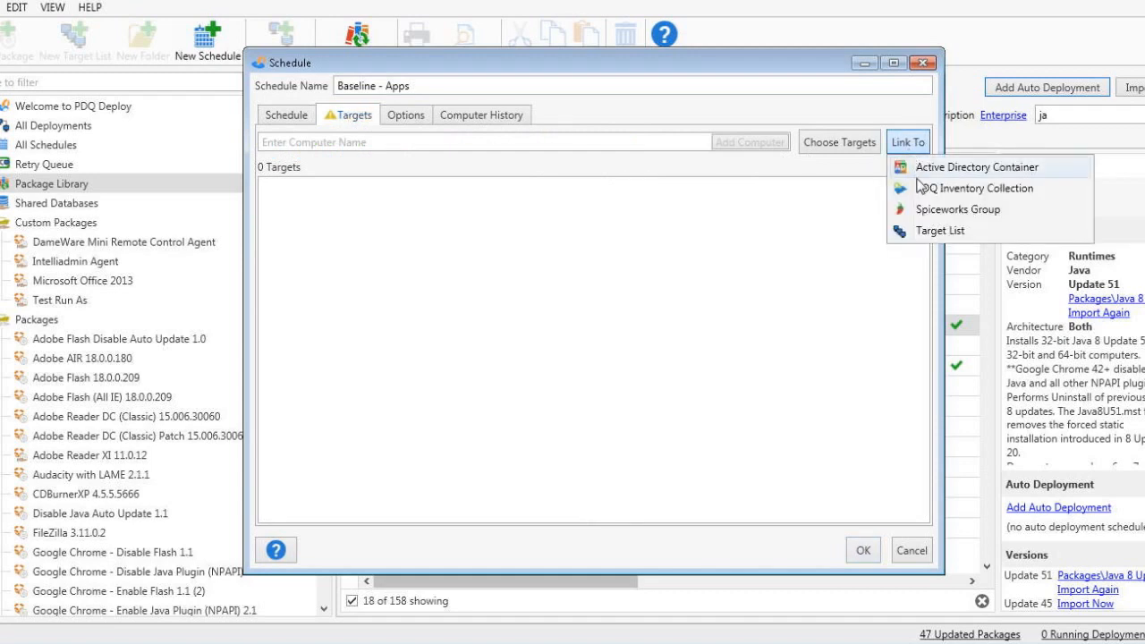
{"action": "left_click", "coordinate": [919, 186]}
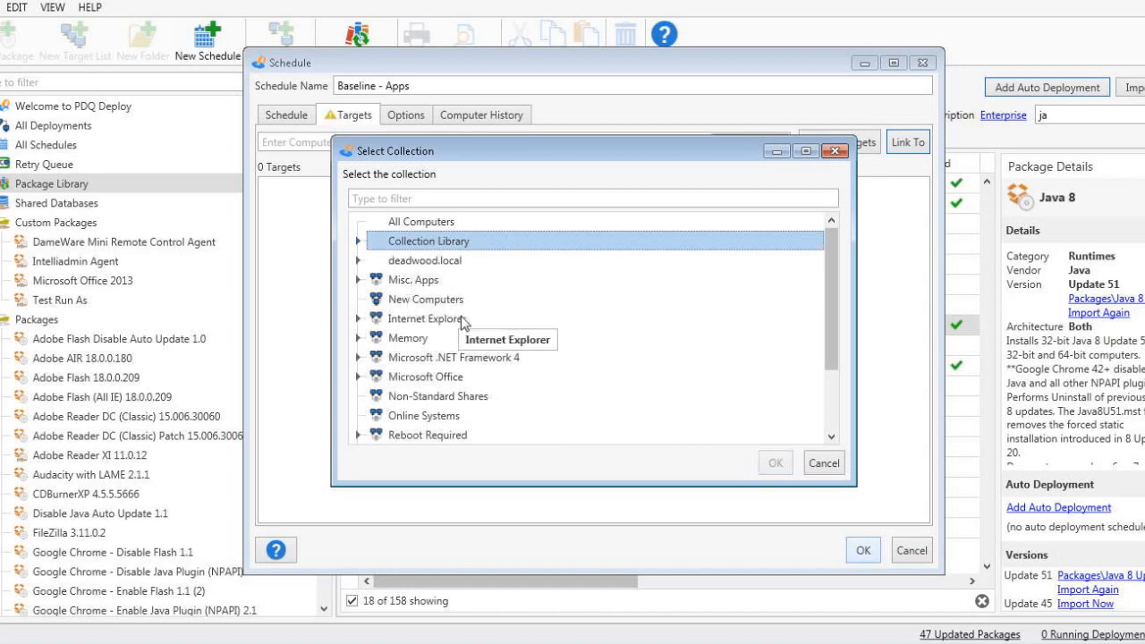
{"action": "left_click", "coordinate": [409, 300]}
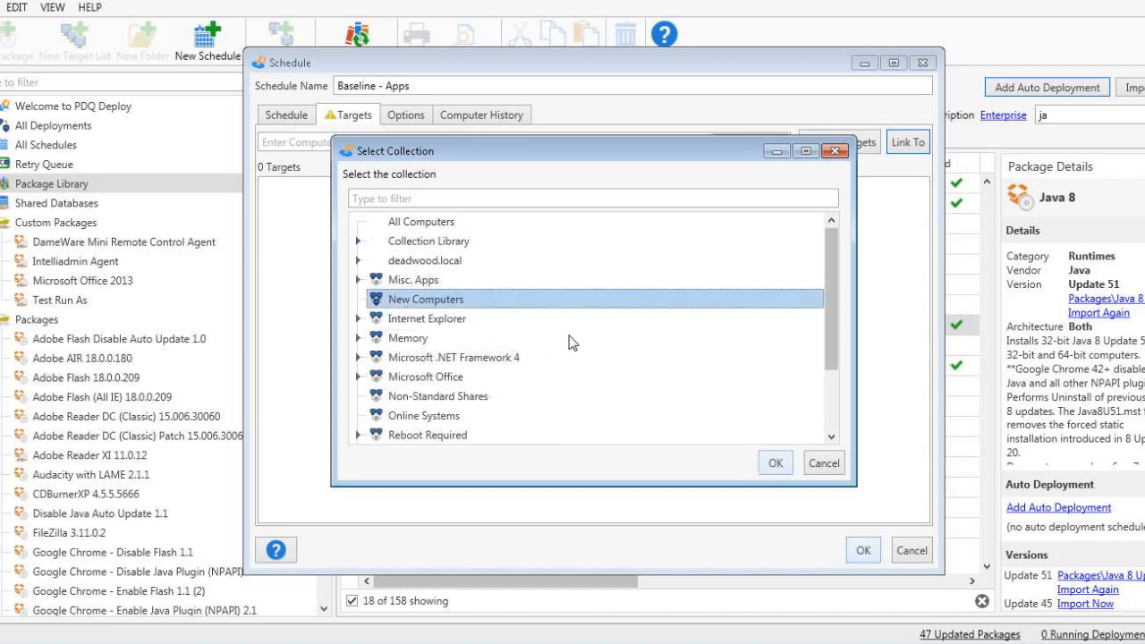
{"action": "left_click", "coordinate": [772, 463]}
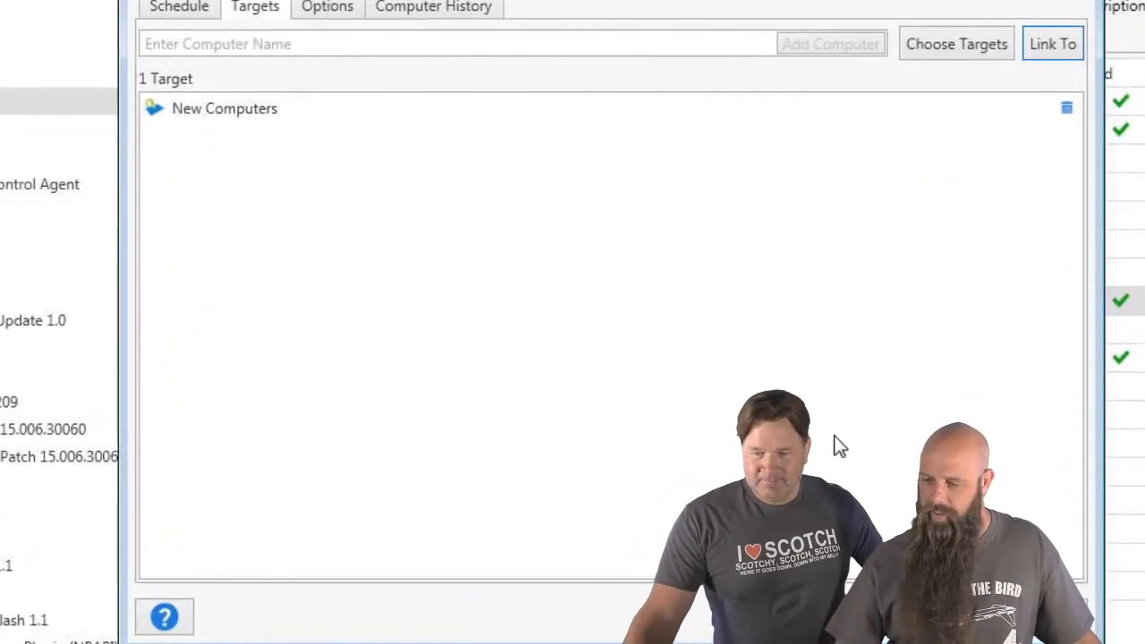
{"action": "left_click", "coordinate": [324, 11]}
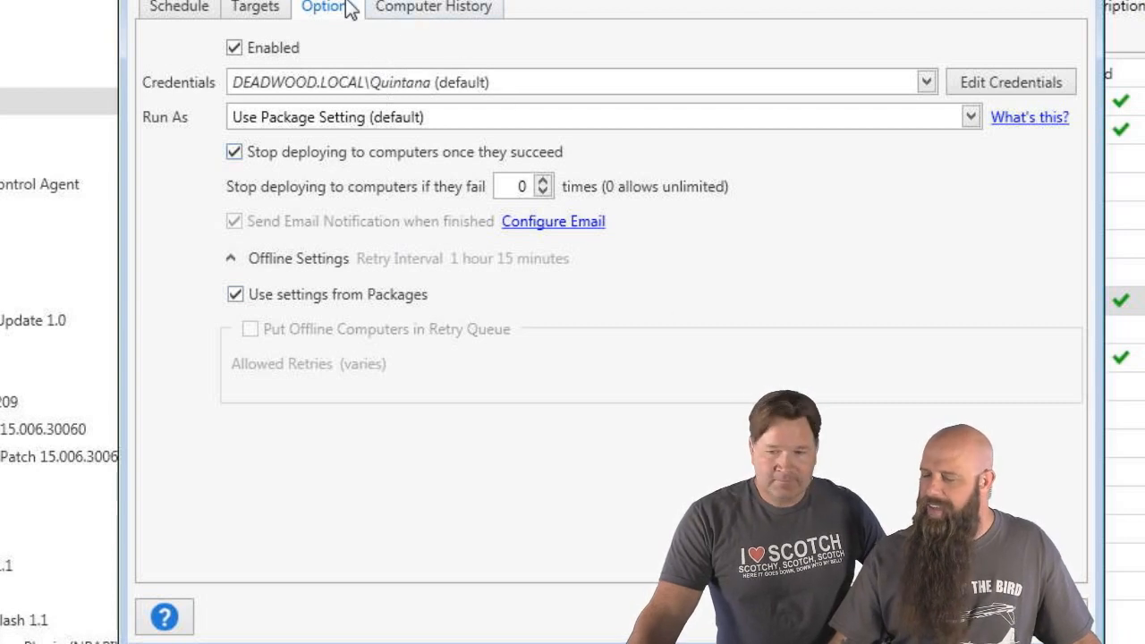
{"action": "left_click", "coordinate": [387, 9]}
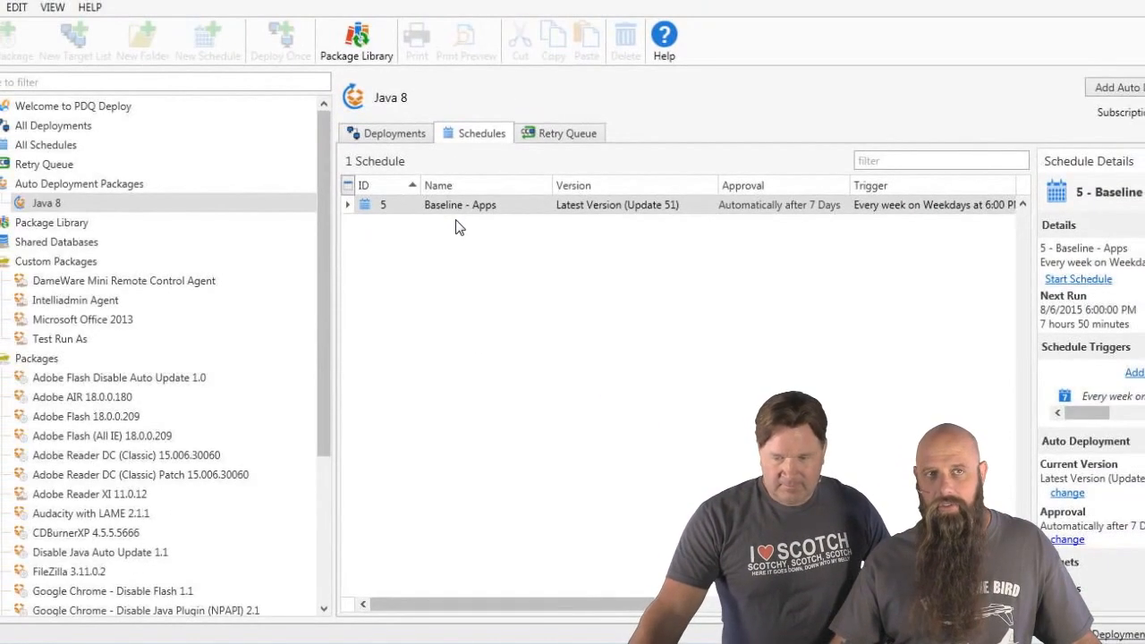
Open the Baseline - Apps schedule from All Schedules and show its attached packages.
{"action": "left_click", "coordinate": [66, 148]}
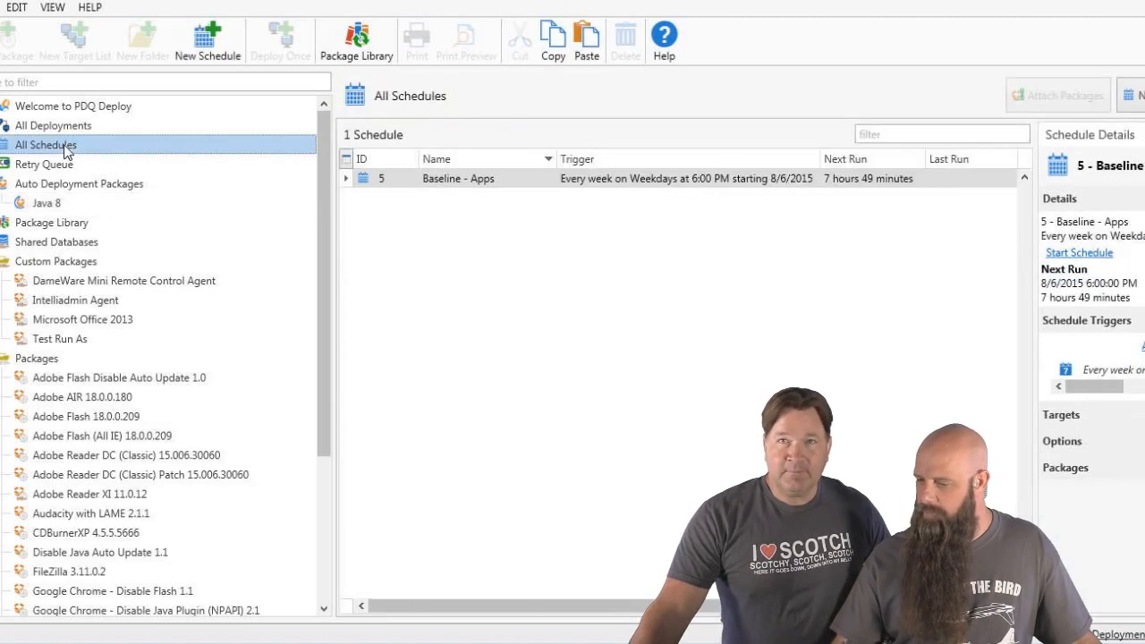
{"action": "double_click", "coordinate": [481, 179]}
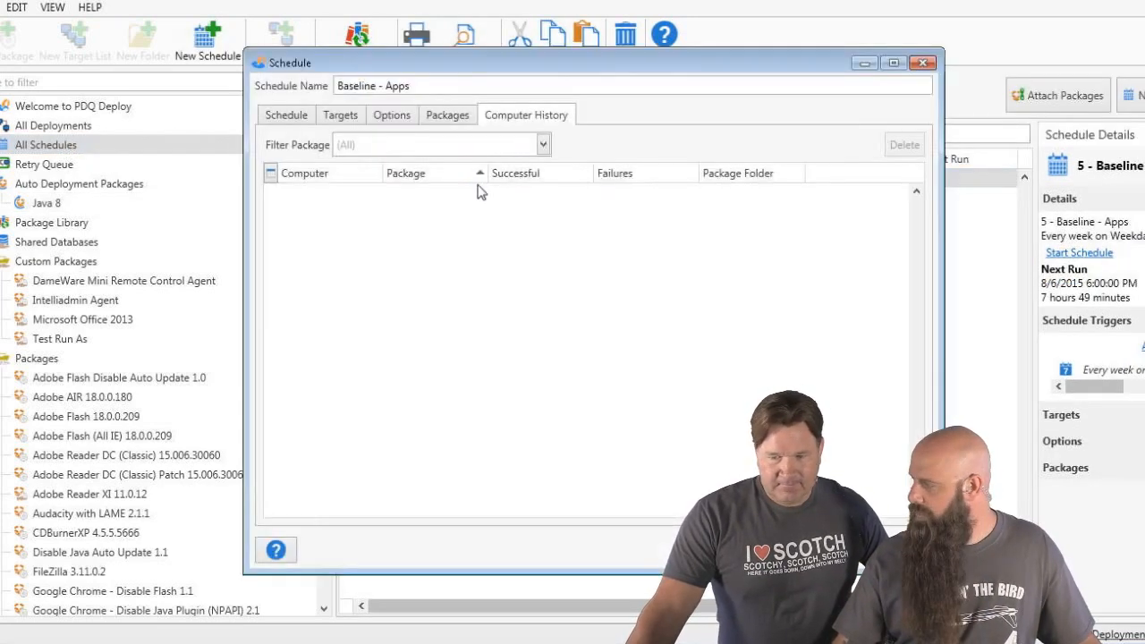
{"action": "left_click", "coordinate": [447, 116]}
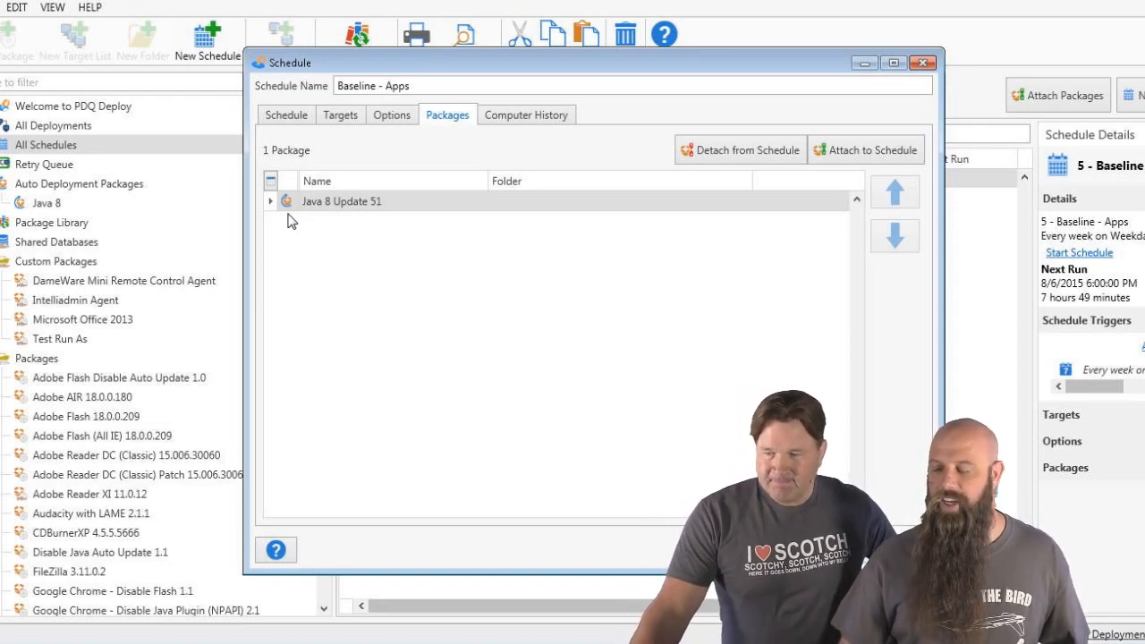
Select the packages Adobe AIR 18.0.0.180 and Adobe Flash 18.0.0.209 for attaching to the schedule.
{"action": "left_click", "coordinate": [858, 159]}
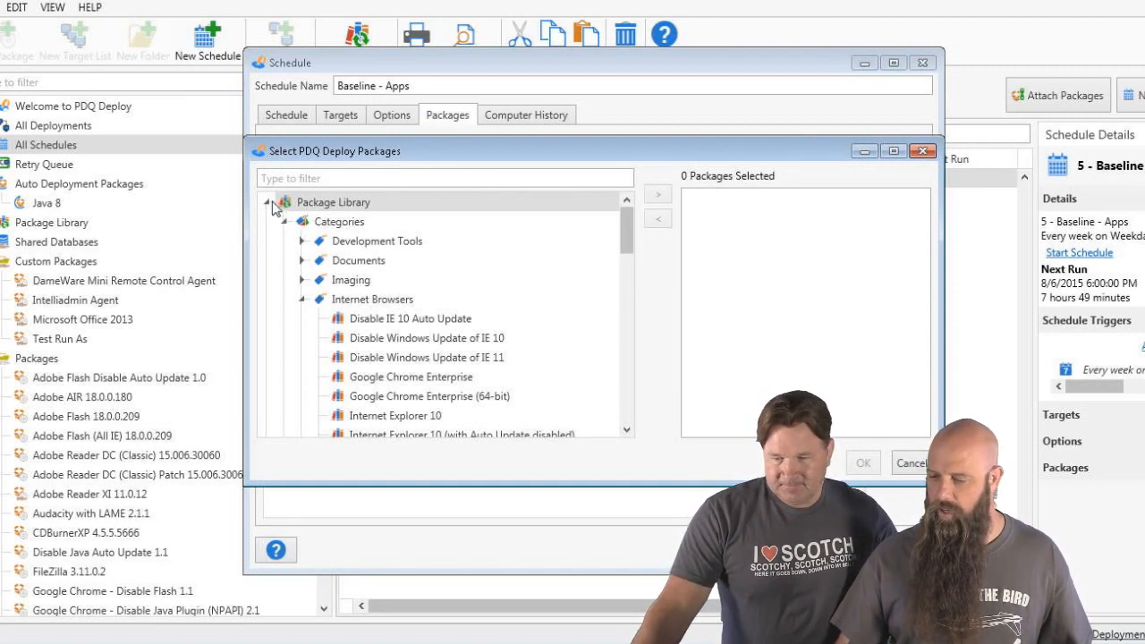
{"action": "left_click", "coordinate": [267, 203]}
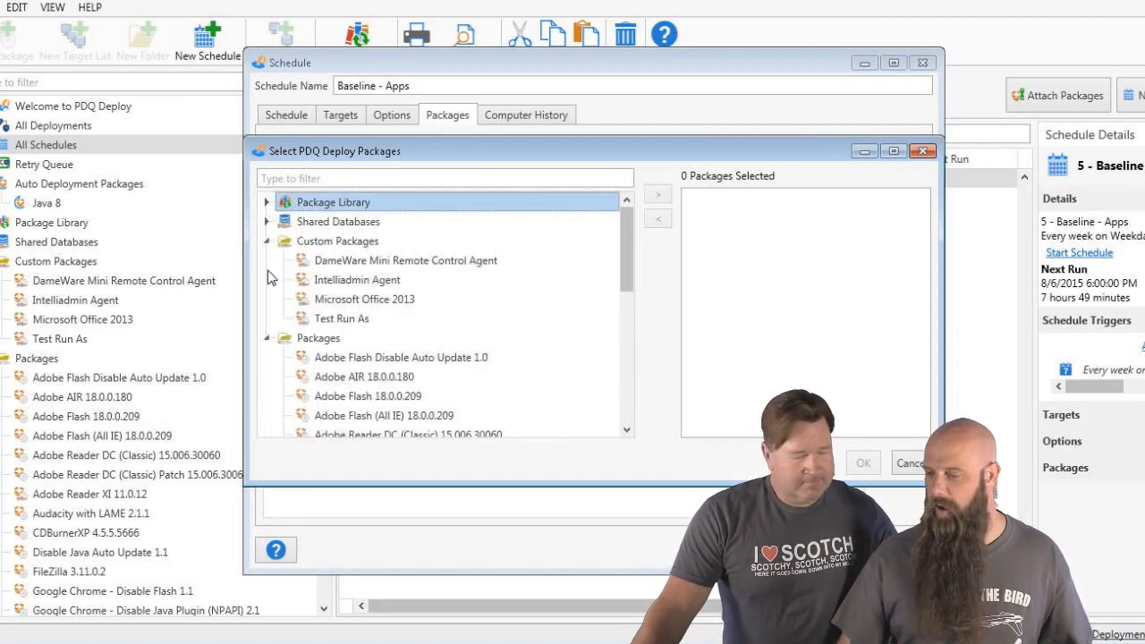
{"action": "left_click", "coordinate": [350, 383]}
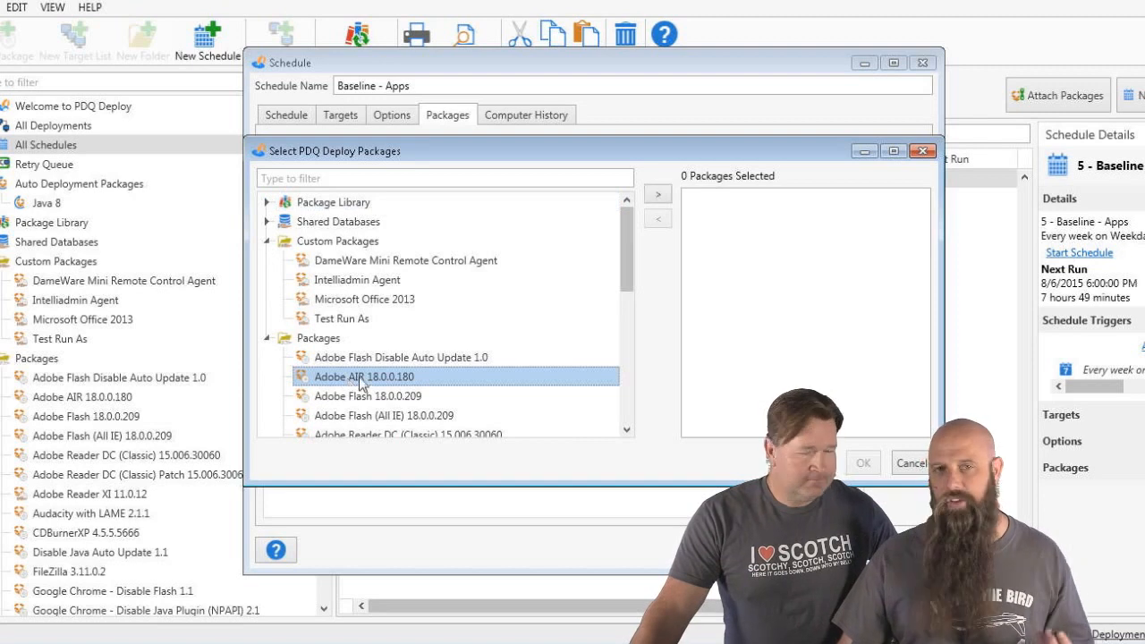
{"action": "left_click", "coordinate": [658, 196]}
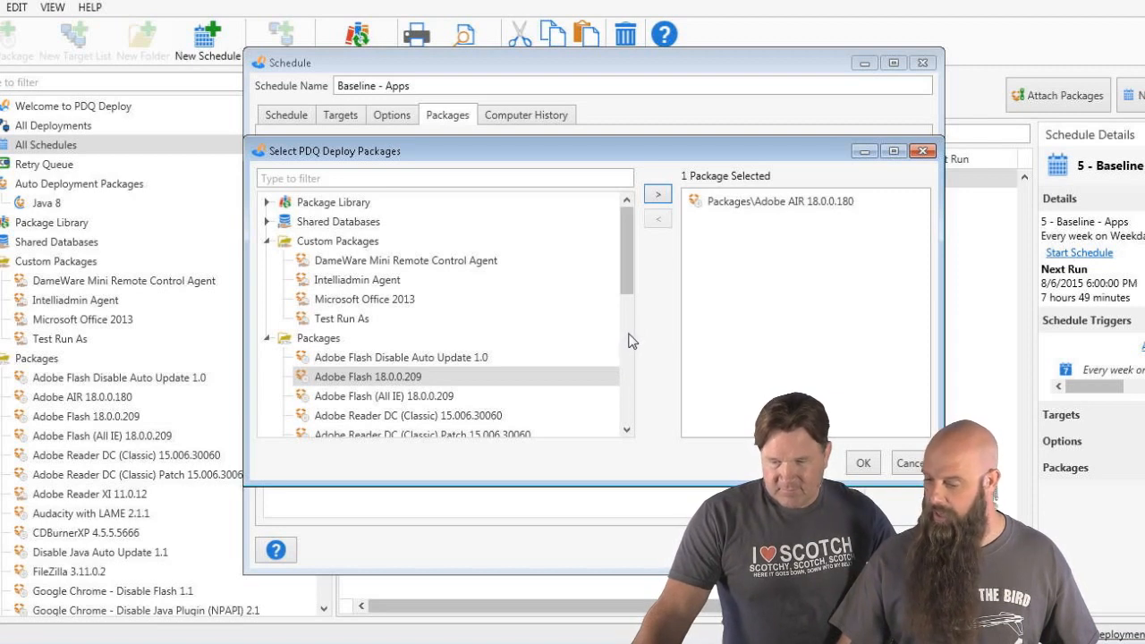
{"action": "double_click", "coordinate": [369, 384]}
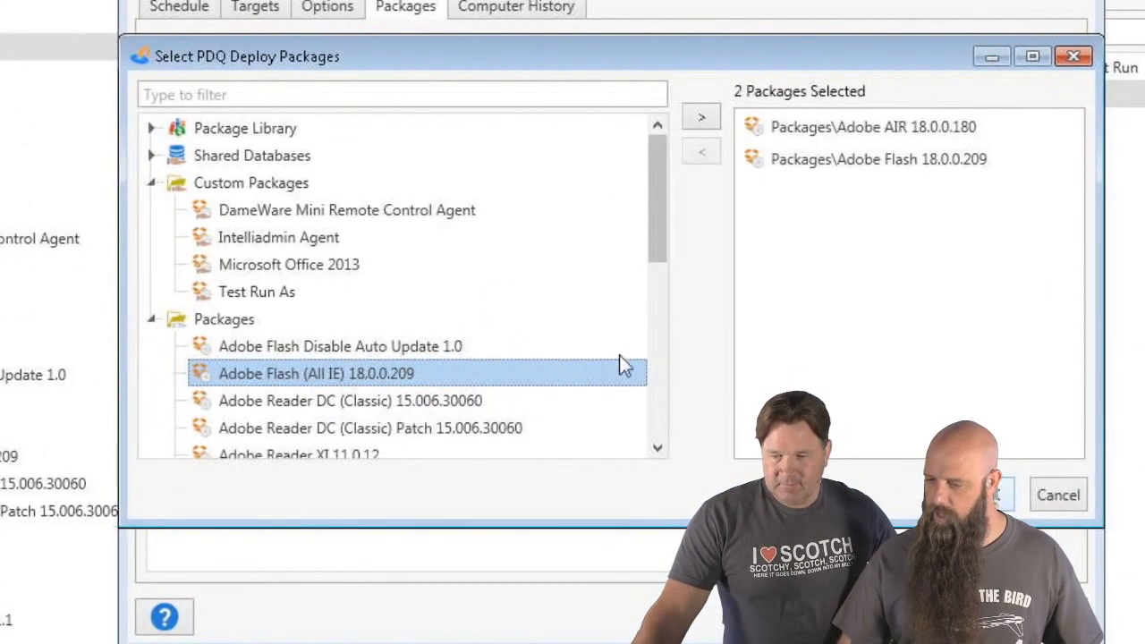
Filter the packages by "firefo", add Mozilla Firefox from Internet Browsers to the selection, and attach the selected packages to the schedule.
{"action": "mouse_move", "coordinate": [646, 214]}
{"action": "left_mouse_down"}
{"action": "mouse_move", "coordinate": [663, 207]}
{"action": "mouse_move", "coordinate": [660, 284]}
{"action": "mouse_move", "coordinate": [645, 206]}
{"action": "left_mouse_up"}
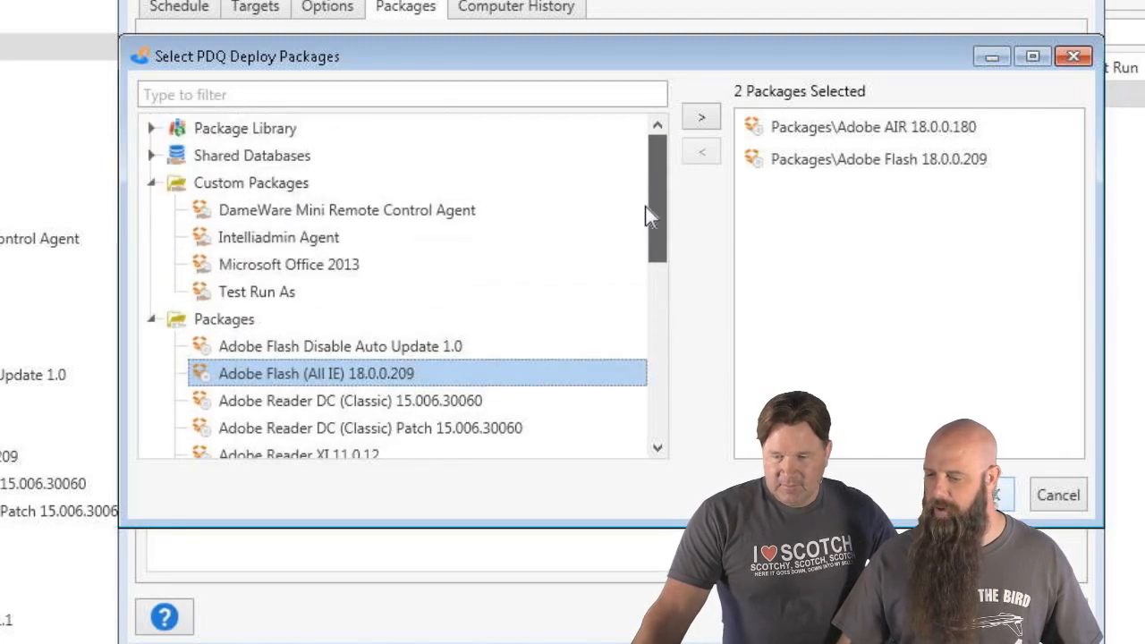
{"action": "left_click", "coordinate": [154, 128]}
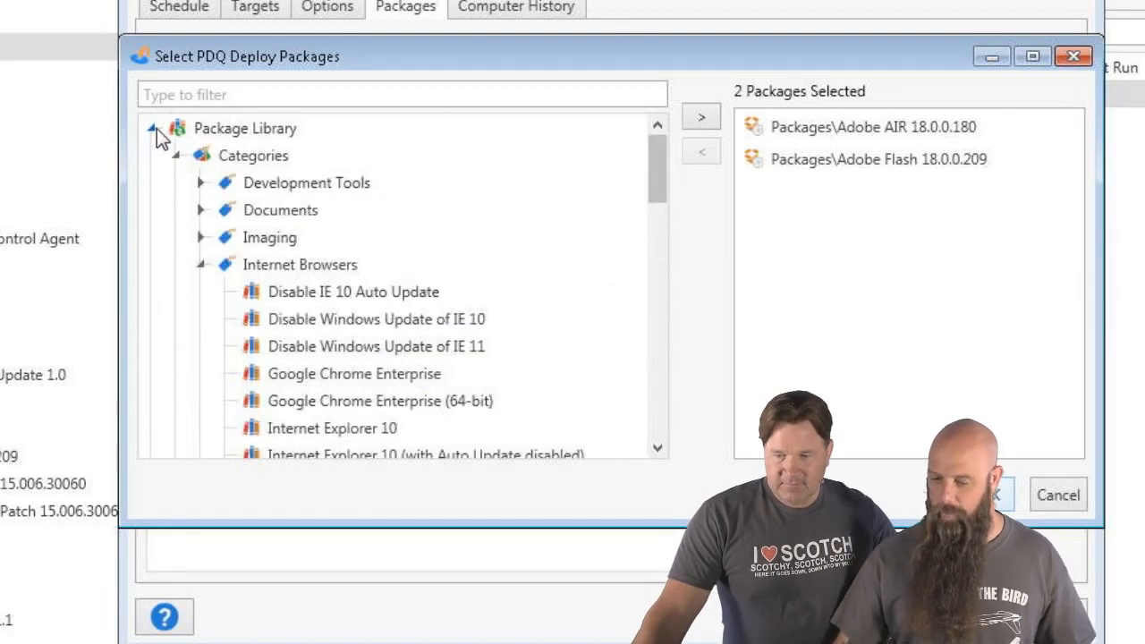
{"action": "left_click", "coordinate": [208, 96]}
{"action": "type", "text": "firefo"}
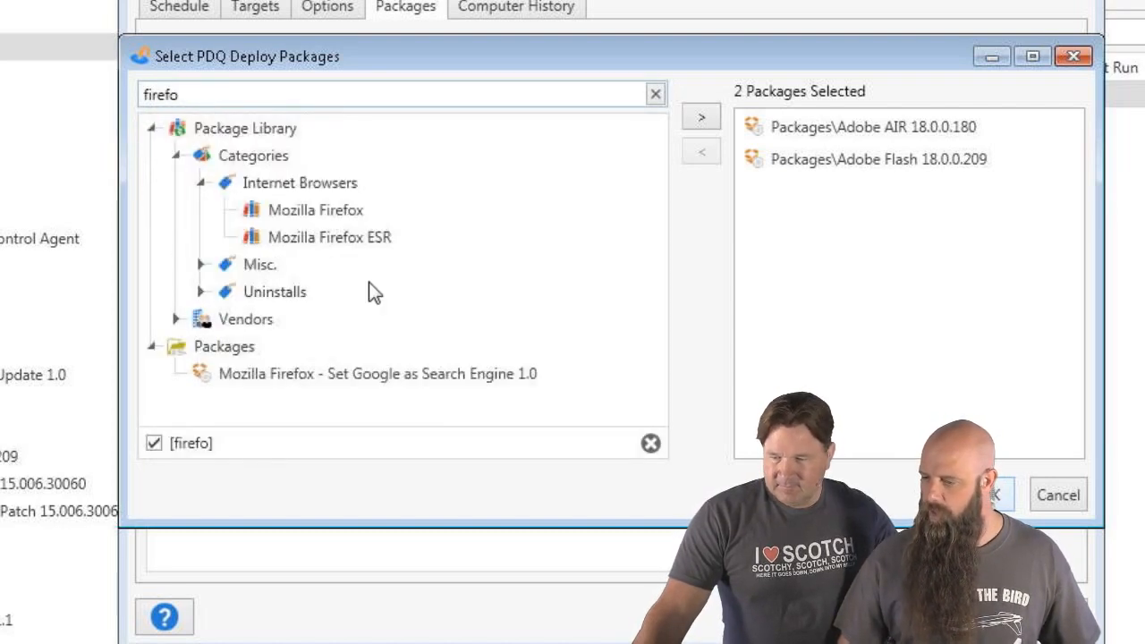
{"action": "double_click", "coordinate": [337, 211]}
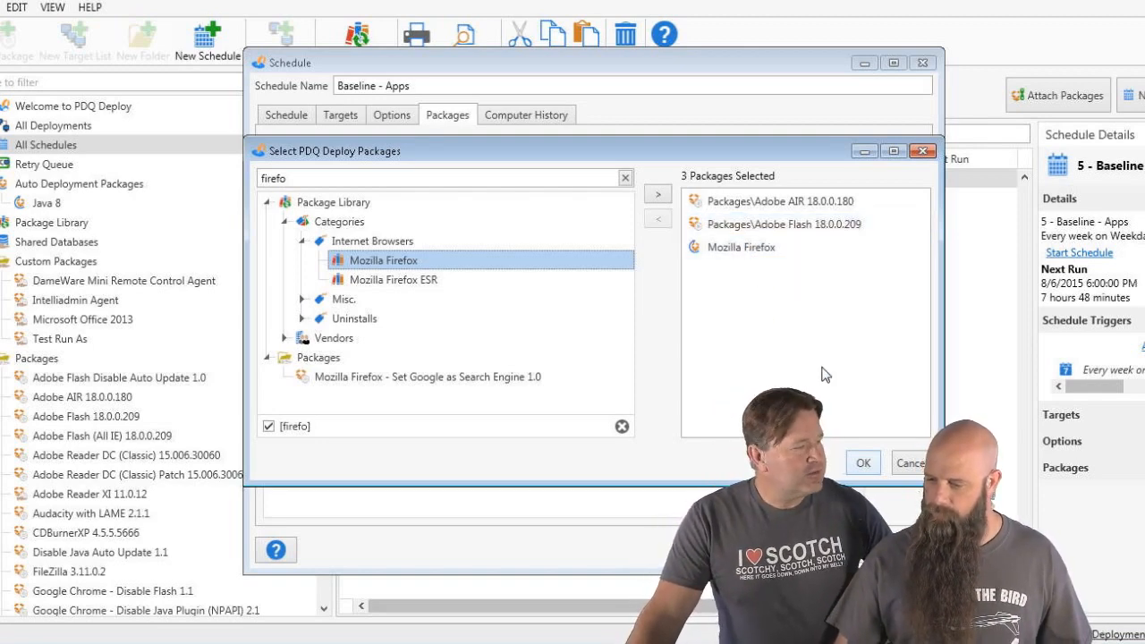
{"action": "left_click", "coordinate": [863, 464]}
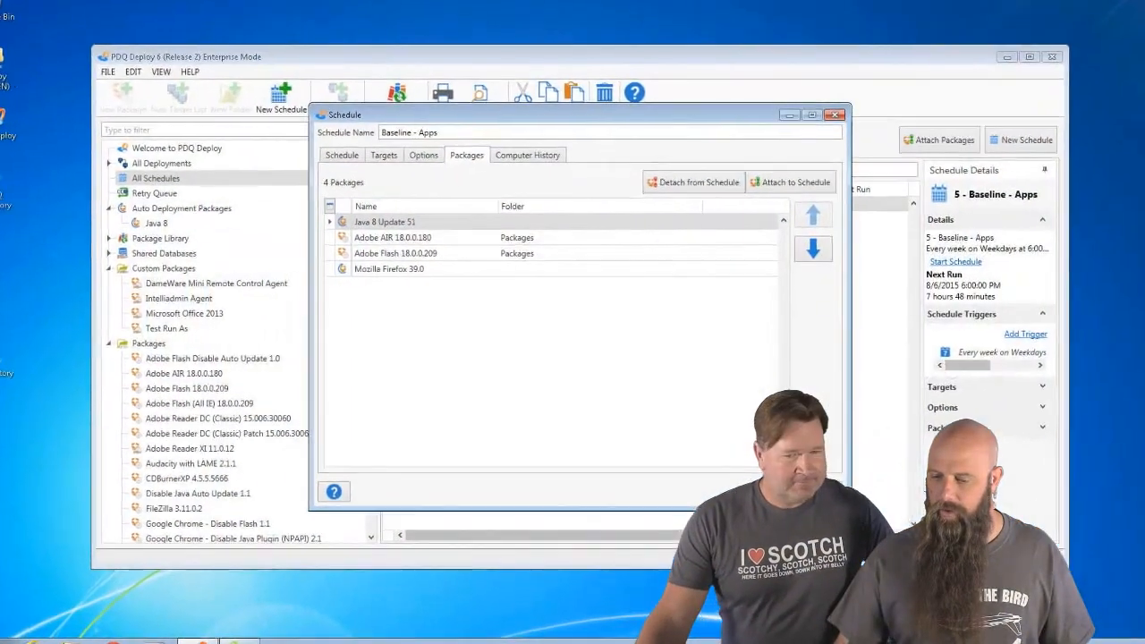
{"action": "key", "text": "Return"}
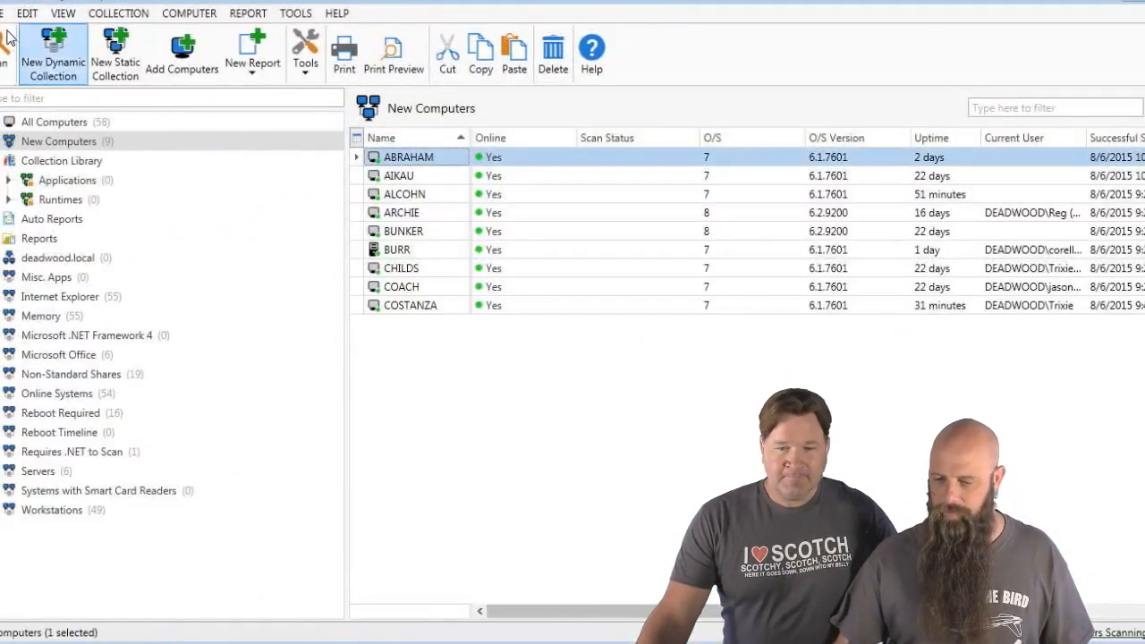
Switch to PDQ Inventory and open the preferences to review the Active Directory sync settings.
{"action": "left_click", "coordinate": [2, 13]}
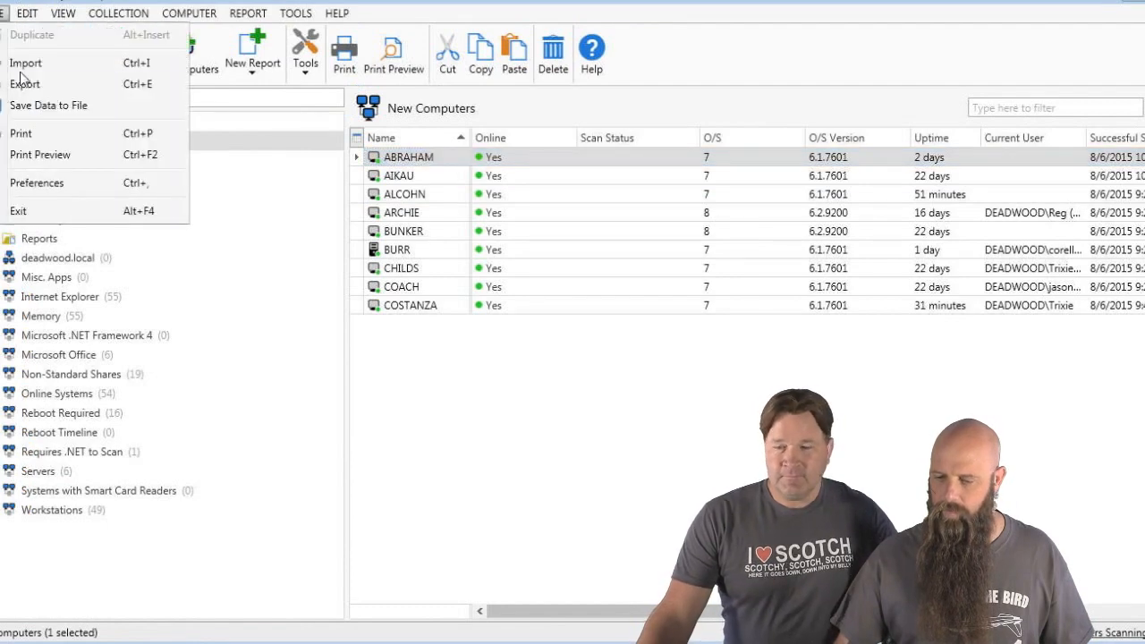
{"action": "left_click", "coordinate": [57, 183]}
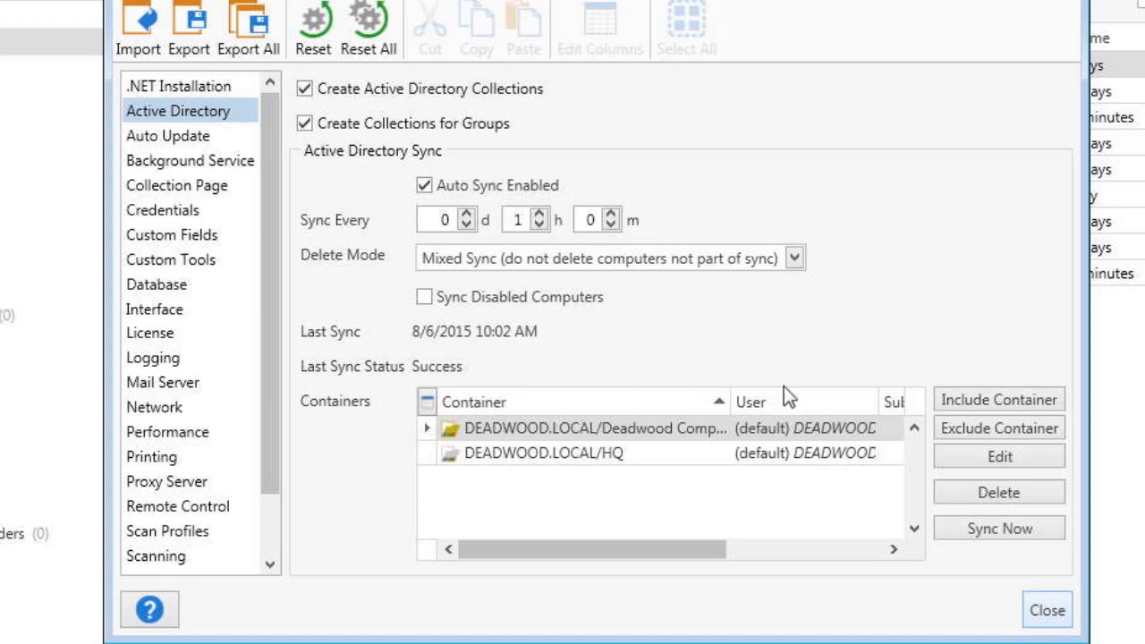
Run the Active Directory sync immediately and return to PDQ Deploy.
{"action": "left_click", "coordinate": [1014, 532]}
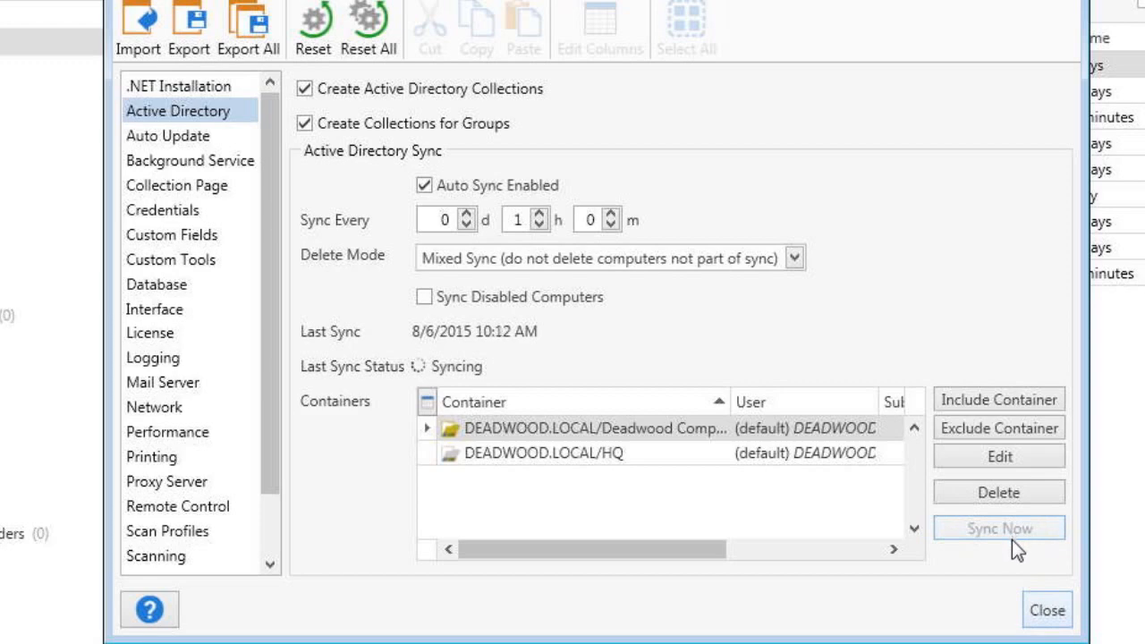
{"action": "left_click", "coordinate": [1045, 617]}
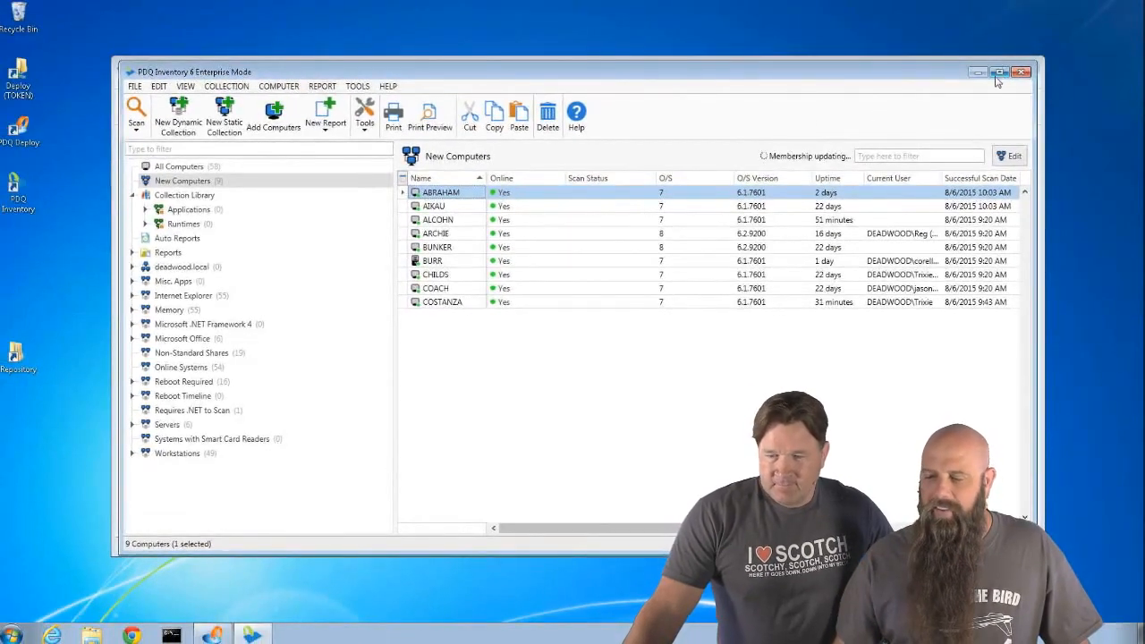
{"action": "left_click", "coordinate": [979, 71]}
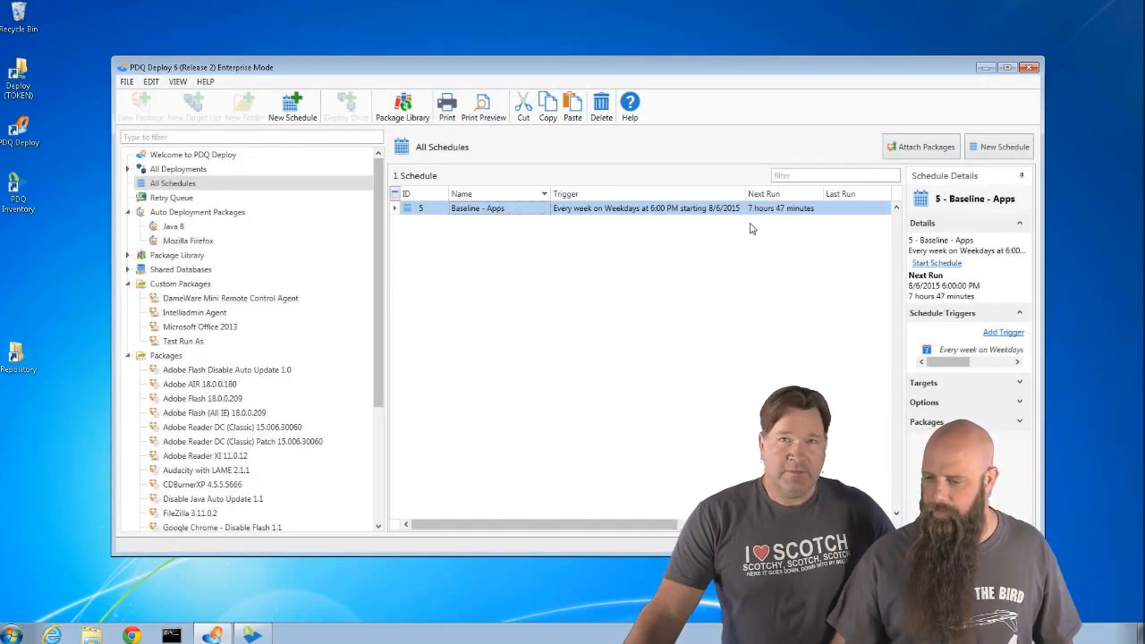
Add a Heartbeat trigger to the Baseline - Apps schedule alongside its weekly trigger and save the schedule.
{"action": "double_click", "coordinate": [485, 214]}
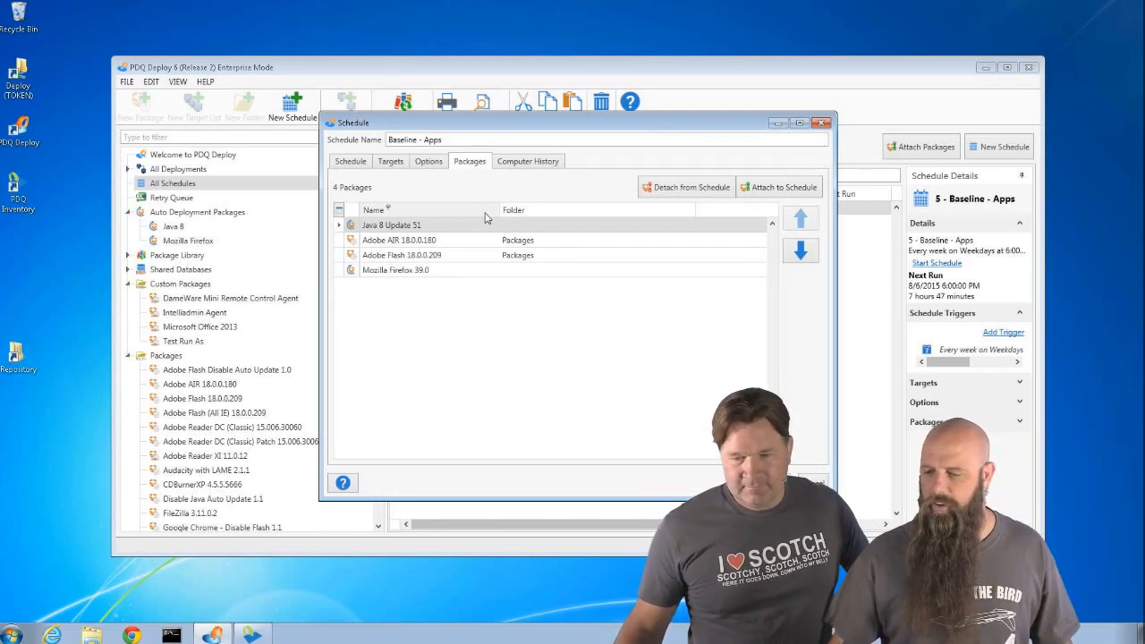
{"action": "left_click", "coordinate": [350, 163]}
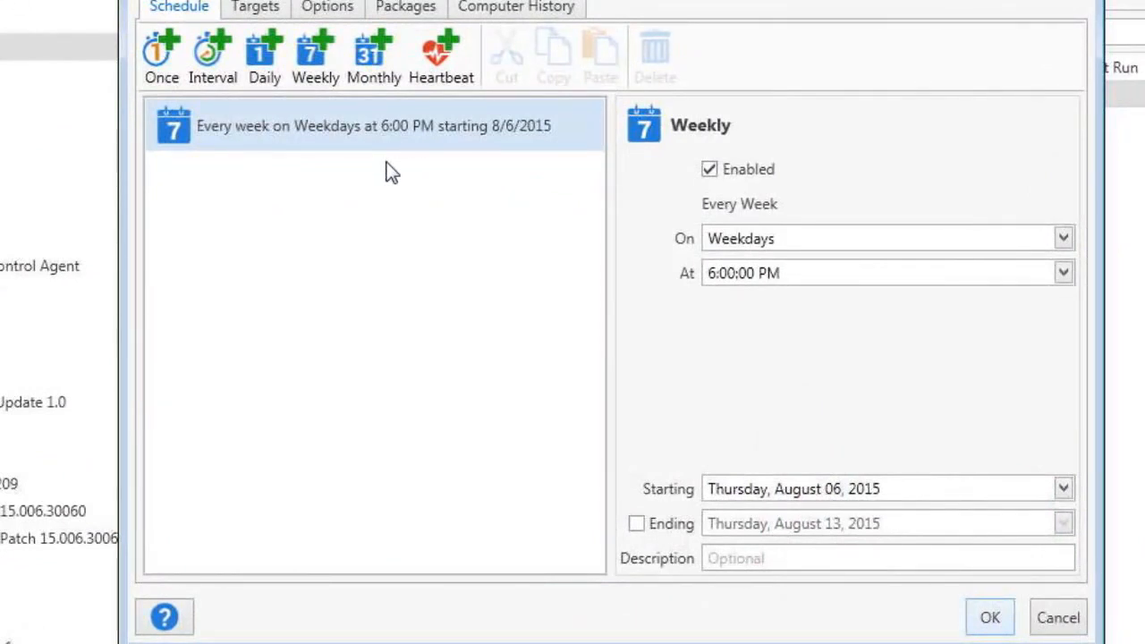
{"action": "left_click", "coordinate": [439, 53]}
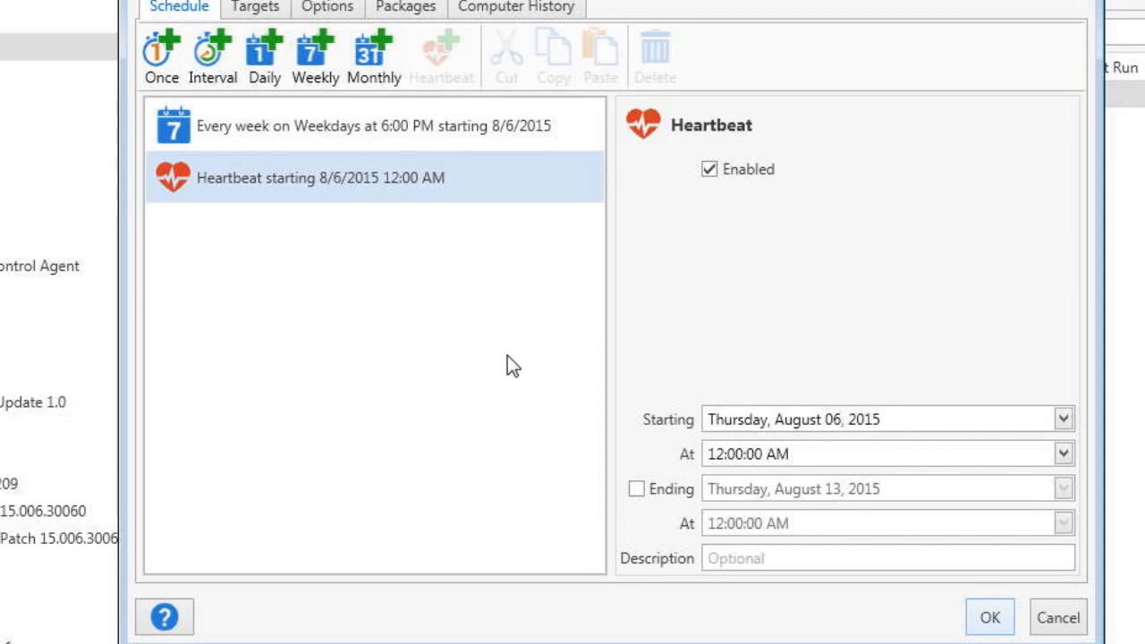
{"action": "left_click", "coordinate": [991, 619]}
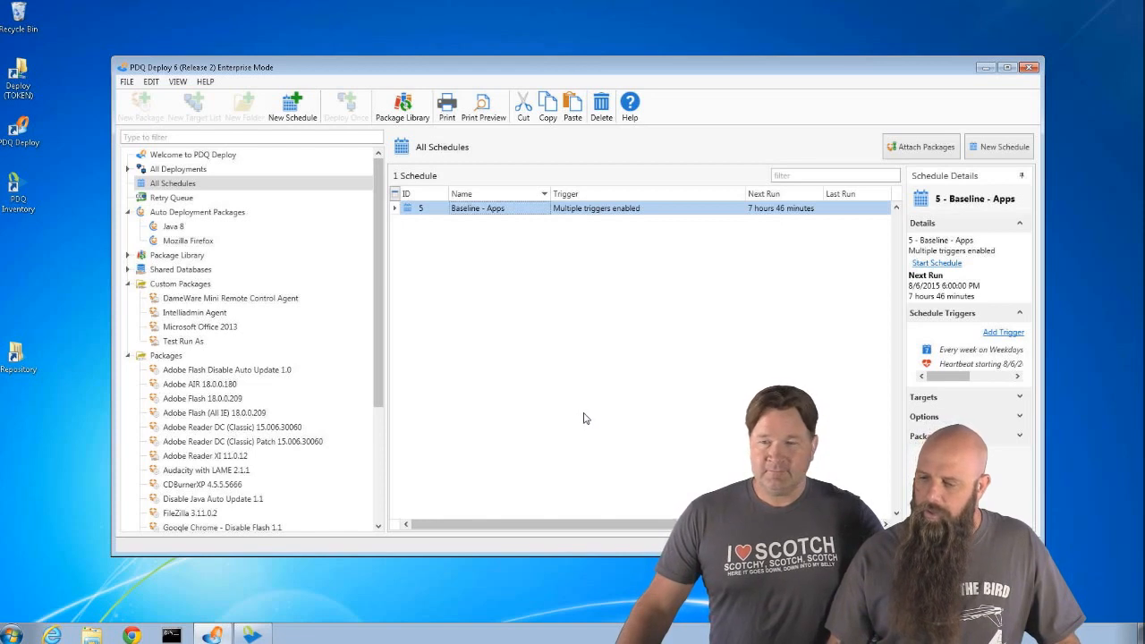
Start the Baseline - Apps schedule immediately for only the Adobe AIR 18.0.0.180 package.
{"action": "right_click", "coordinate": [483, 214]}
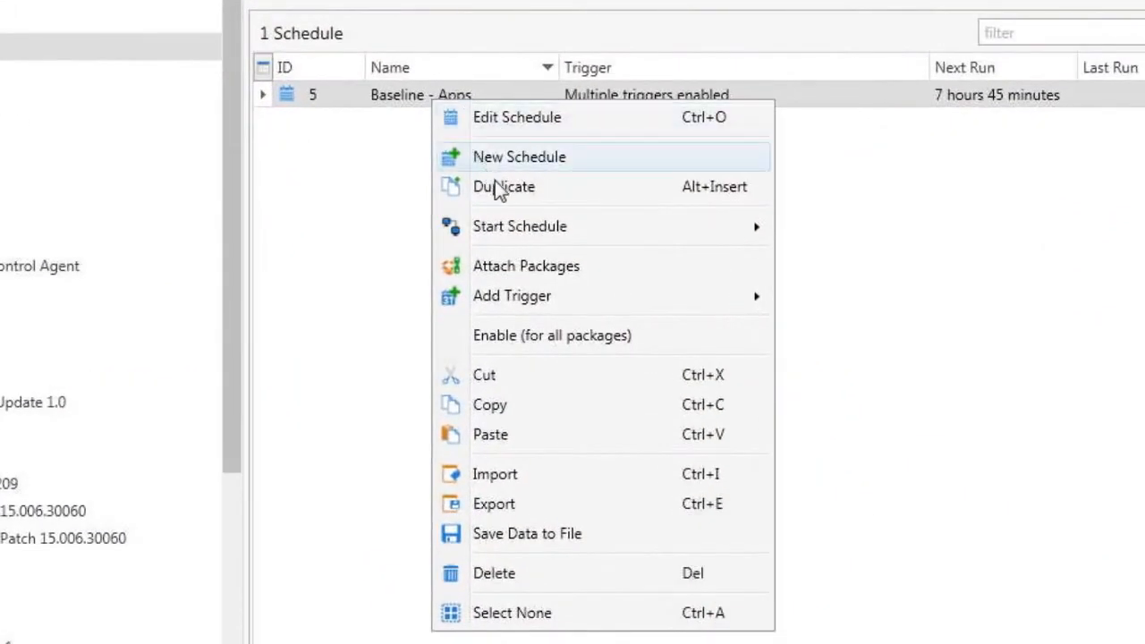
{"action": "mouse_move", "coordinate": [550, 234]}
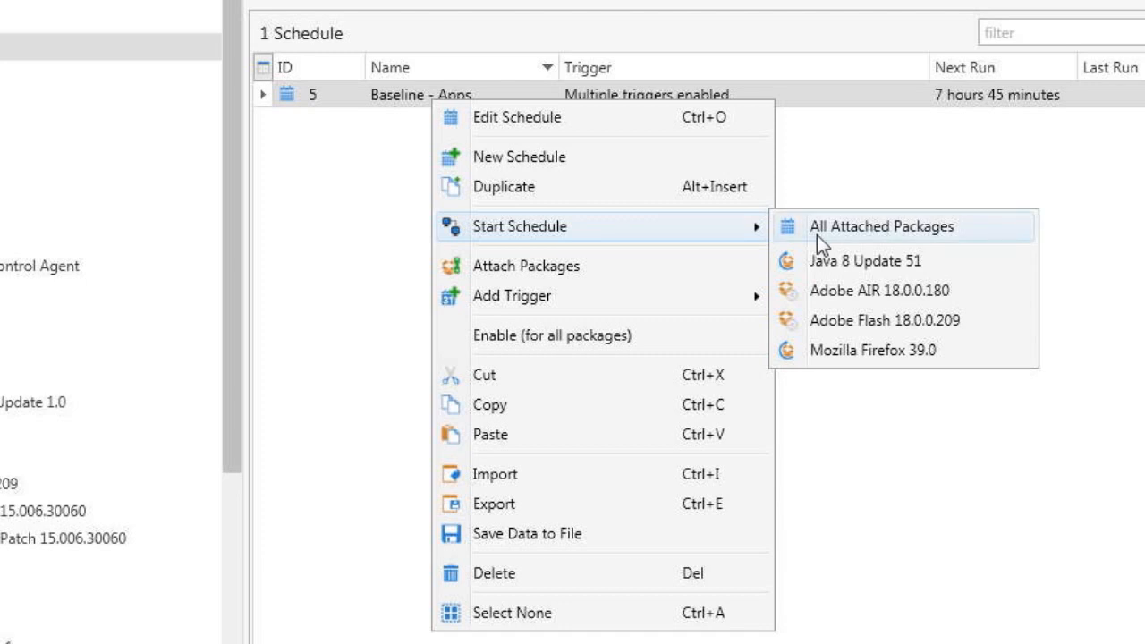
{"action": "left_click", "coordinate": [834, 299]}
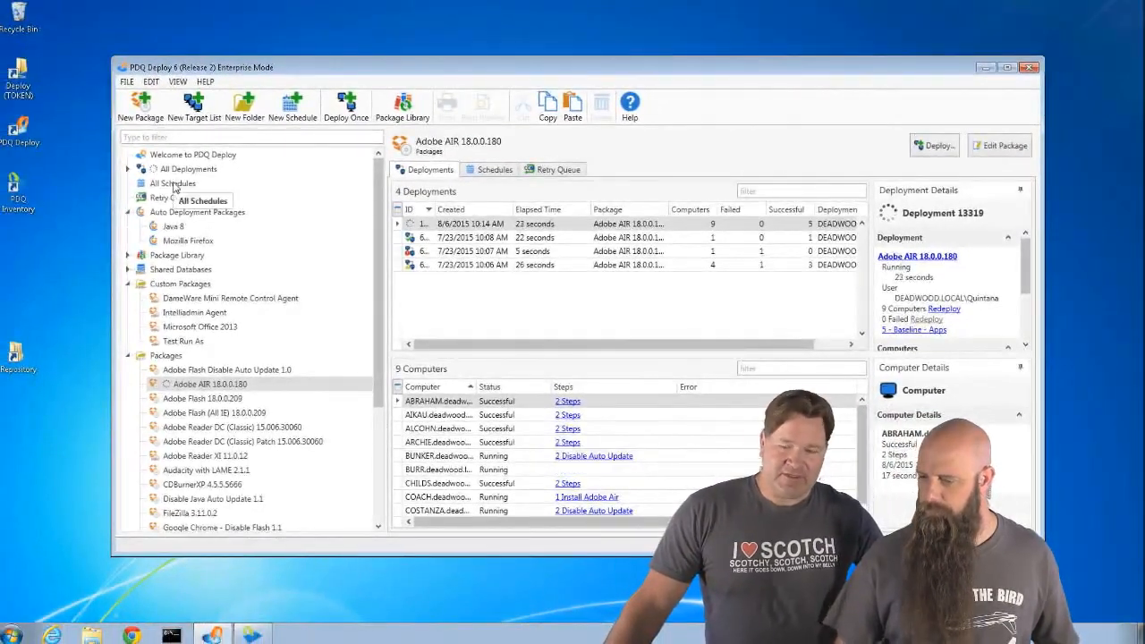
Examine the Baseline - Apps schedule's computer history with full package names and its option to stop deploying once computers succeed.
{"action": "left_click", "coordinate": [175, 184]}
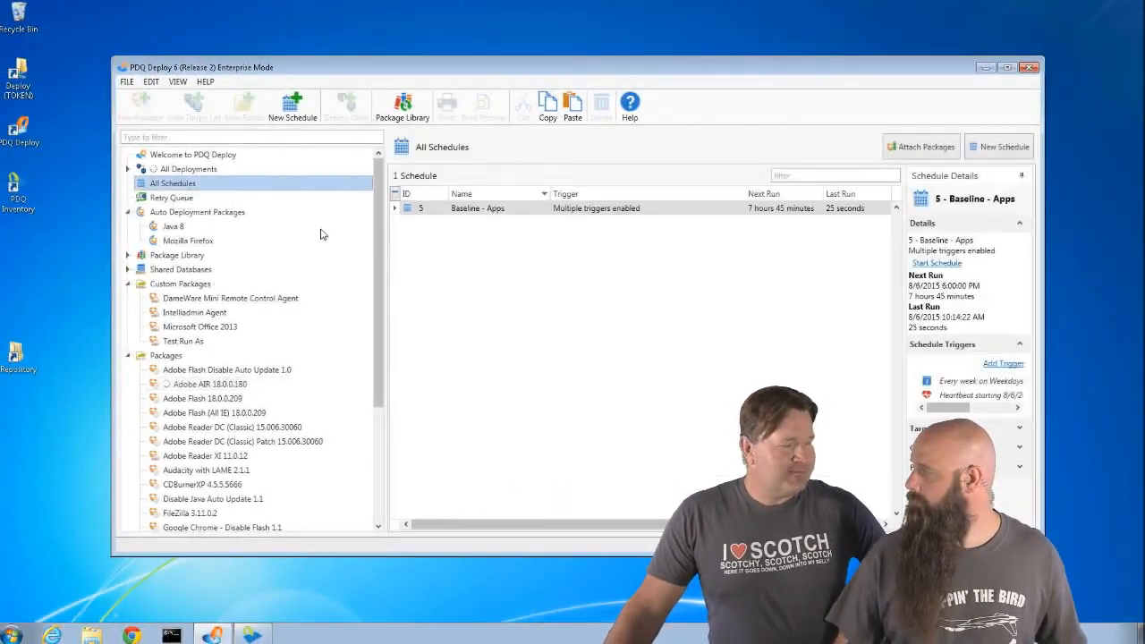
{"action": "double_click", "coordinate": [569, 214]}
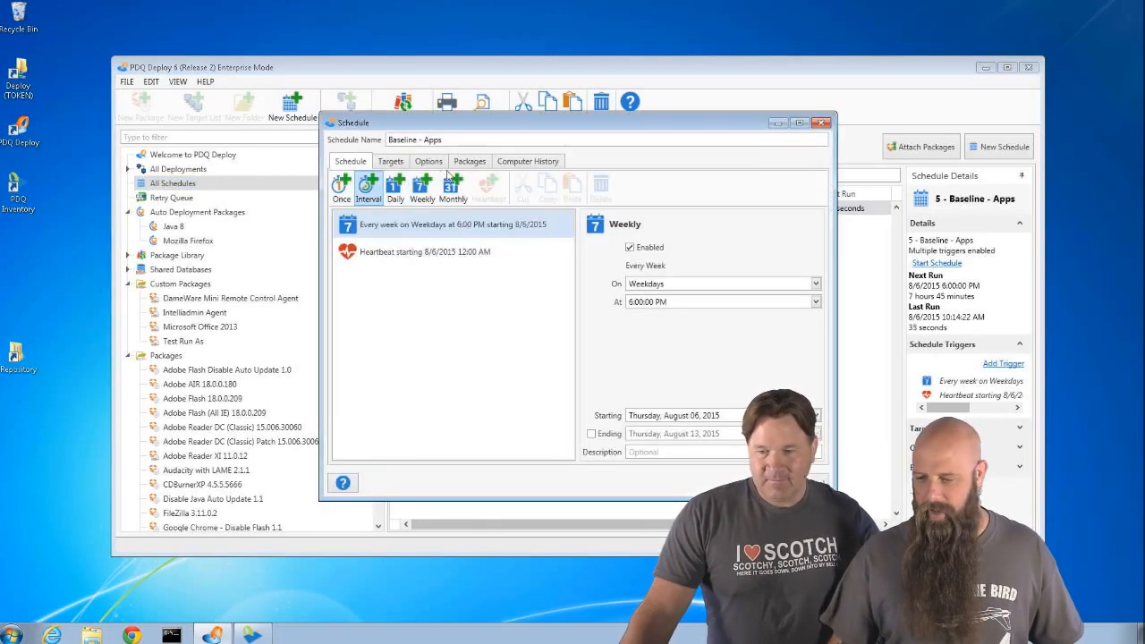
{"action": "left_click", "coordinate": [509, 165]}
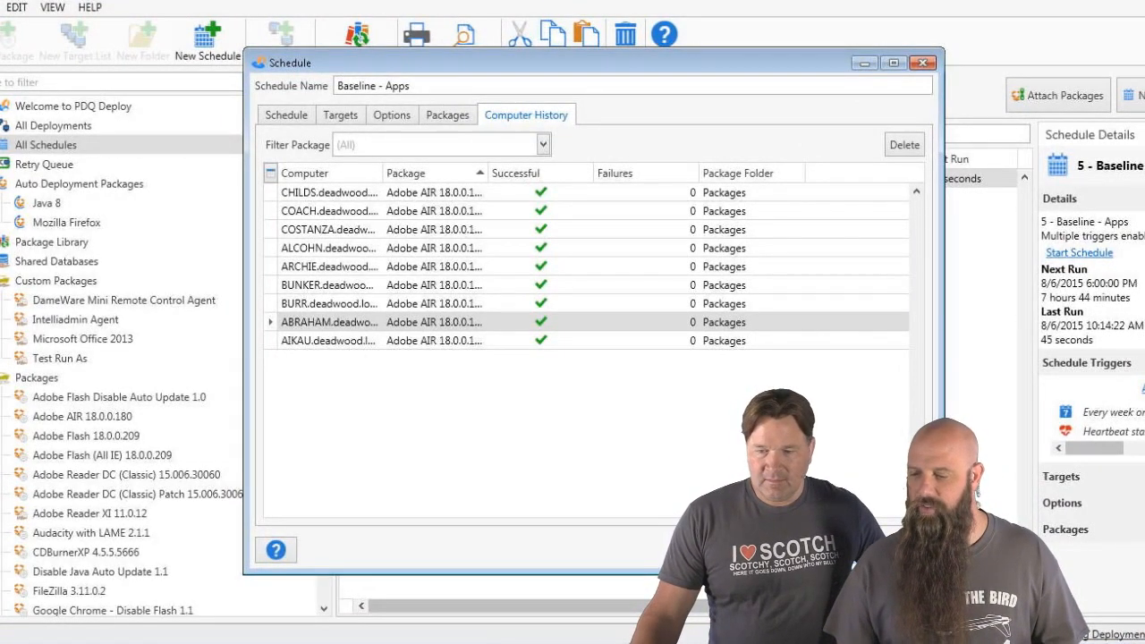
{"action": "left_click_drag", "start_coordinate": [490, 173], "coordinate": [506, 173]}
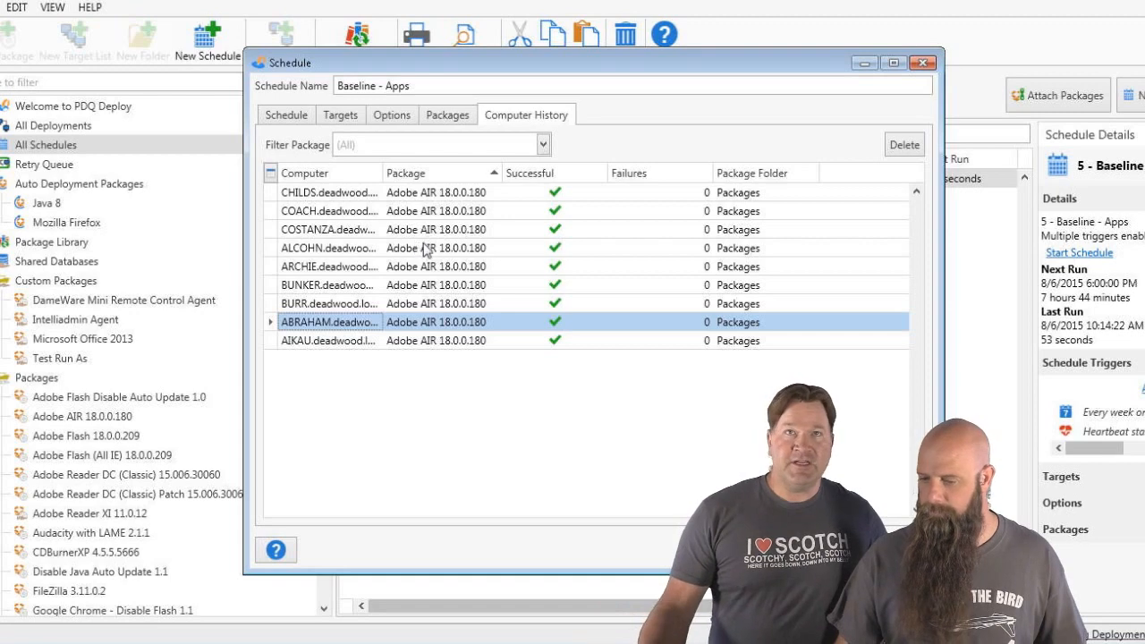
{"action": "left_click", "coordinate": [400, 117]}
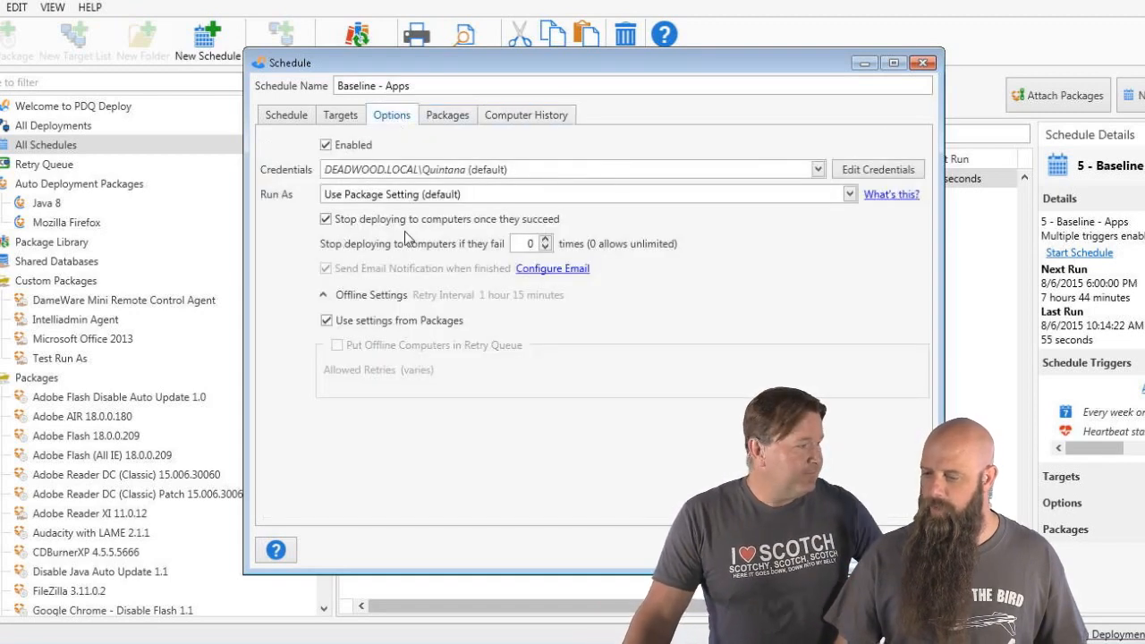
{"action": "left_click", "coordinate": [526, 115]}
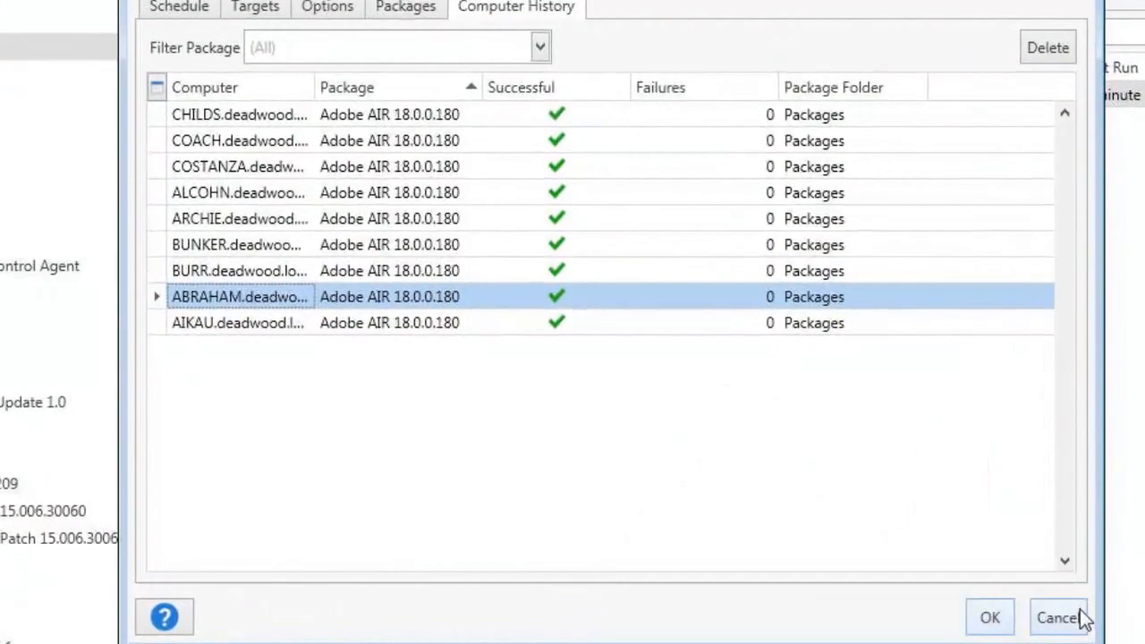
{"action": "left_click", "coordinate": [927, 558]}
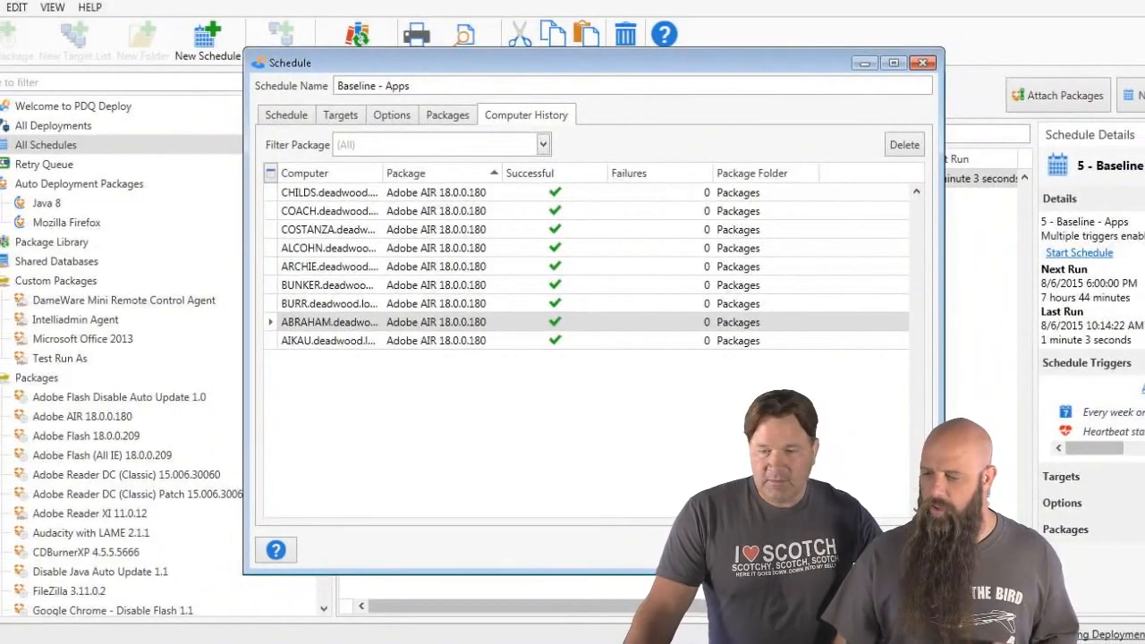
{"action": "left_click", "coordinate": [899, 550]}
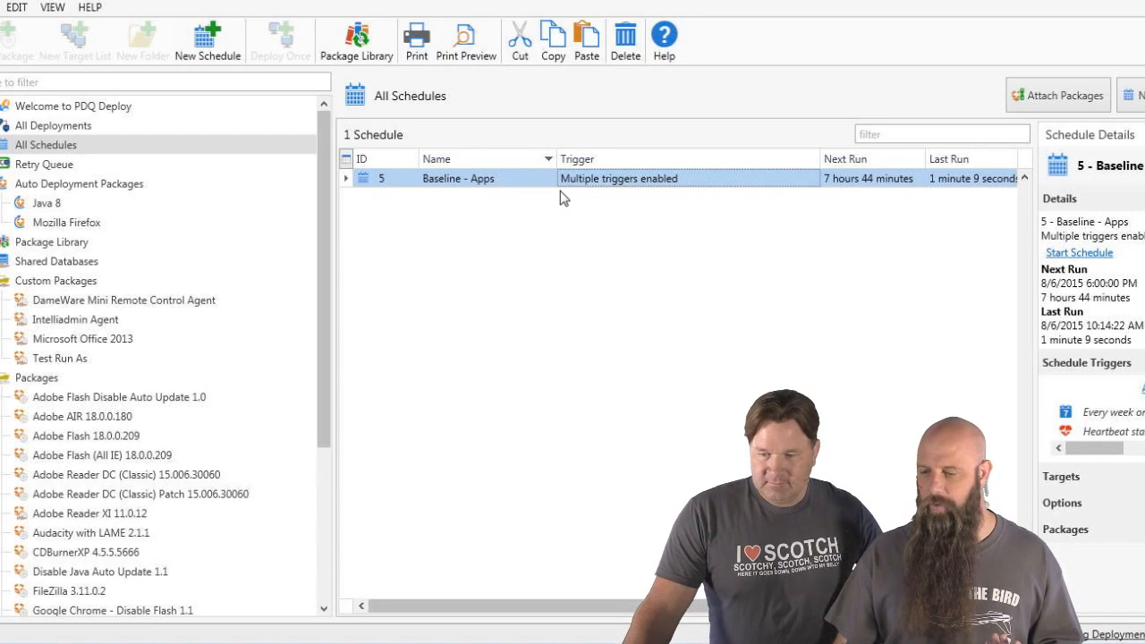
Start the Baseline - Apps schedule for all attached packages and display all deployments.
{"action": "right_click", "coordinate": [526, 190]}
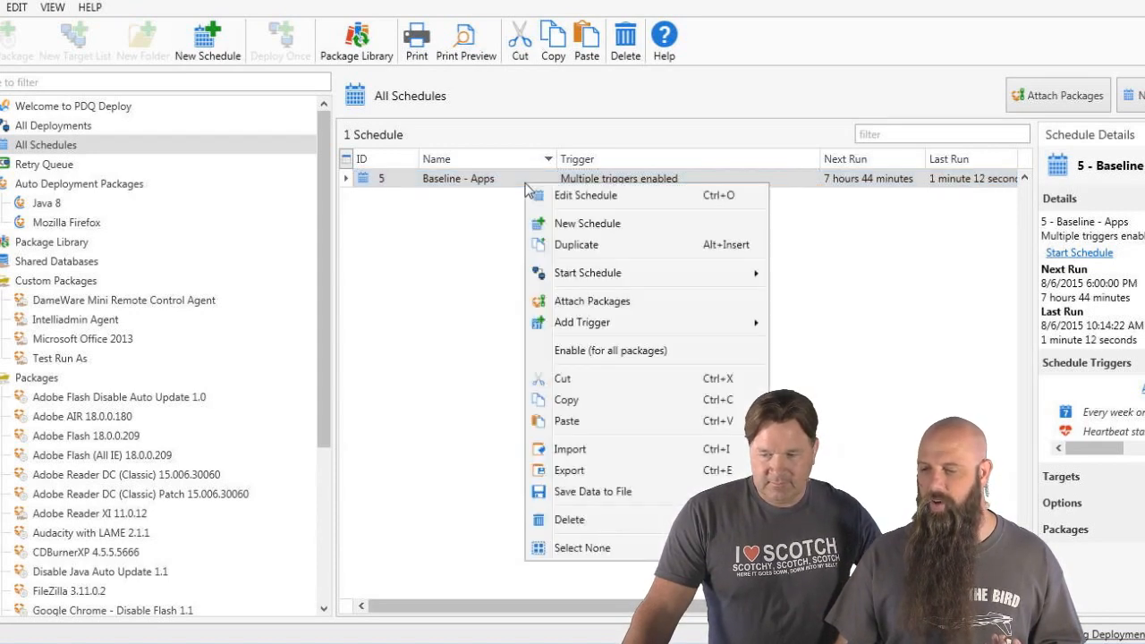
{"action": "mouse_move", "coordinate": [645, 276]}
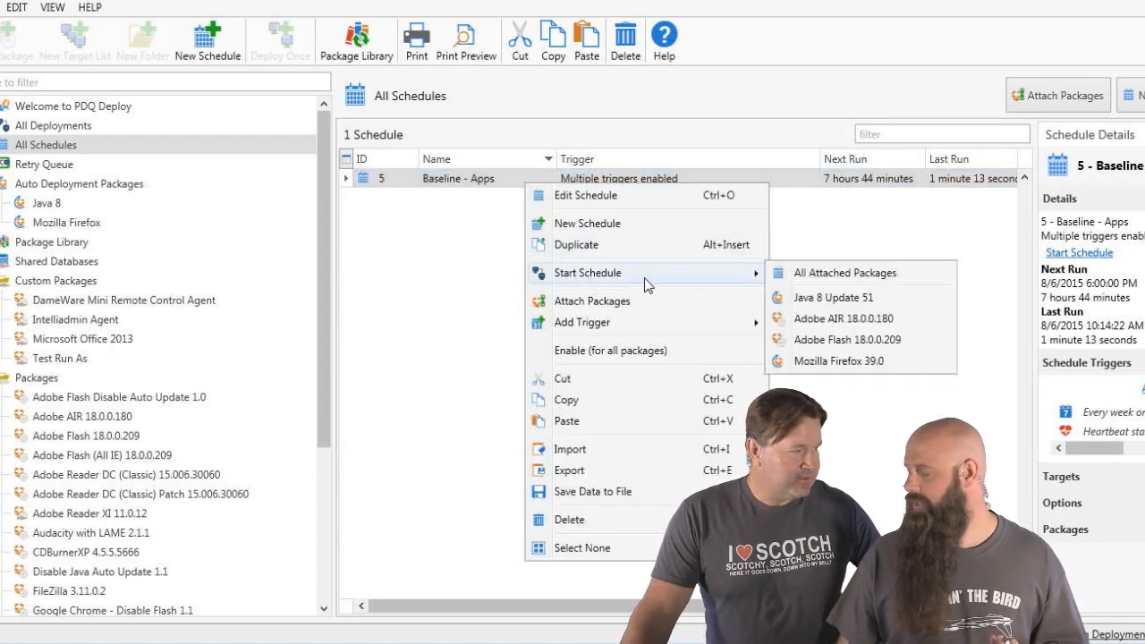
{"action": "left_click", "coordinate": [812, 277]}
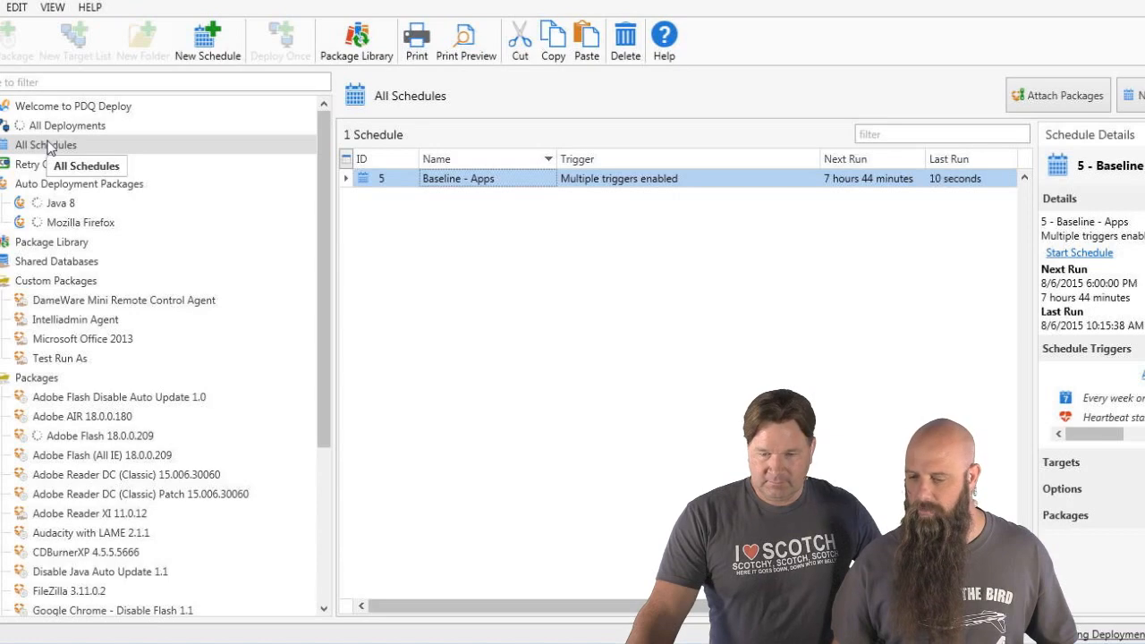
{"action": "left_click", "coordinate": [6, 125]}
{"action": "left_click", "coordinate": [45, 126]}
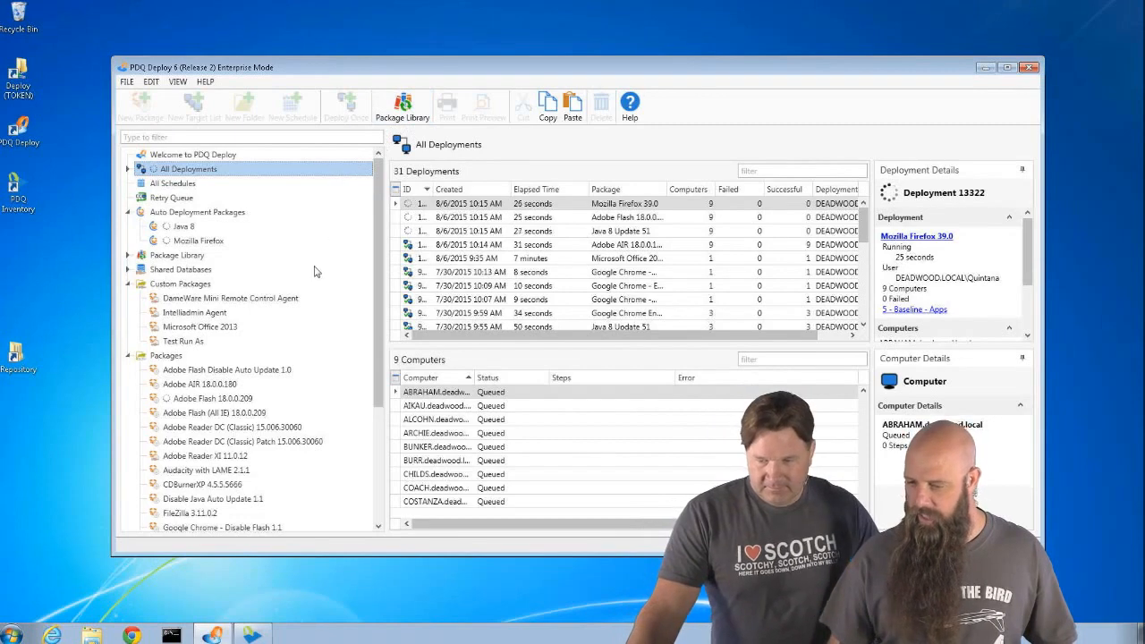
Switch to PDQ Inventory and add LAGAVULIN16.deadwood.local to the members of the New Computers collection.
{"action": "left_click", "coordinate": [254, 631]}
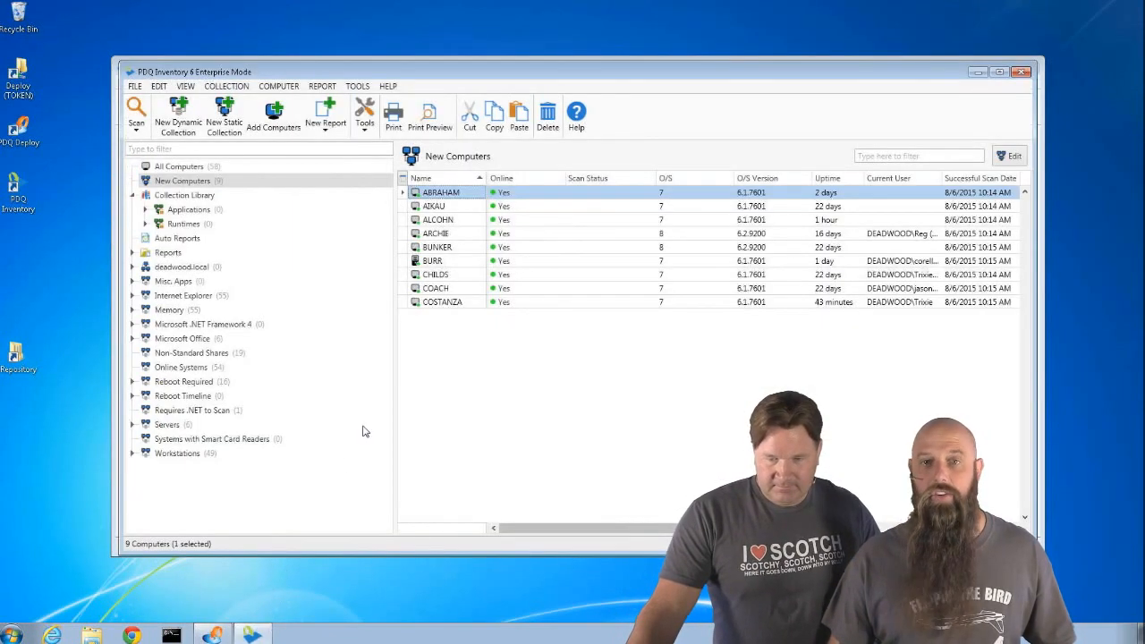
{"action": "double_click", "coordinate": [174, 180]}
{"action": "scroll", "coordinate": [557, 295], "scroll_direction": "down", "scroll_amount": 1}
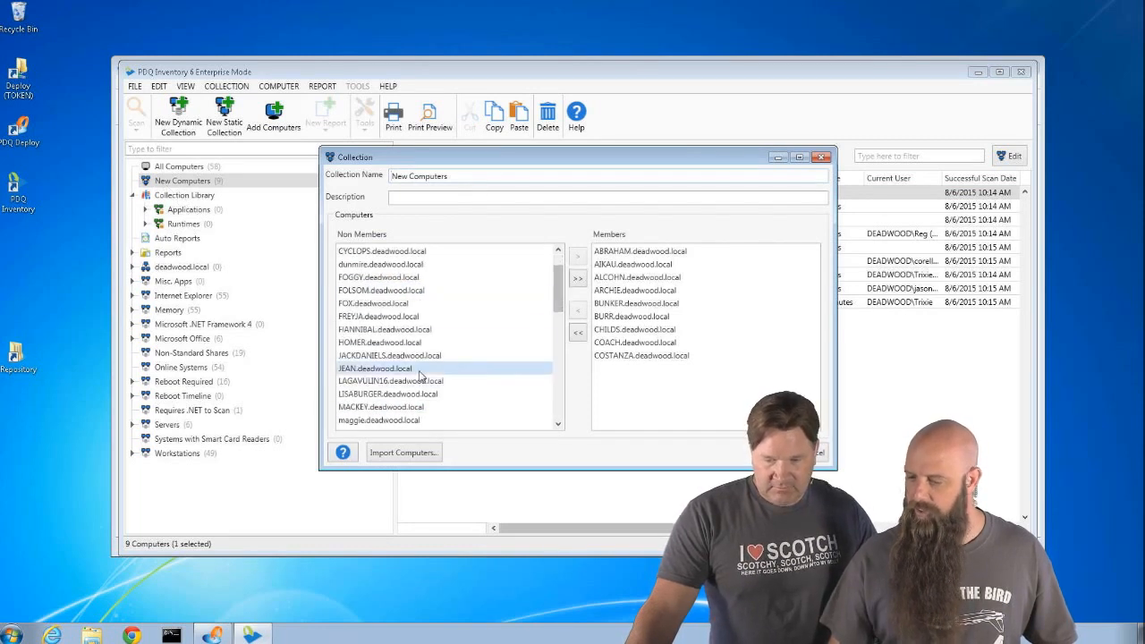
{"action": "double_click", "coordinate": [405, 382]}
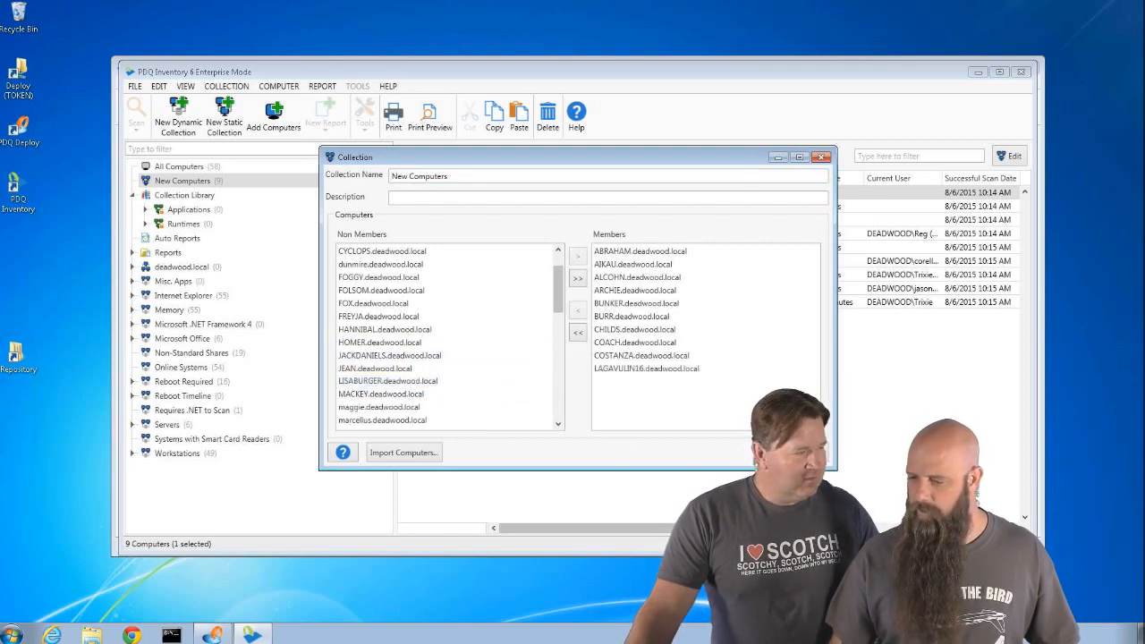
{"action": "key", "text": "Return"}
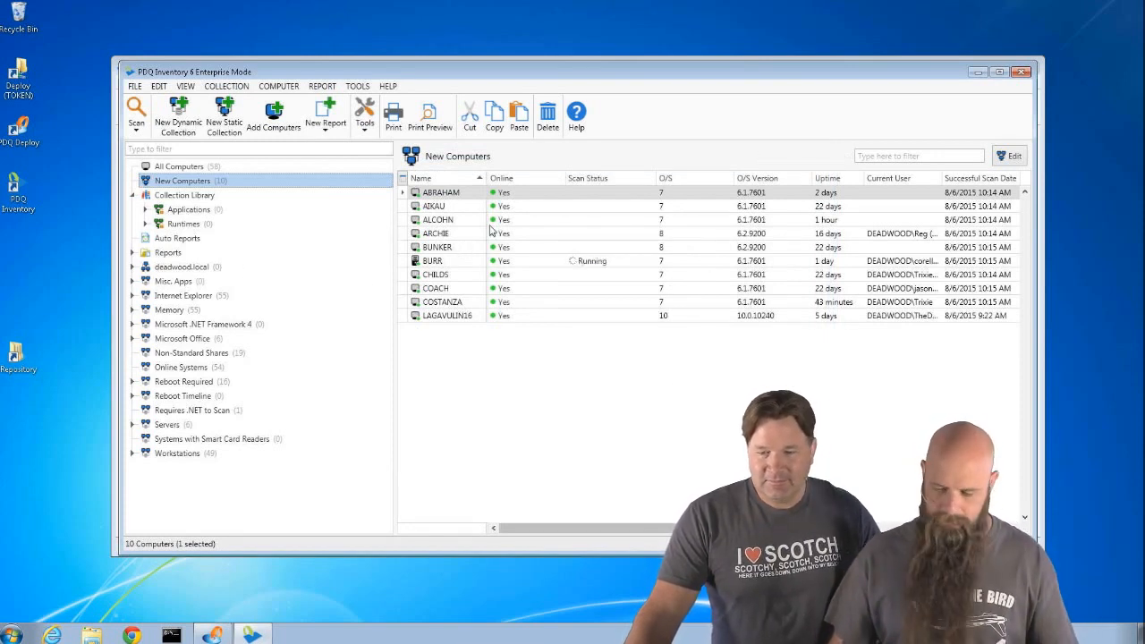
Switch back to PDQ Deploy and check the per-computer status of the running Java 8 Update 51 deployment.
{"action": "mouse_move", "coordinate": [213, 634]}
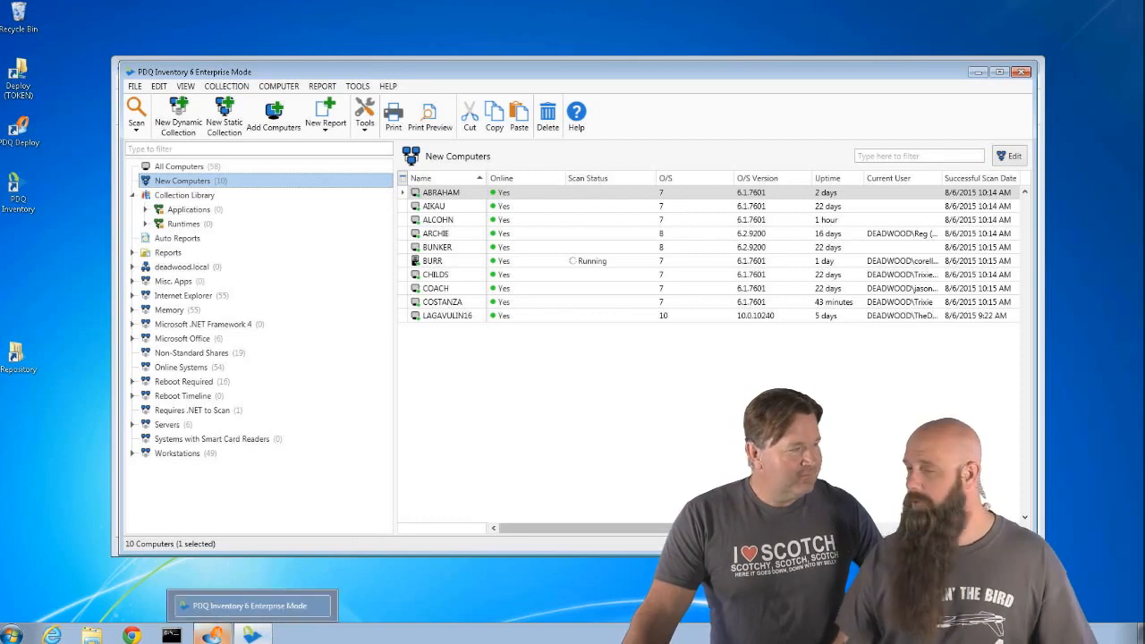
{"action": "left_click", "coordinate": [229, 608]}
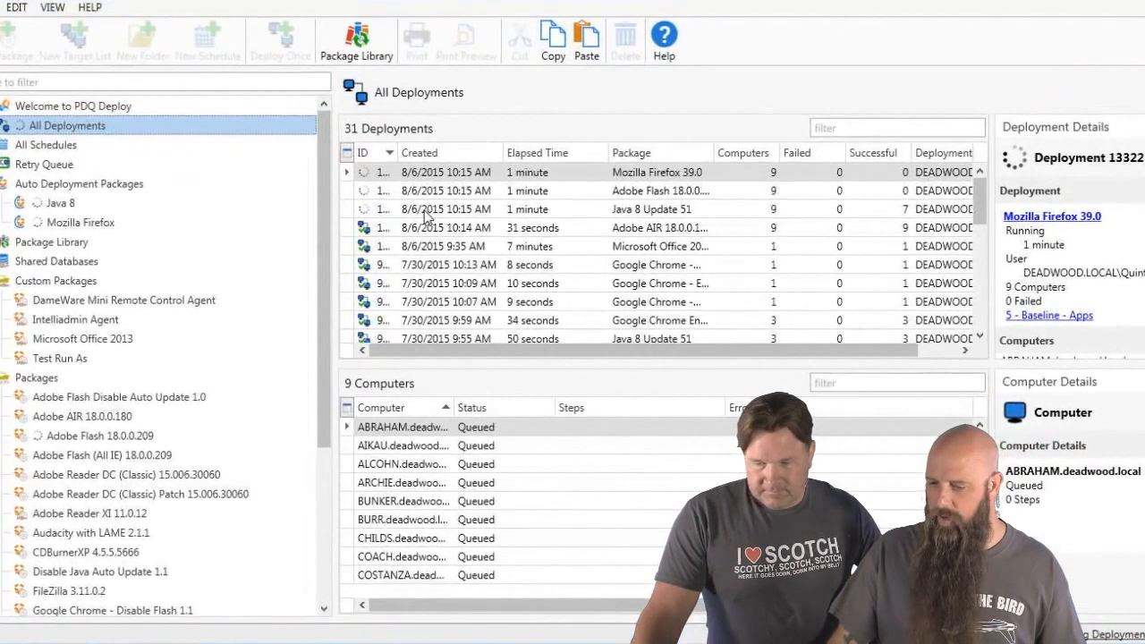
{"action": "left_click", "coordinate": [429, 220]}
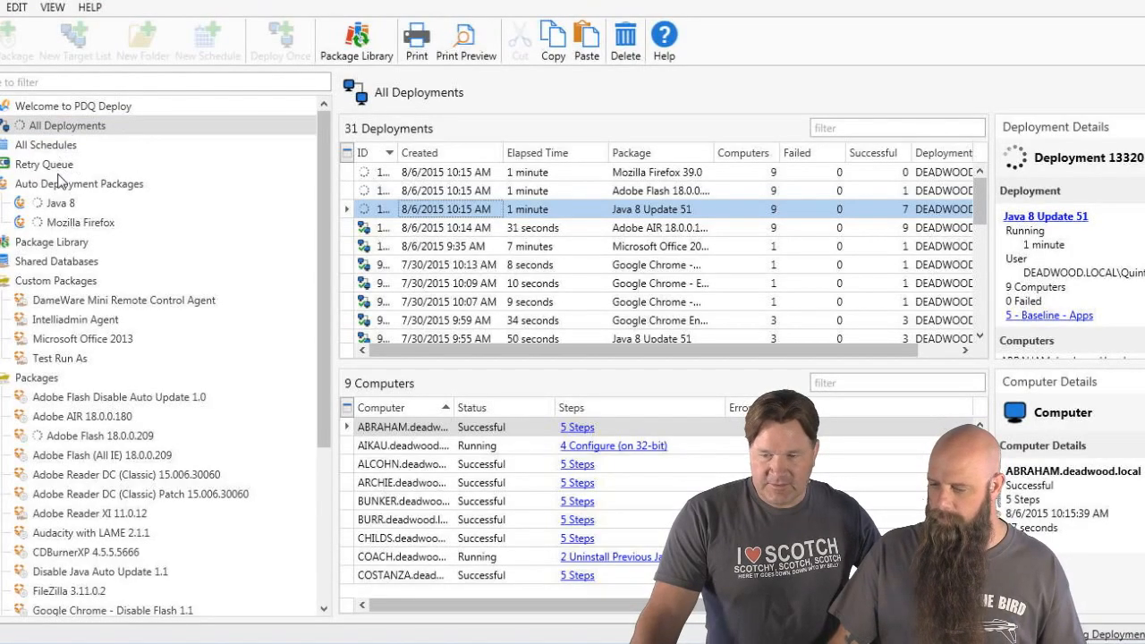
Review the Baseline - Apps schedule's computer history filtered by Java 8 Update 51 and by Adobe AIR 18.0.0.180.
{"action": "left_click", "coordinate": [59, 146]}
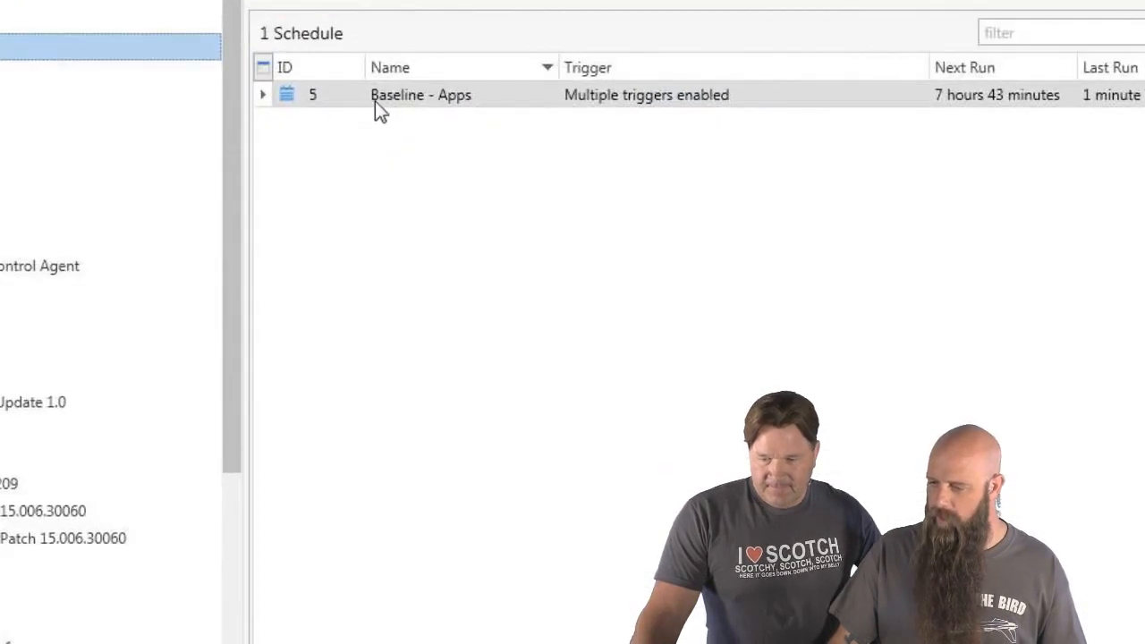
{"action": "double_click", "coordinate": [375, 102]}
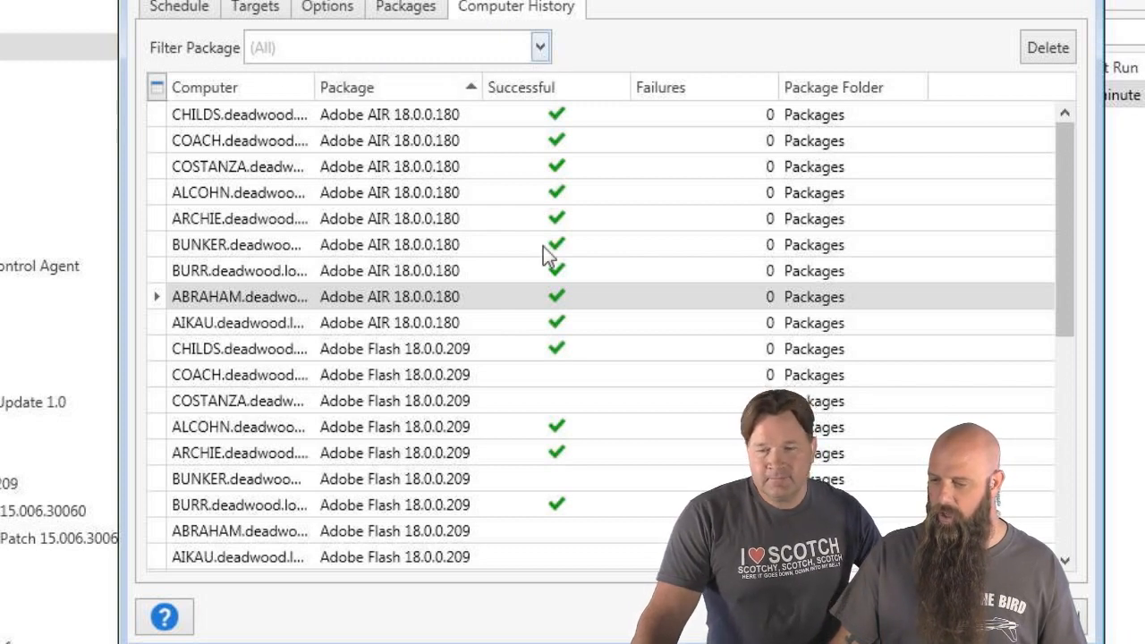
{"action": "left_click", "coordinate": [539, 48]}
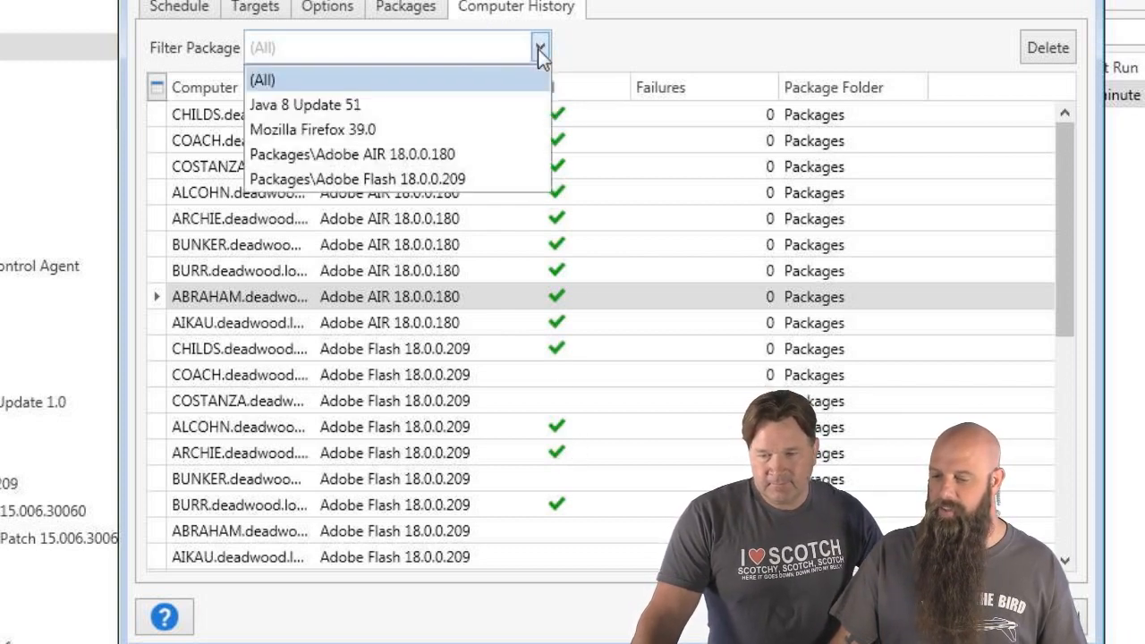
{"action": "left_click", "coordinate": [421, 106]}
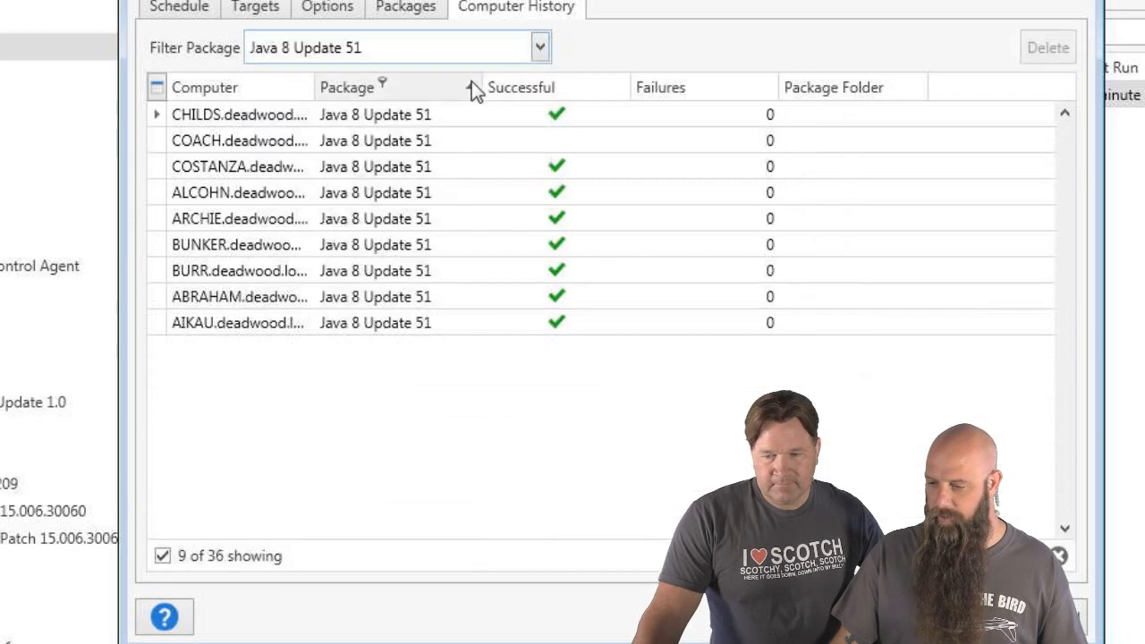
{"action": "left_click", "coordinate": [537, 55]}
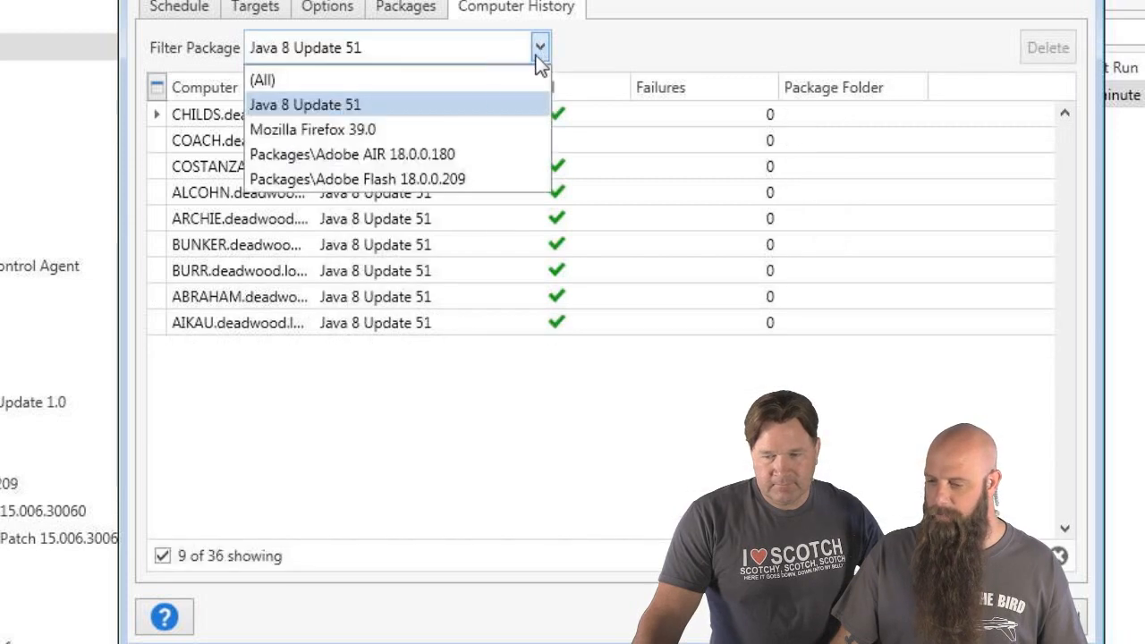
{"action": "left_click", "coordinate": [439, 156]}
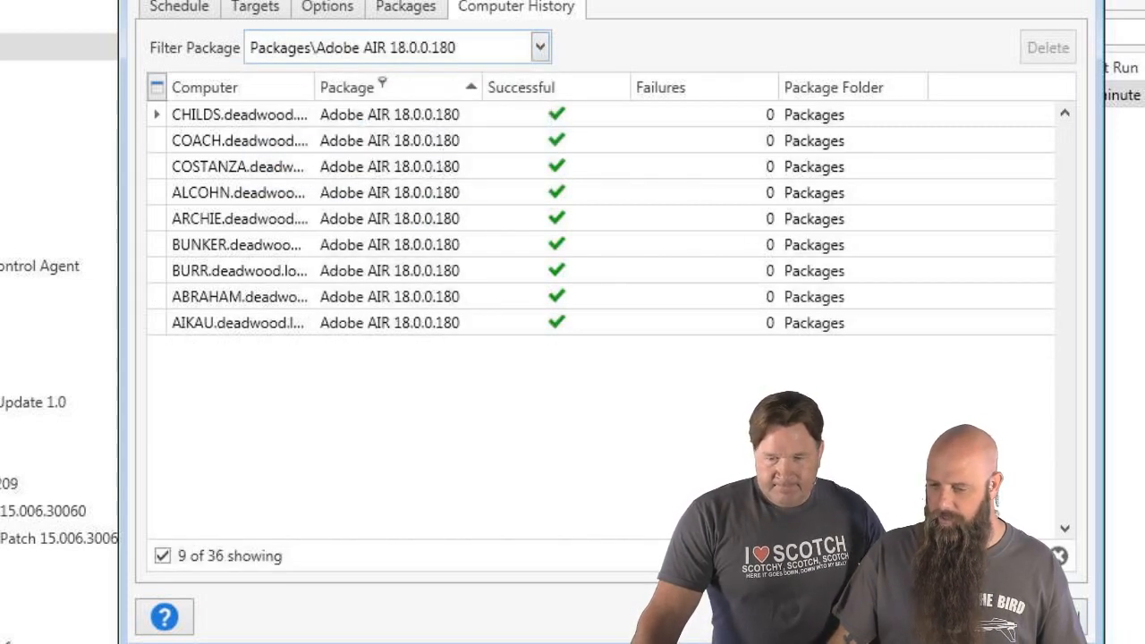
Close the schedule's computer history and check the per-computer status of the running Mozilla Firefox 39.0 deployment.
{"action": "key", "text": "Escape"}
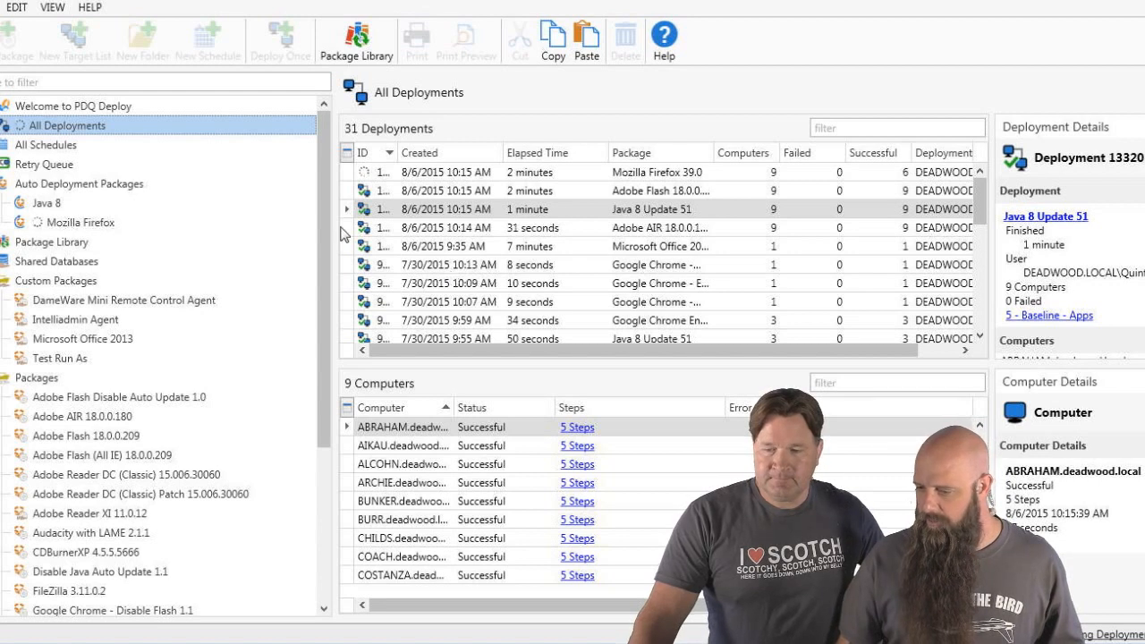
{"action": "left_click", "coordinate": [467, 172]}
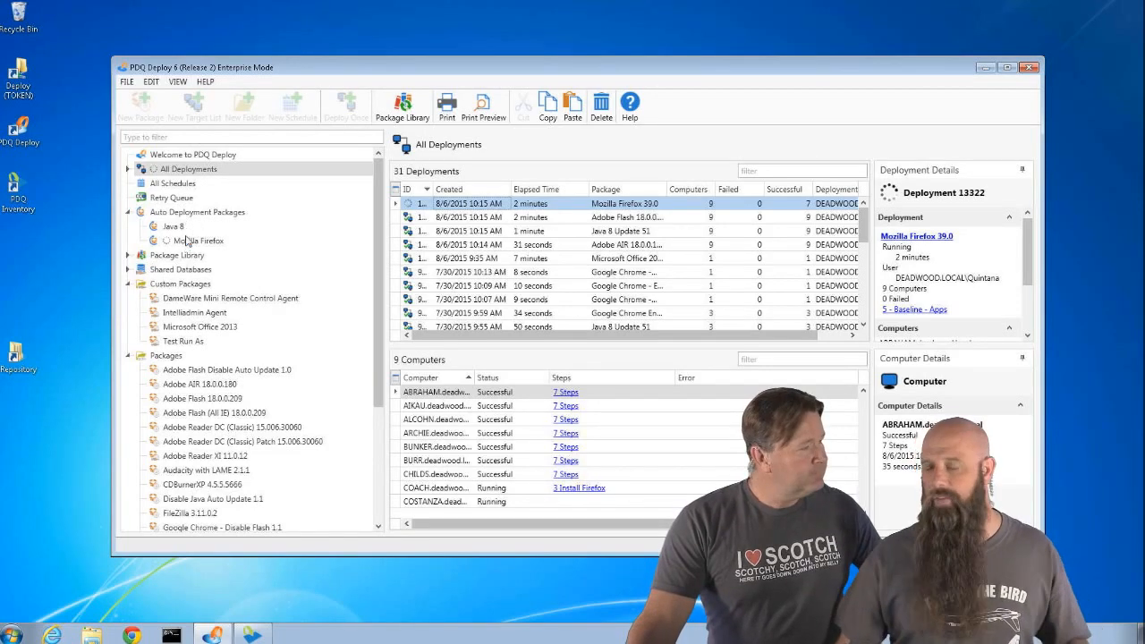
Display all schedules and start the Baseline - Apps schedule again for all attached packages.
{"action": "left_click", "coordinate": [183, 184]}
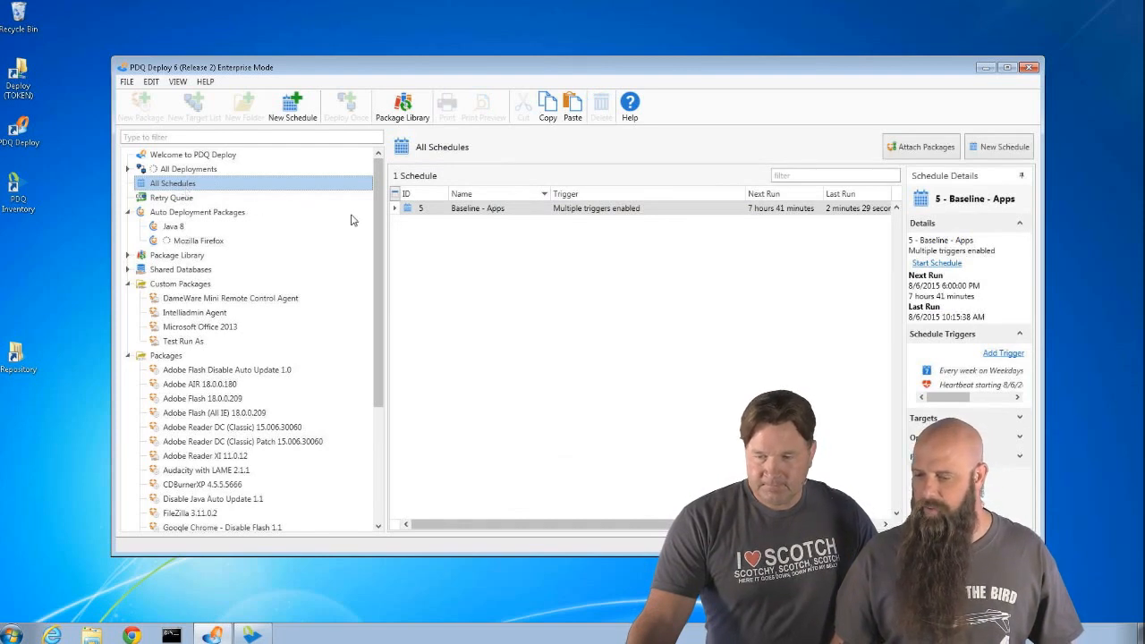
{"action": "right_click", "coordinate": [477, 211]}
{"action": "mouse_move", "coordinate": [535, 286]}
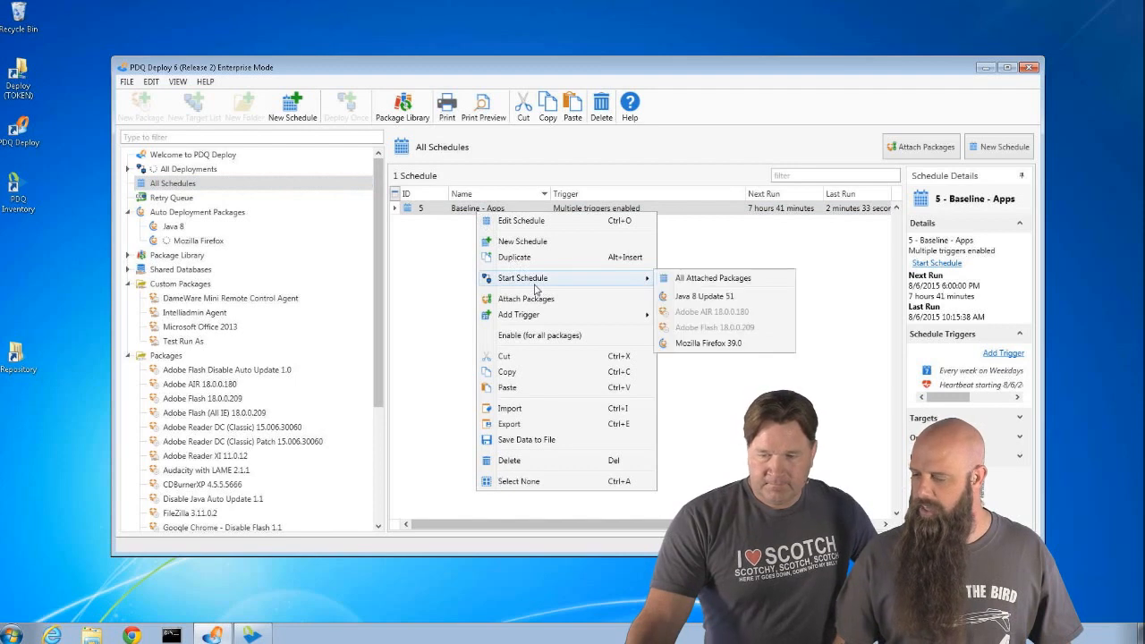
{"action": "left_click", "coordinate": [706, 278]}
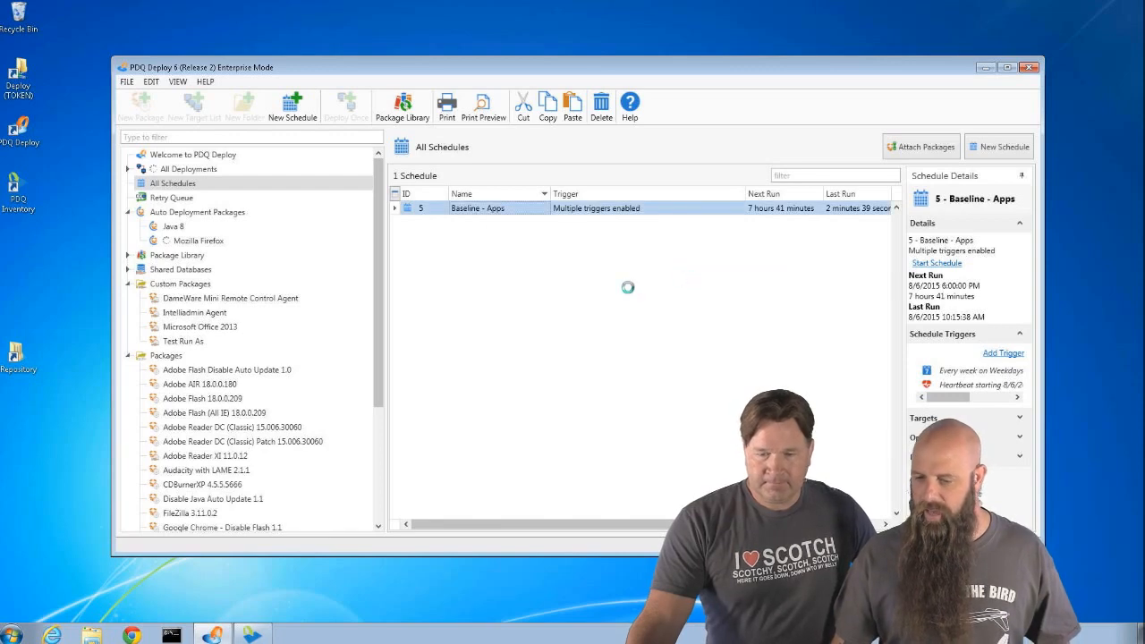
Display all deployments and check the target computers of the newly started Java 8 Update 51 and Adobe AIR deployments.
{"action": "left_click", "coordinate": [175, 169]}
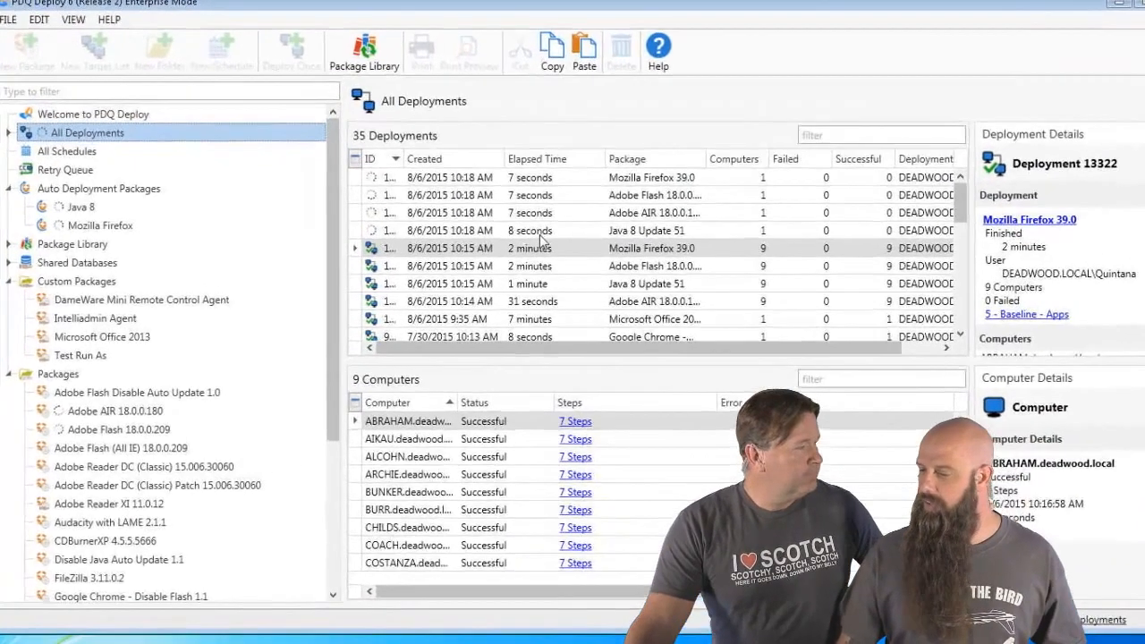
{"action": "left_click", "coordinate": [540, 234]}
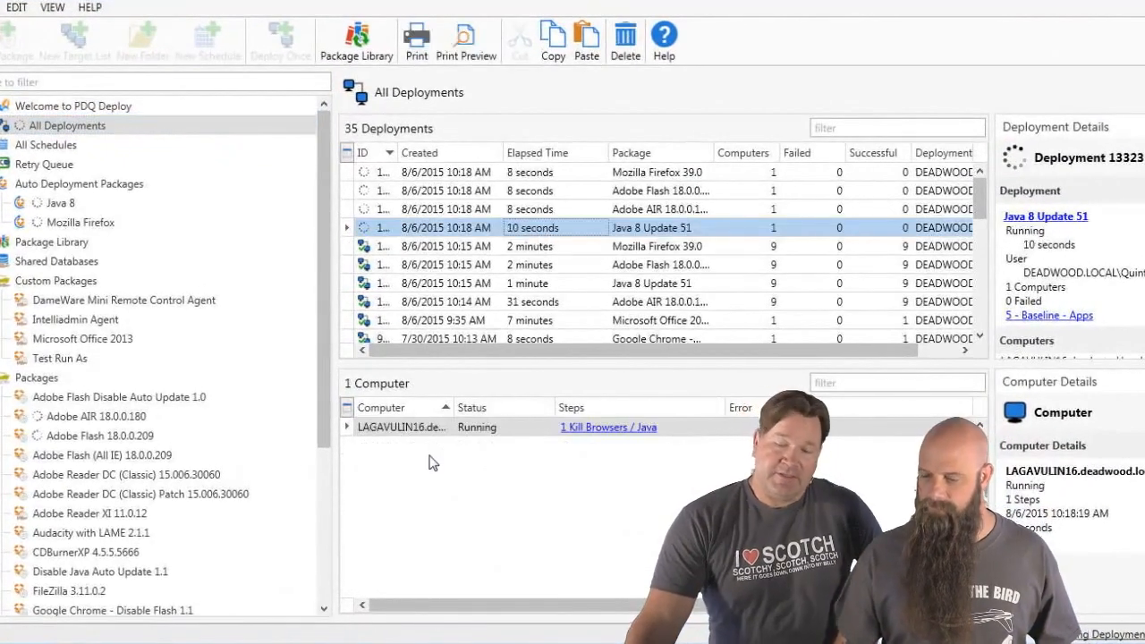
{"action": "left_click", "coordinate": [479, 211]}
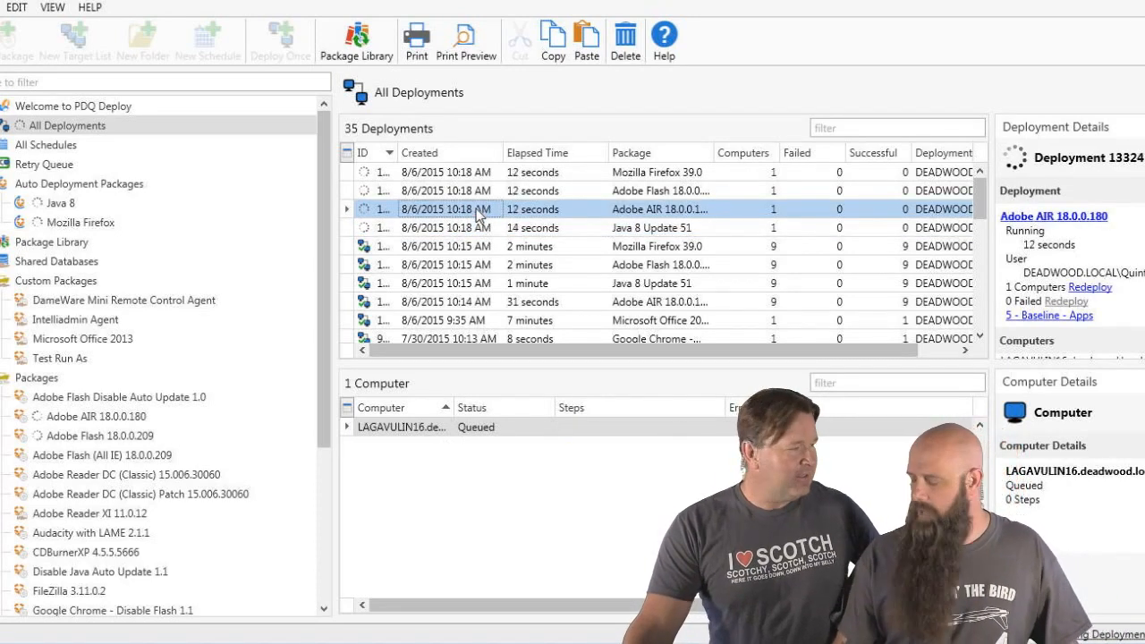
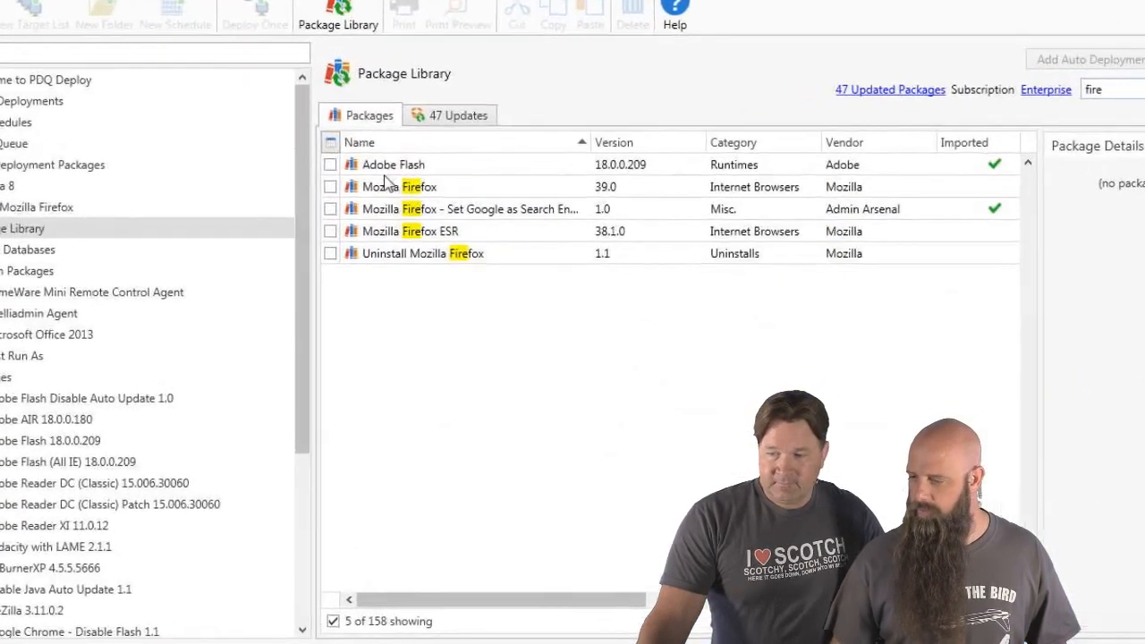
Import the Mozilla Firefox 39.0 package from the Package Library and display the downloaded package.
{"action": "left_click", "coordinate": [332, 186]}
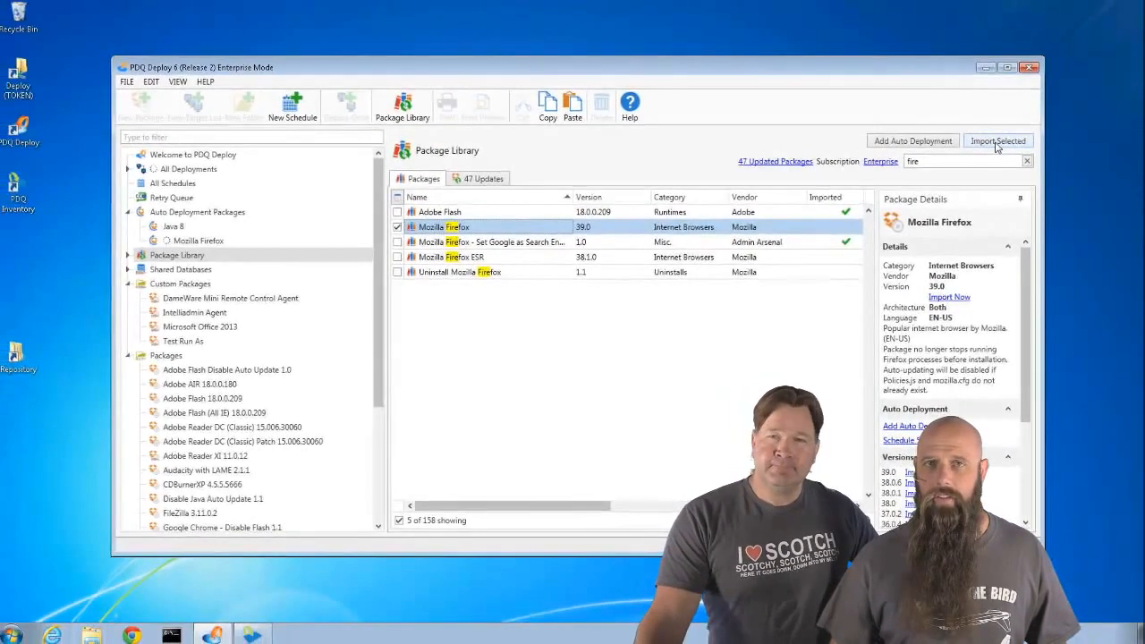
{"action": "left_click", "coordinate": [996, 143]}
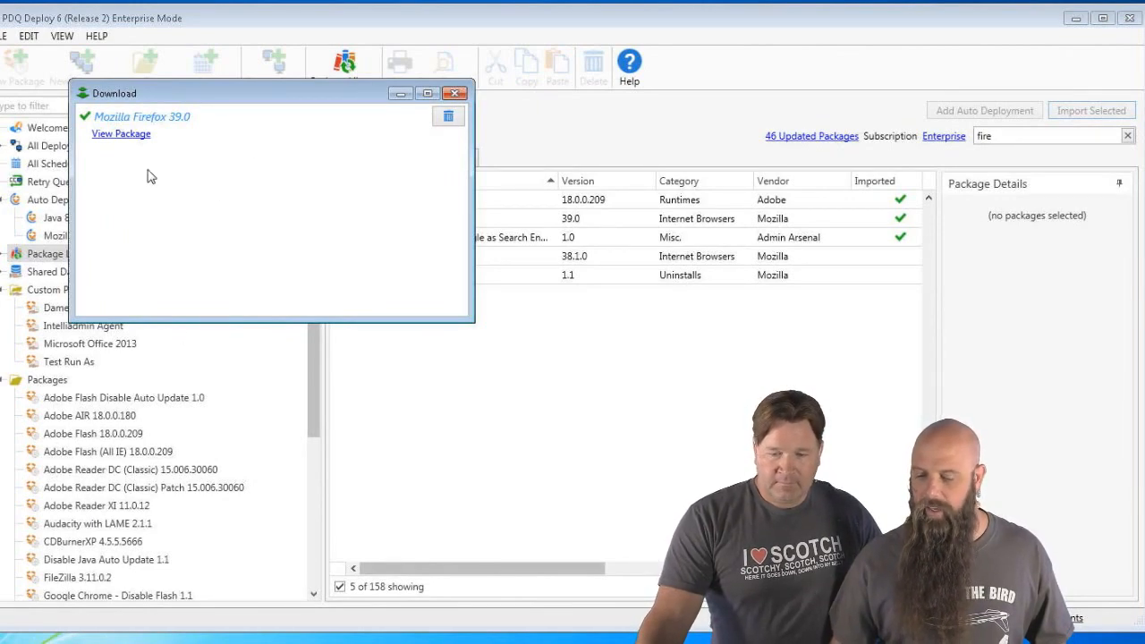
{"action": "left_click", "coordinate": [121, 134]}
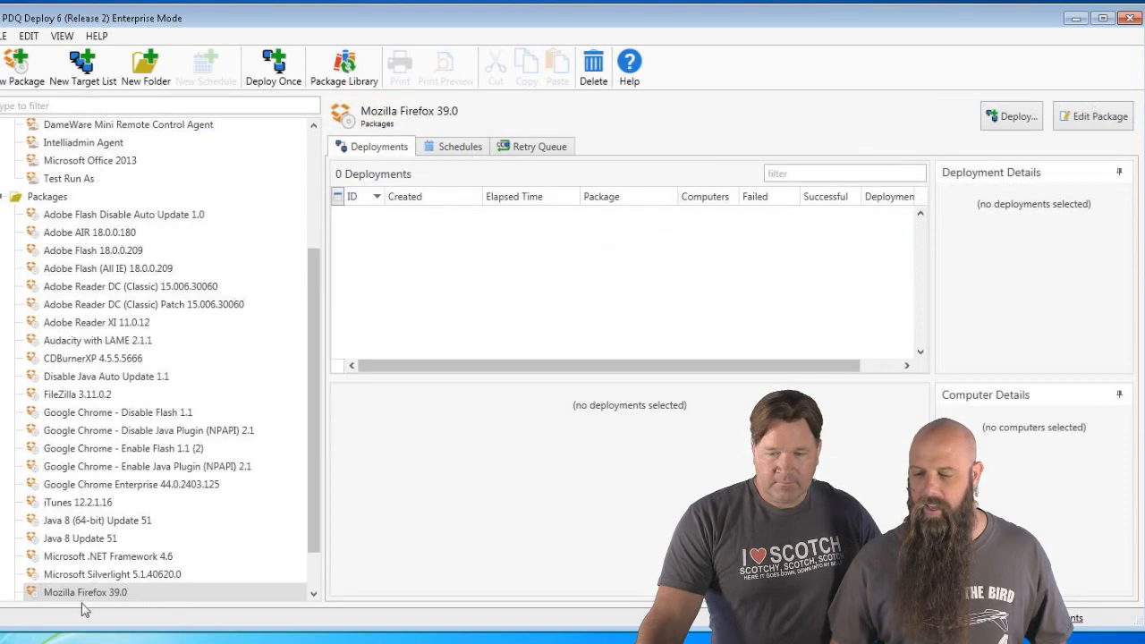
Try disabling both Remove Previous MMS steps in the Mozilla Firefox 39.0 package, and close it without saving.
{"action": "double_click", "coordinate": [85, 596]}
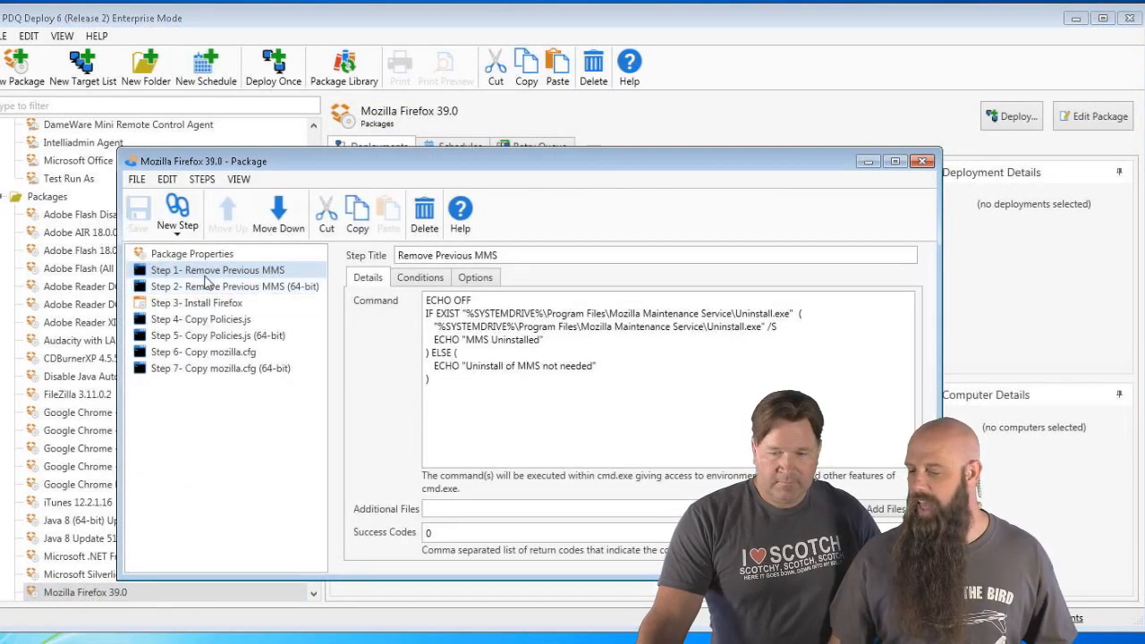
{"action": "right_click", "coordinate": [212, 295]}
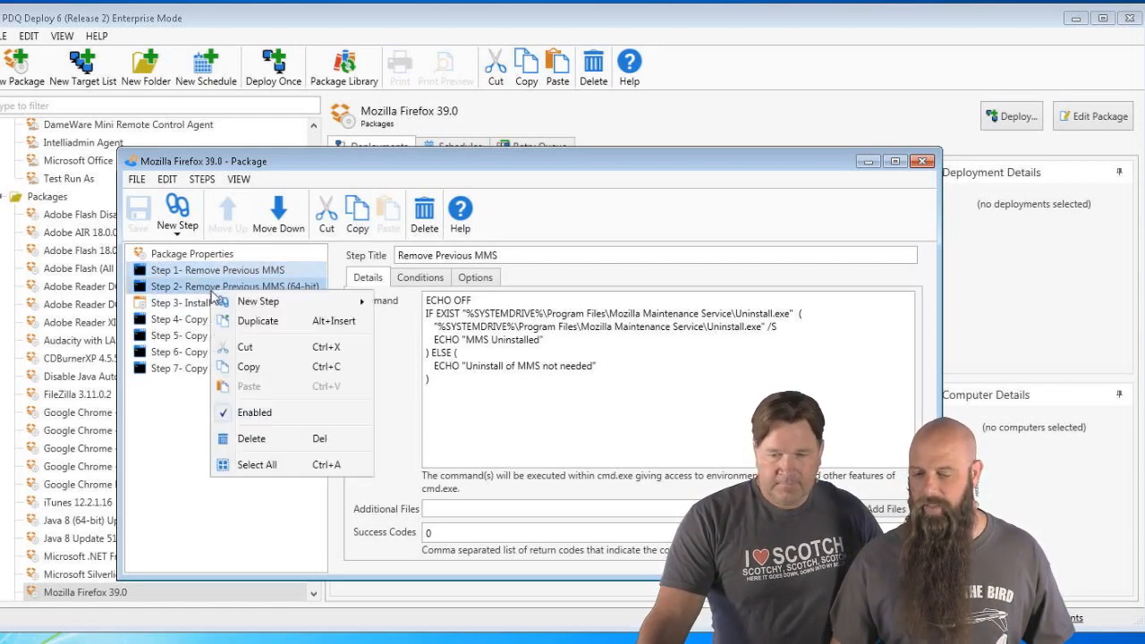
{"action": "left_click", "coordinate": [256, 411]}
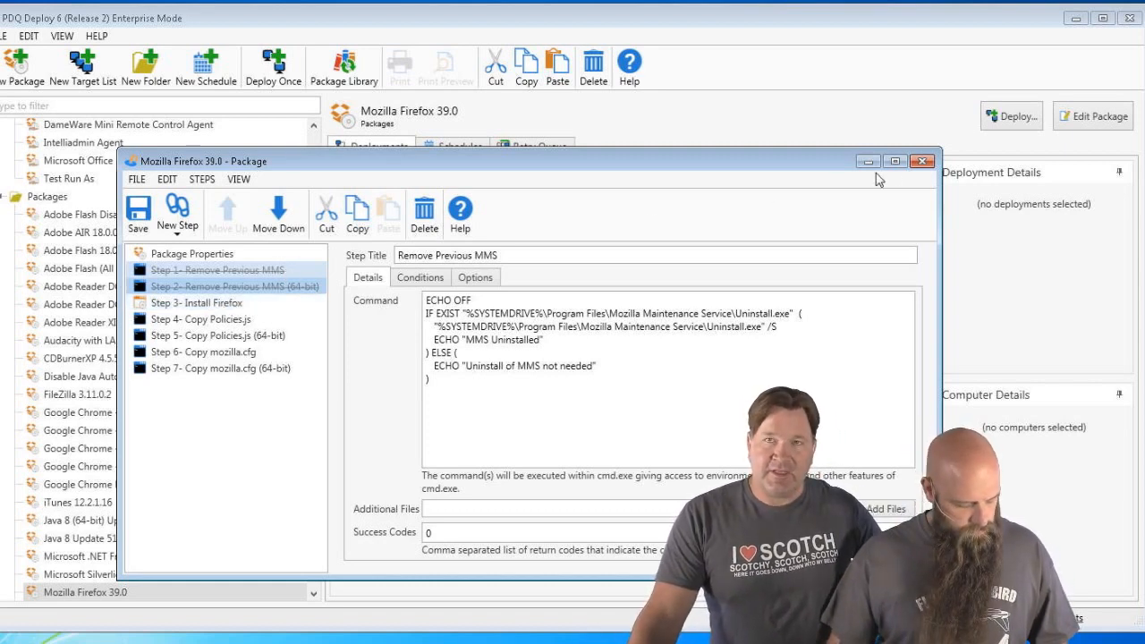
{"action": "left_click", "coordinate": [922, 161]}
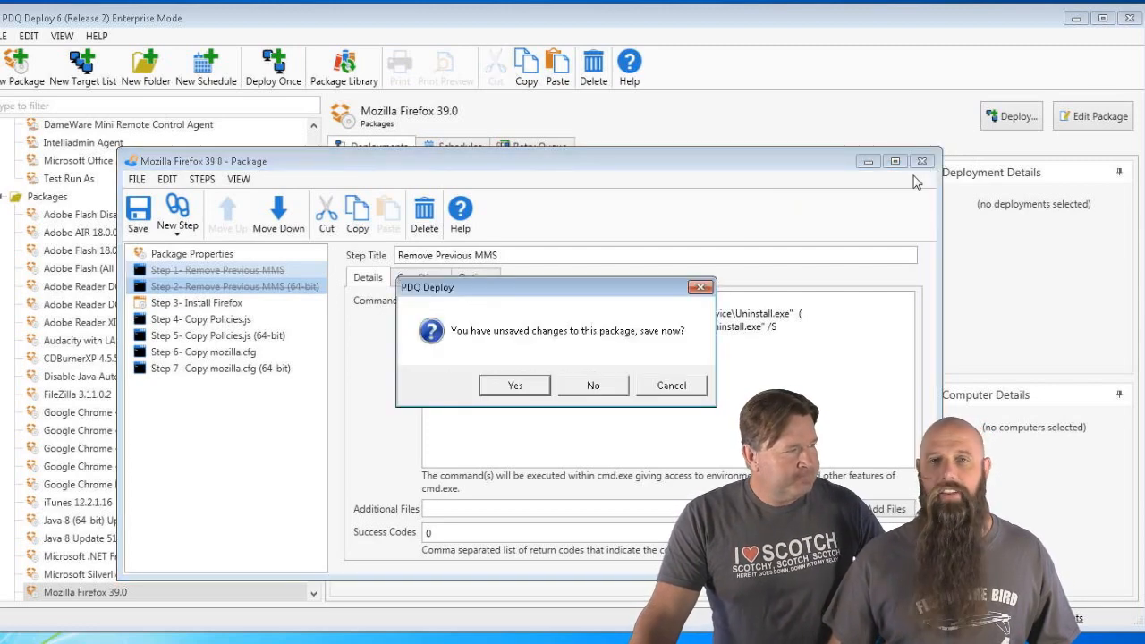
{"action": "left_click", "coordinate": [595, 385]}
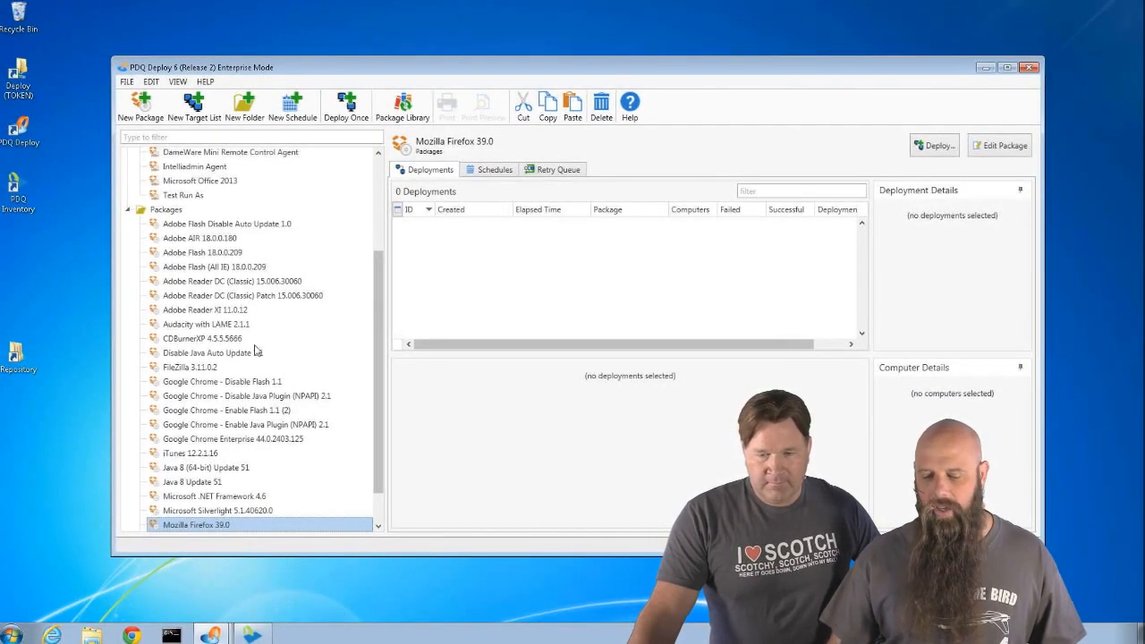
Collapse the Custom Packages folder in the tree and leave the Packages folder expanded.
{"action": "left_click", "coordinate": [128, 210]}
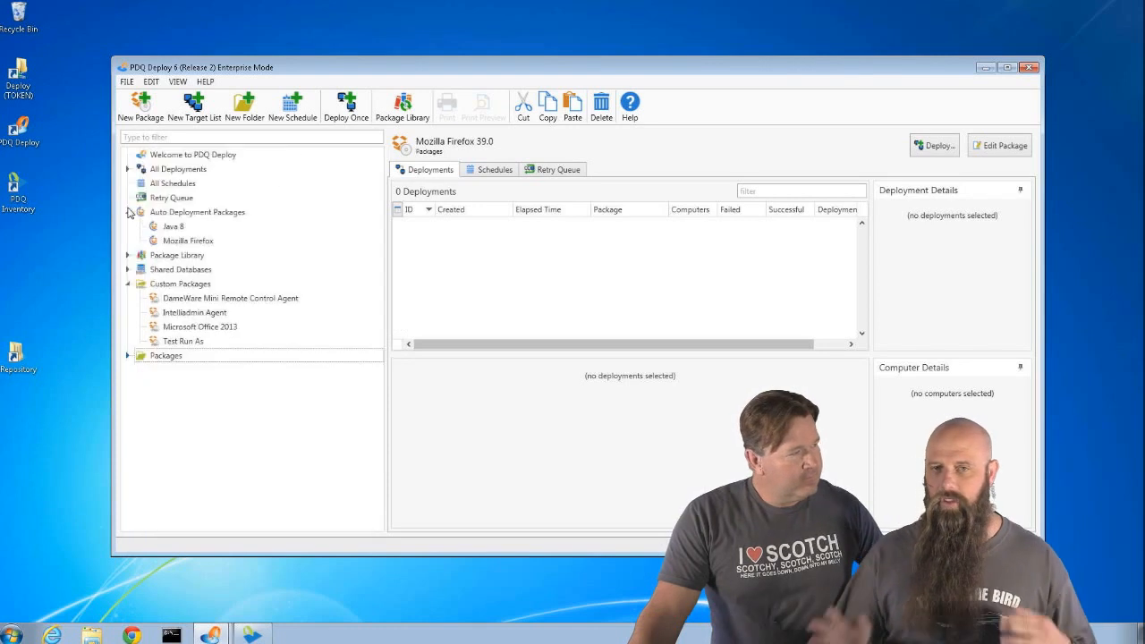
{"action": "left_click", "coordinate": [128, 283]}
{"action": "left_click", "coordinate": [128, 298]}
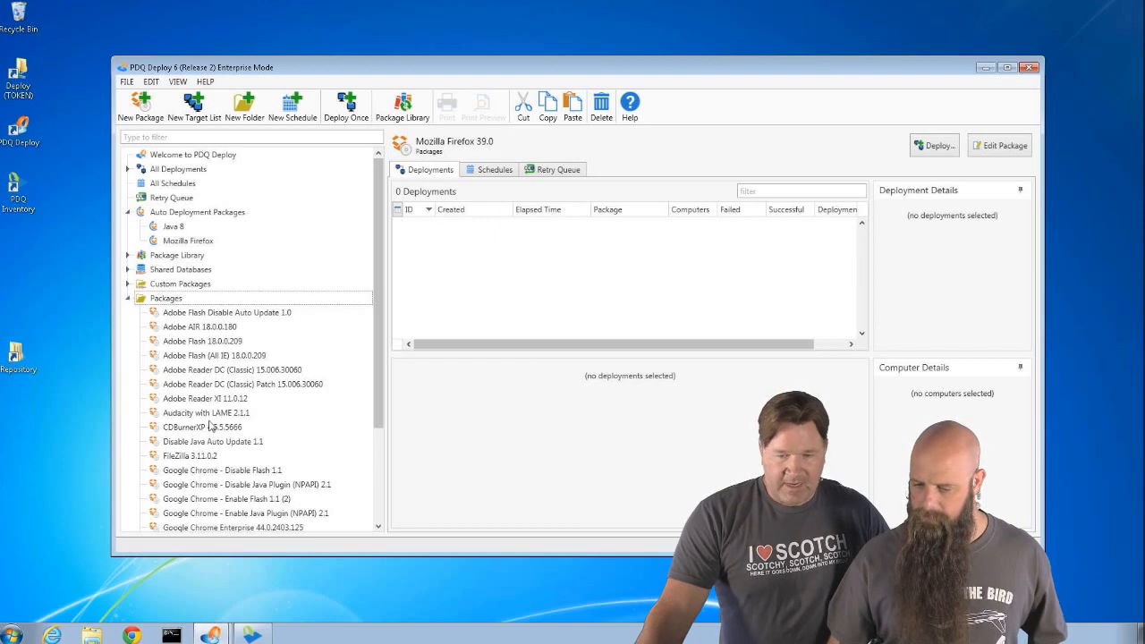
Create a new package that nests the Adobe AIR 18.0.0.180 and Adobe Flash 18.0.0.209 packages.
{"action": "left_click", "coordinate": [192, 328]}
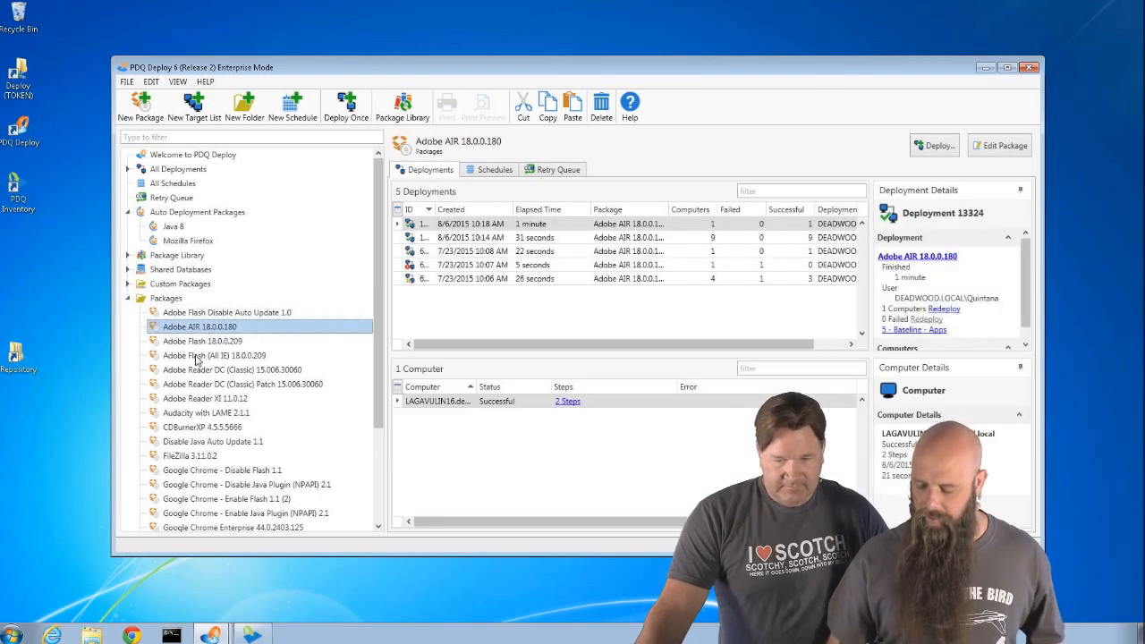
{"action": "scroll", "coordinate": [195, 376], "scroll_direction": "down", "scroll_amount": 1}
{"action": "scroll", "coordinate": [197, 384], "scroll_direction": "down", "scroll_amount": 1}
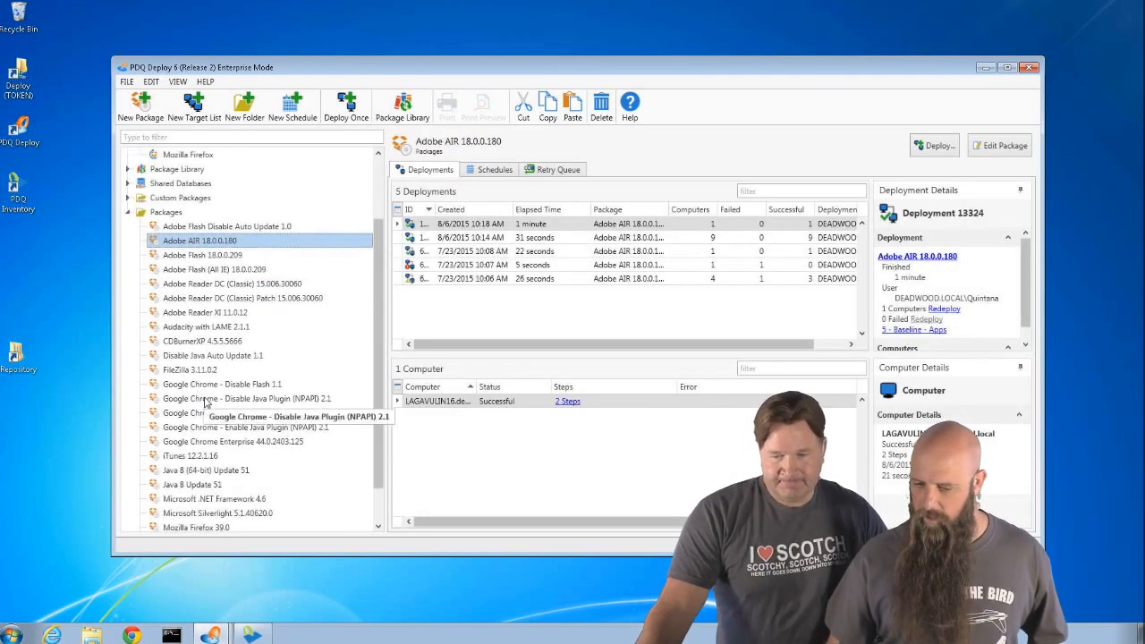
{"action": "scroll", "coordinate": [206, 412], "scroll_direction": "down", "scroll_amount": 1}
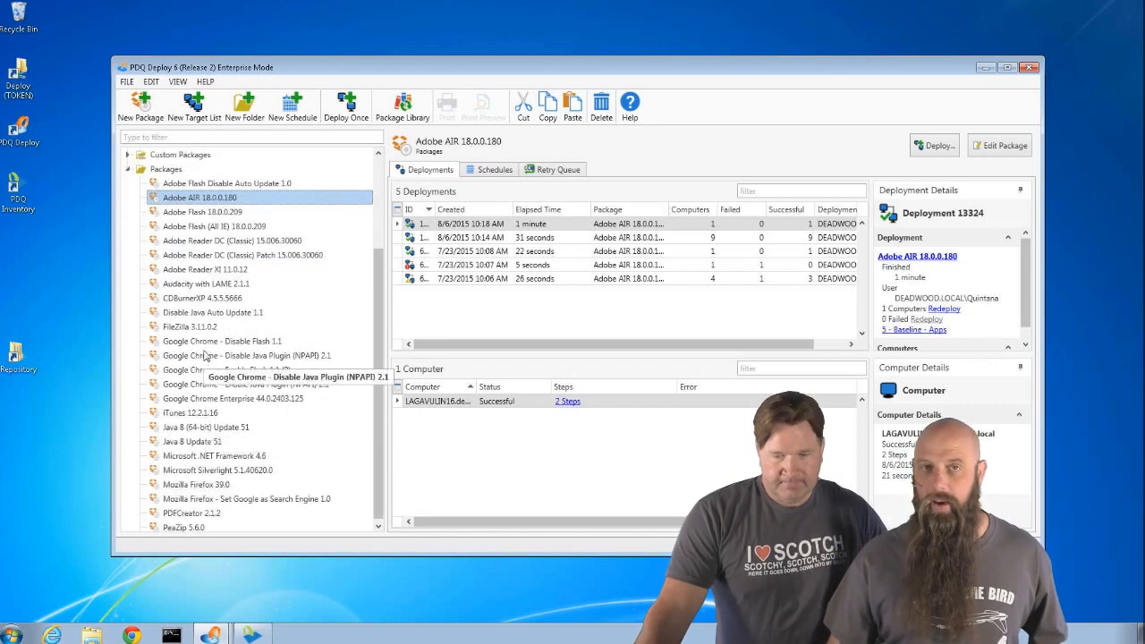
{"action": "left_click", "coordinate": [207, 216], "text": "ctrl"}
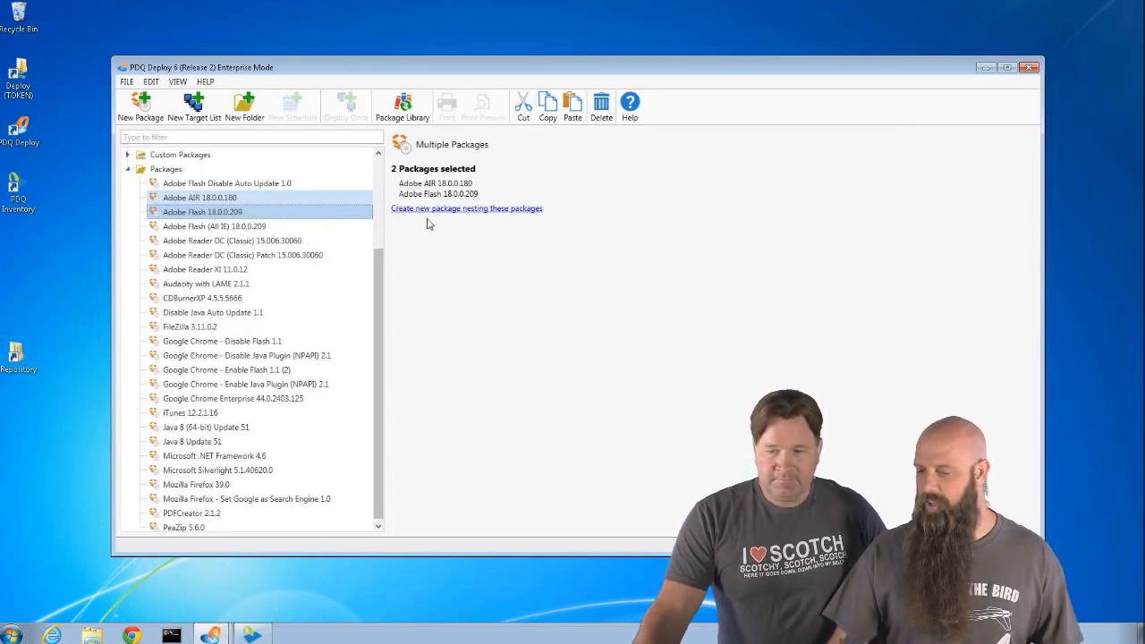
{"action": "left_click", "coordinate": [193, 202]}
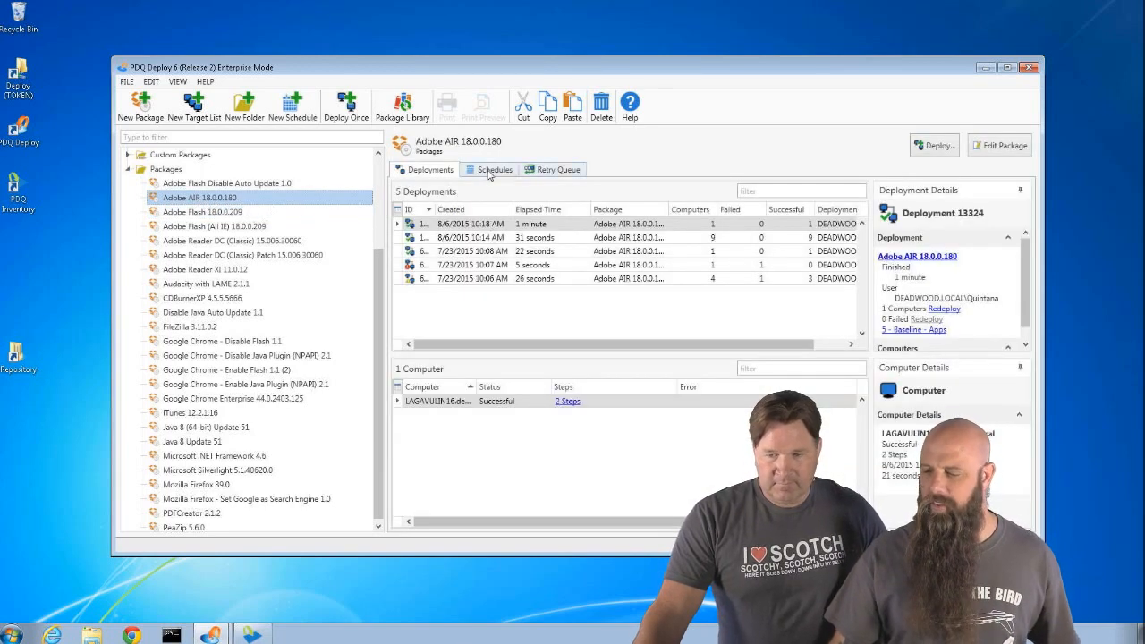
{"action": "left_click", "coordinate": [235, 212], "text": "ctrl"}
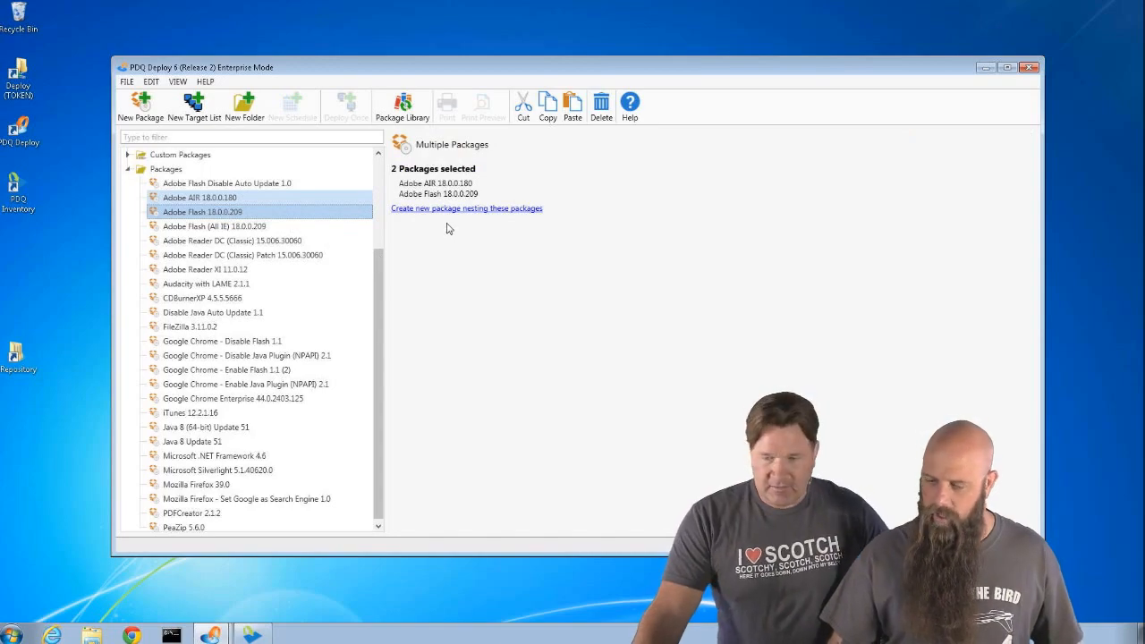
{"action": "left_click", "coordinate": [449, 213]}
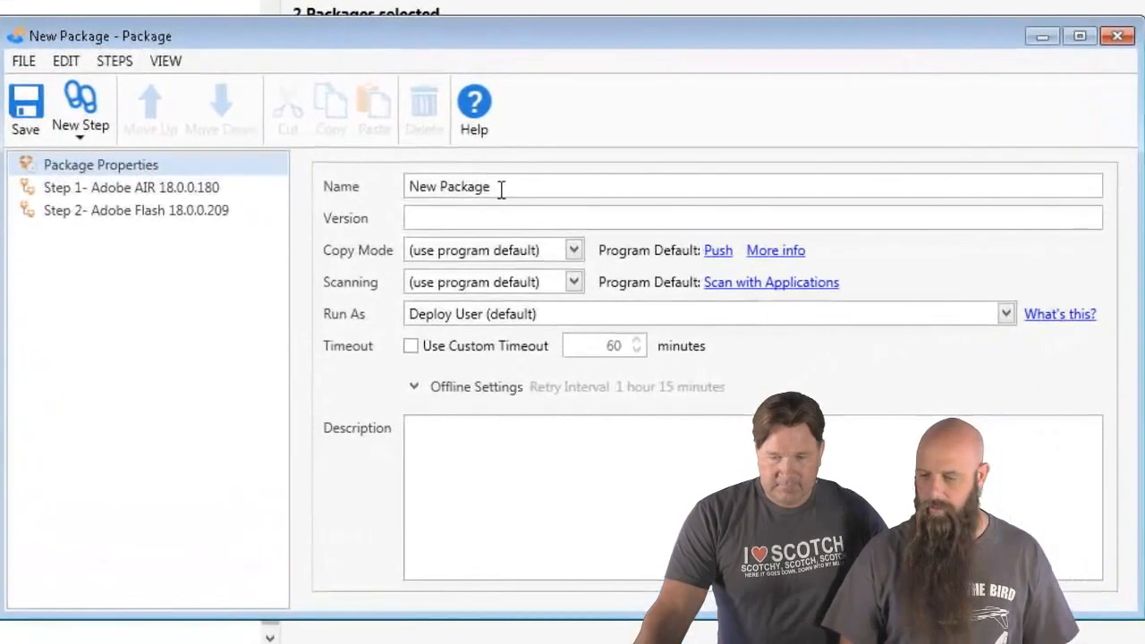
Name the new package "Baseline - One off" and check its nested Adobe AIR step.
{"action": "left_click_drag", "start_coordinate": [501, 190], "coordinate": [360, 211]}
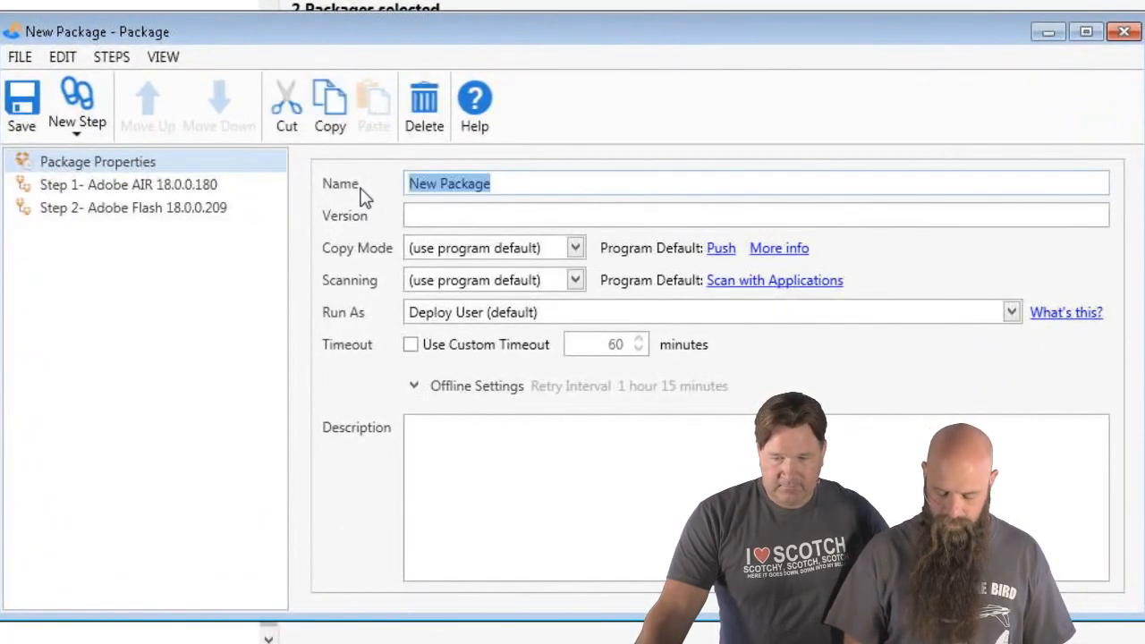
{"action": "type", "text": "Base"}
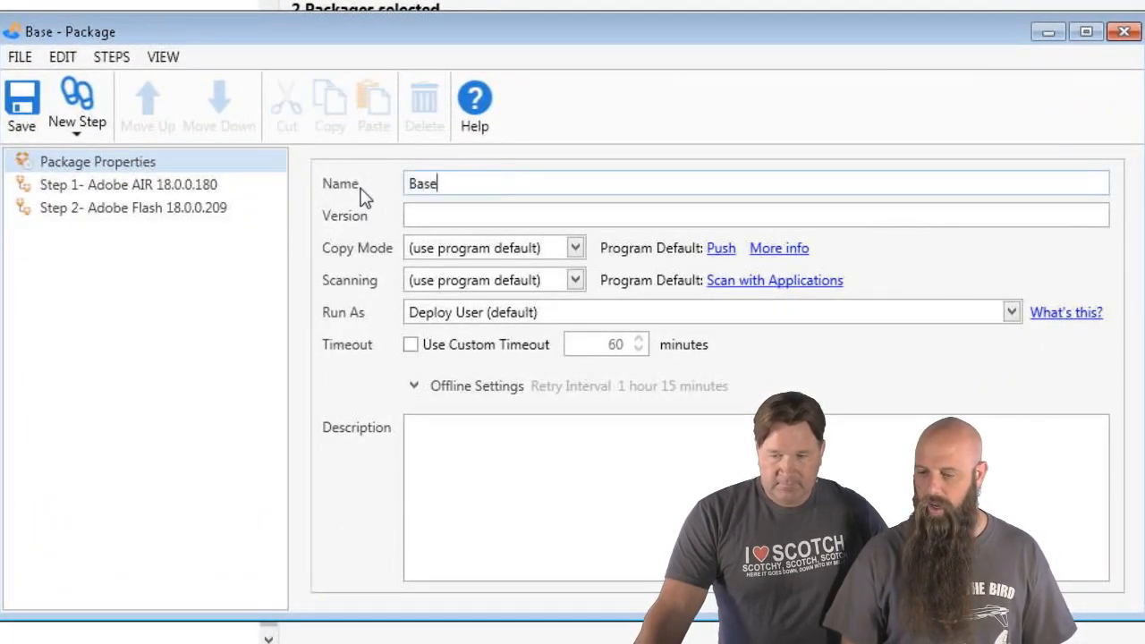
{"action": "type", "text": "line - One off"}
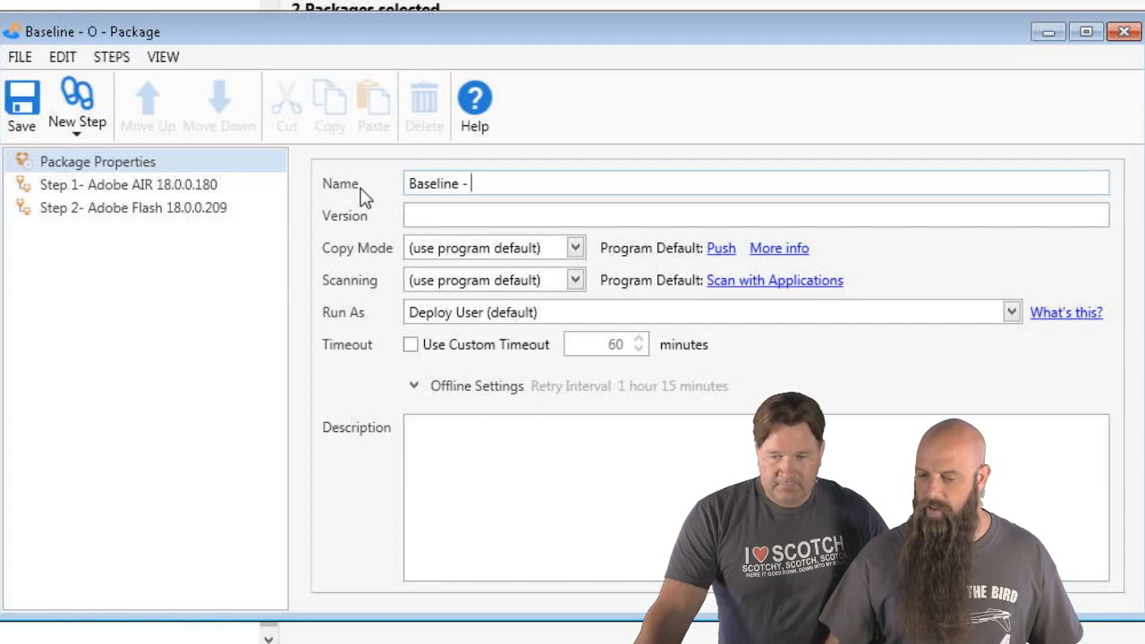
{"action": "left_click", "coordinate": [204, 184]}
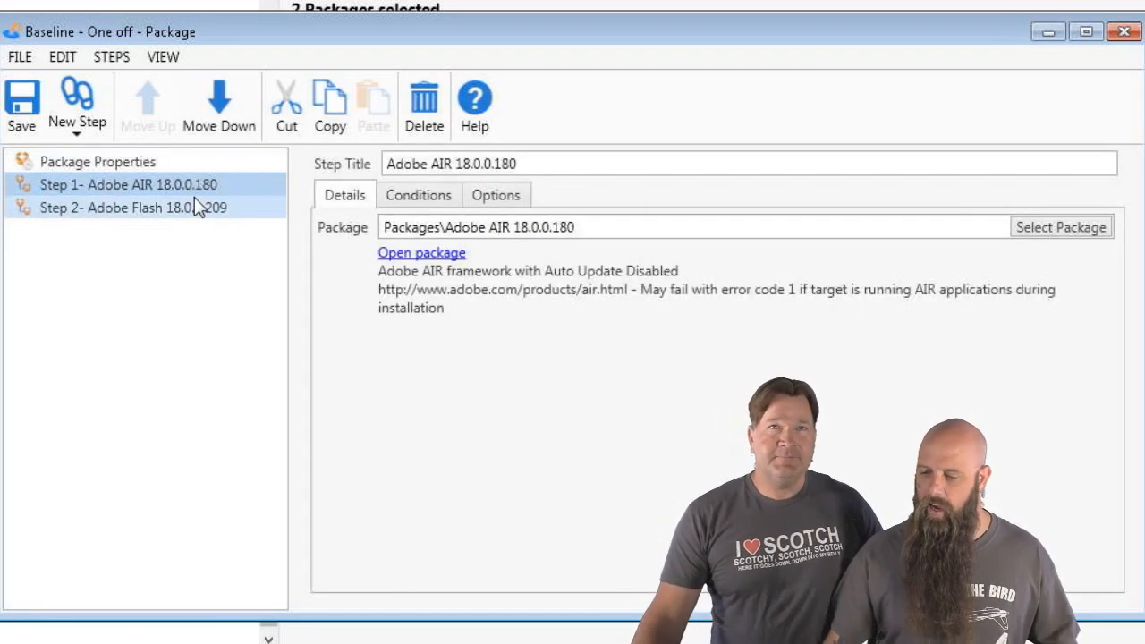
{"action": "left_click", "coordinate": [103, 163]}
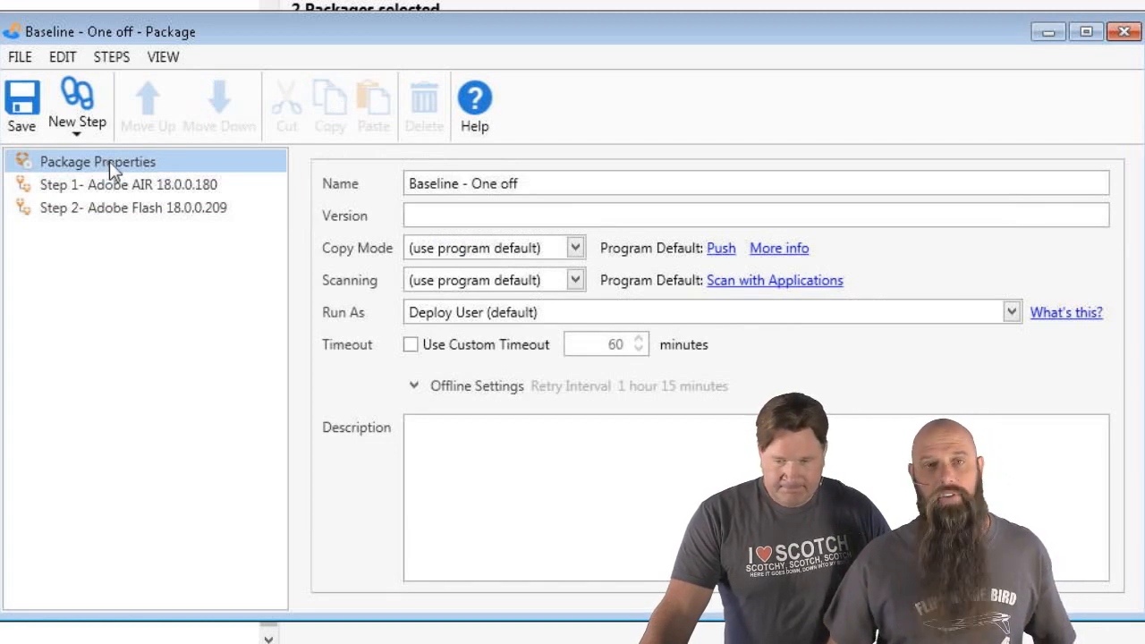
Add a nested package step for Java 8 Update 51 and move it below the Adobe Flash step.
{"action": "left_click", "coordinate": [73, 131]}
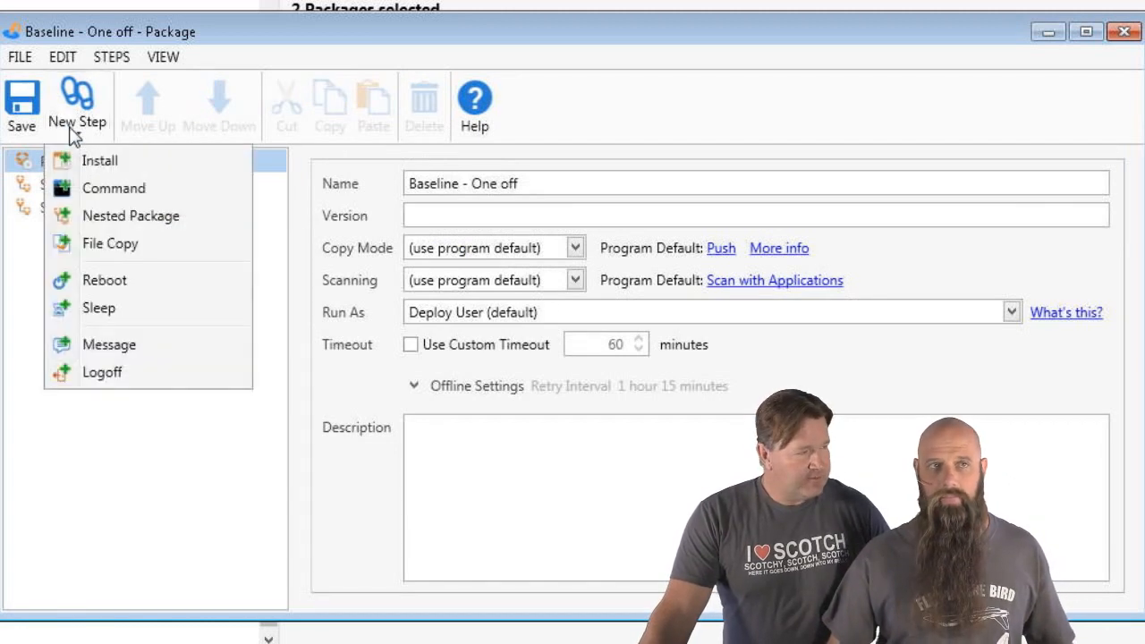
{"action": "left_click", "coordinate": [84, 214]}
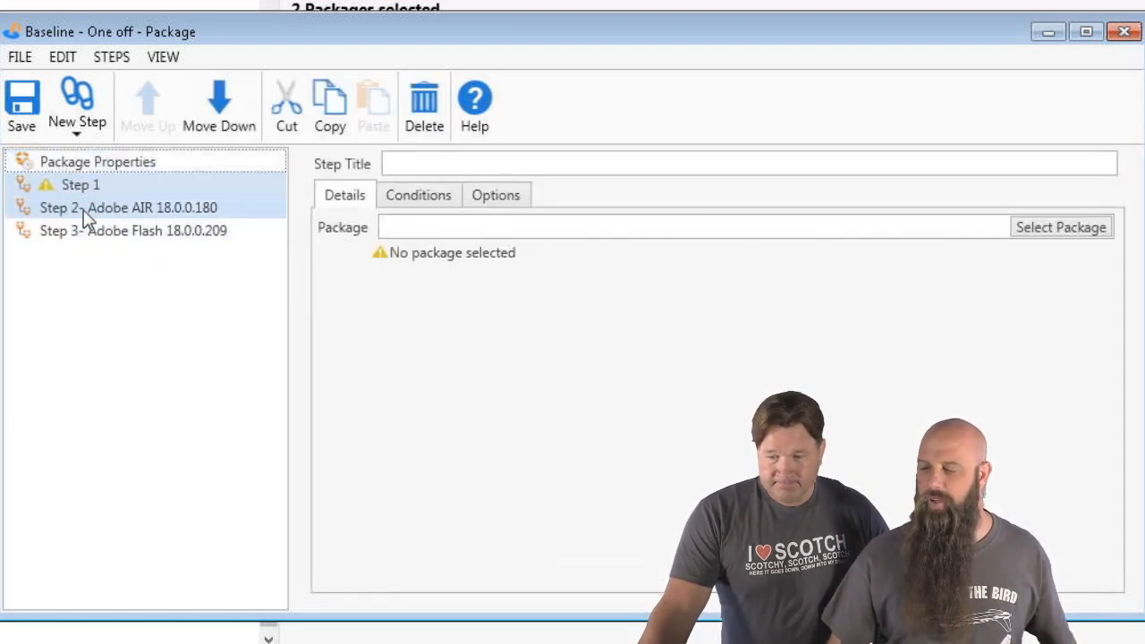
{"action": "left_click", "coordinate": [1080, 231]}
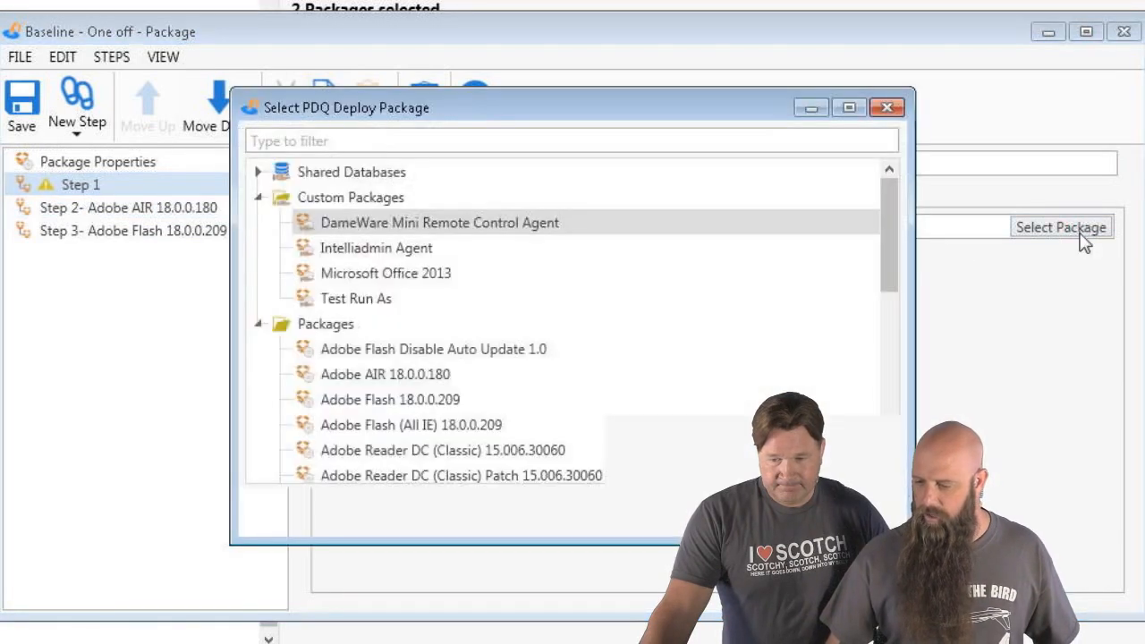
{"action": "scroll", "coordinate": [464, 411], "scroll_direction": "down", "scroll_amount": 1}
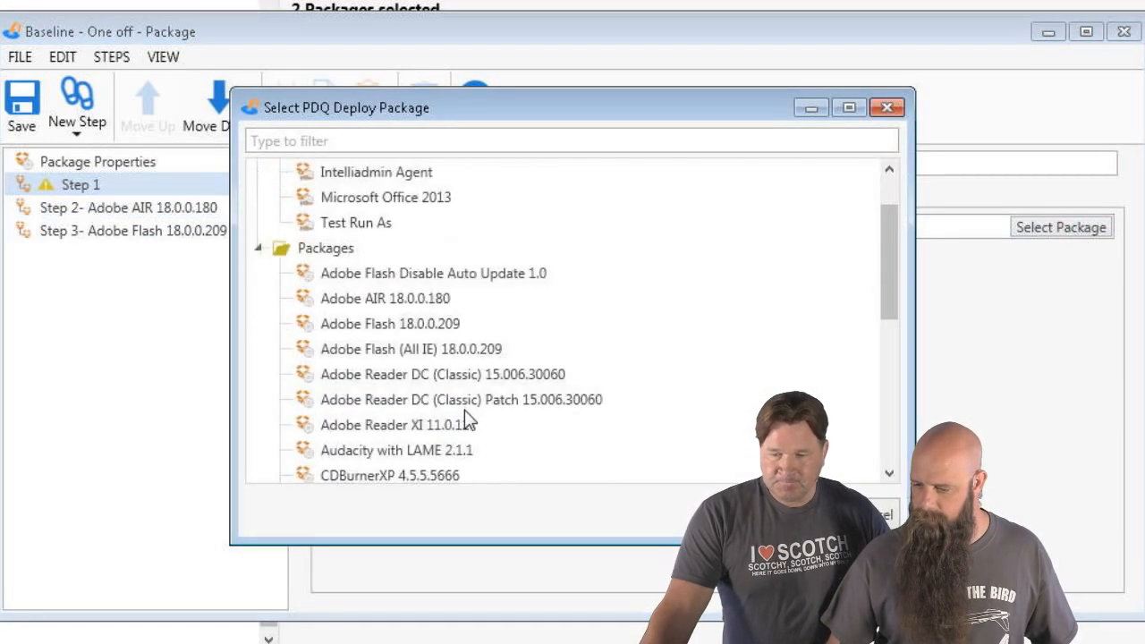
{"action": "scroll", "coordinate": [464, 410], "scroll_direction": "down", "scroll_amount": 1}
{"action": "scroll", "coordinate": [409, 467], "scroll_direction": "down", "scroll_amount": 1}
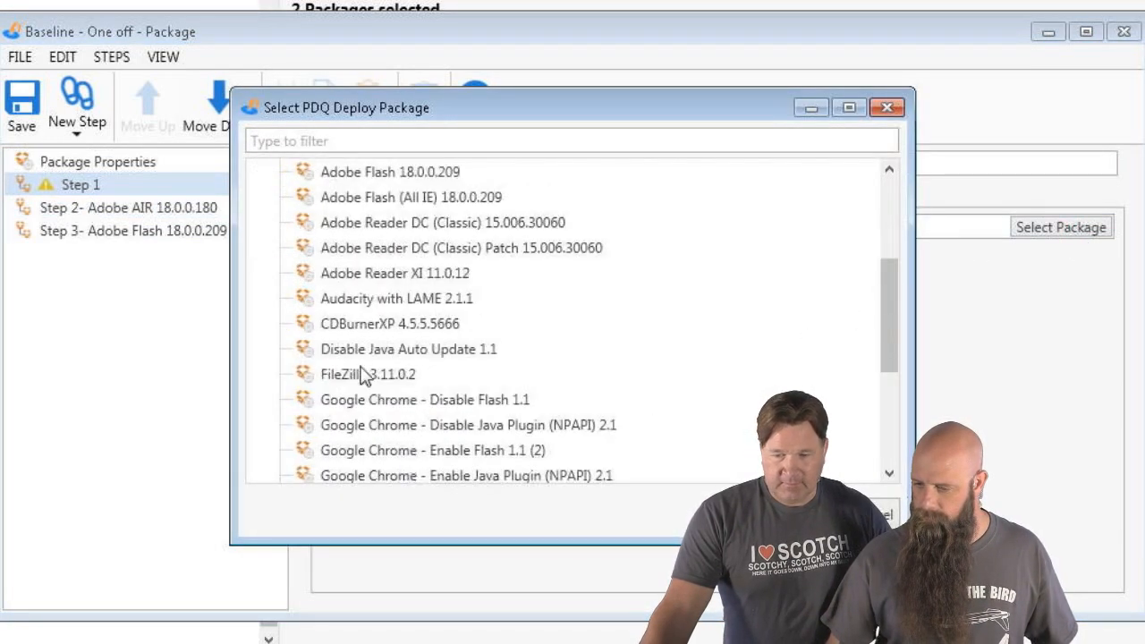
{"action": "scroll", "coordinate": [362, 367], "scroll_direction": "down", "scroll_amount": 3}
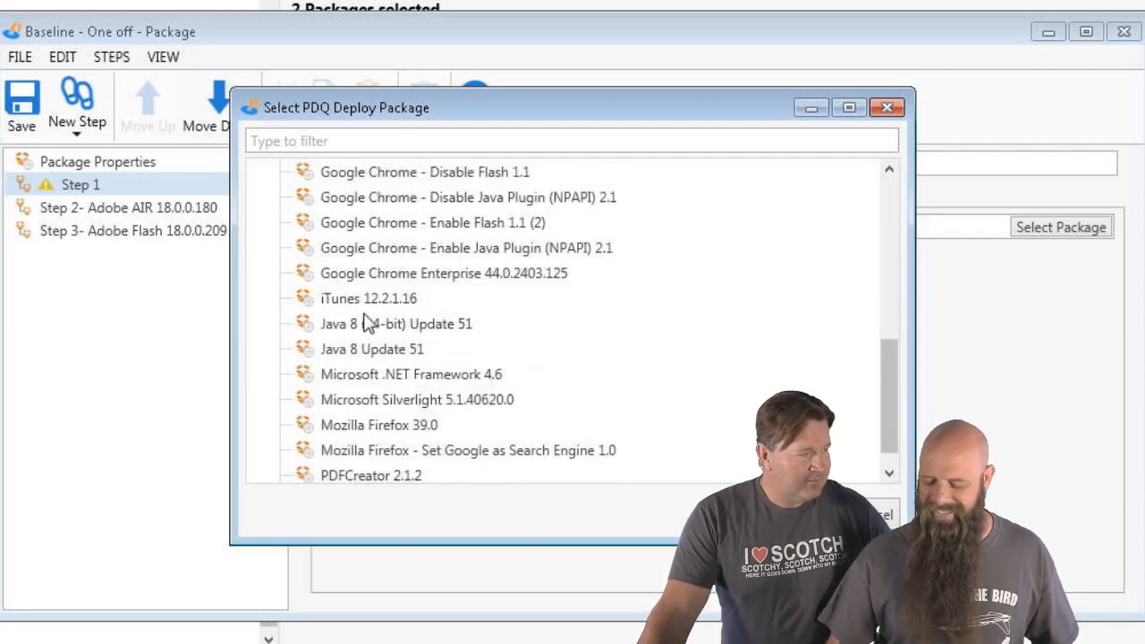
{"action": "double_click", "coordinate": [387, 356]}
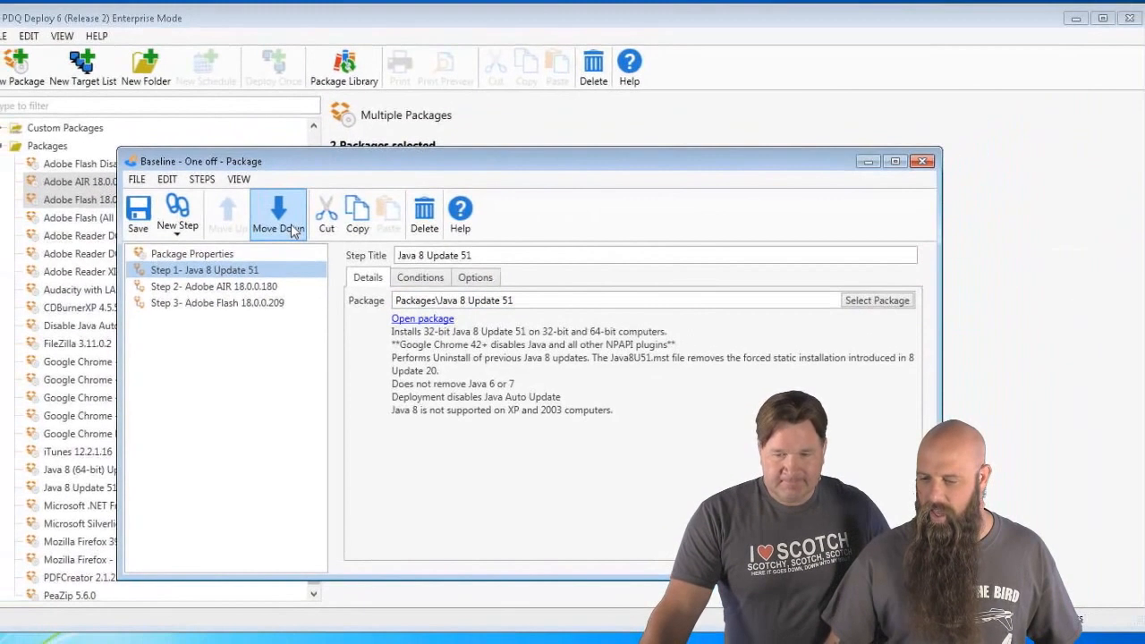
{"action": "left_click", "coordinate": [237, 121]}
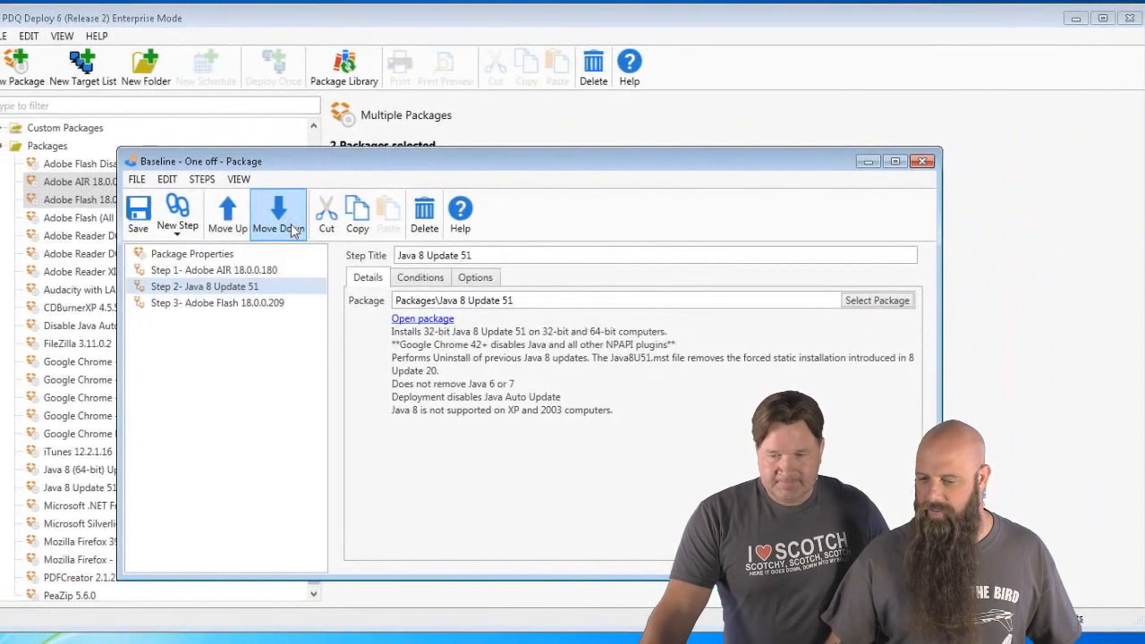
{"action": "left_click", "coordinate": [293, 231]}
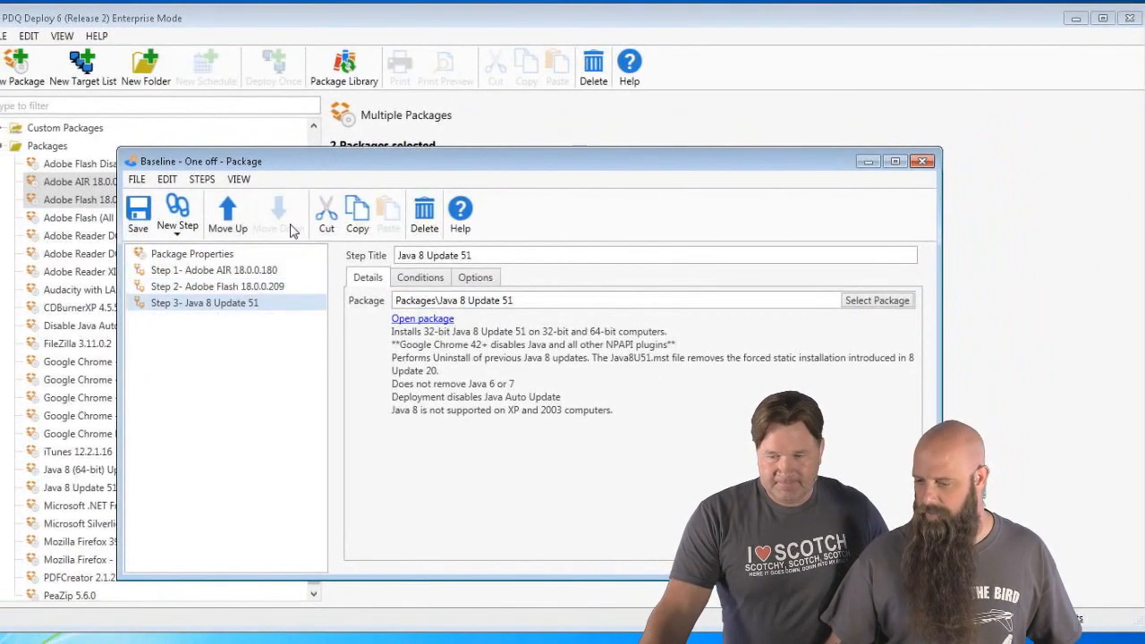
{"action": "left_click", "coordinate": [222, 259]}
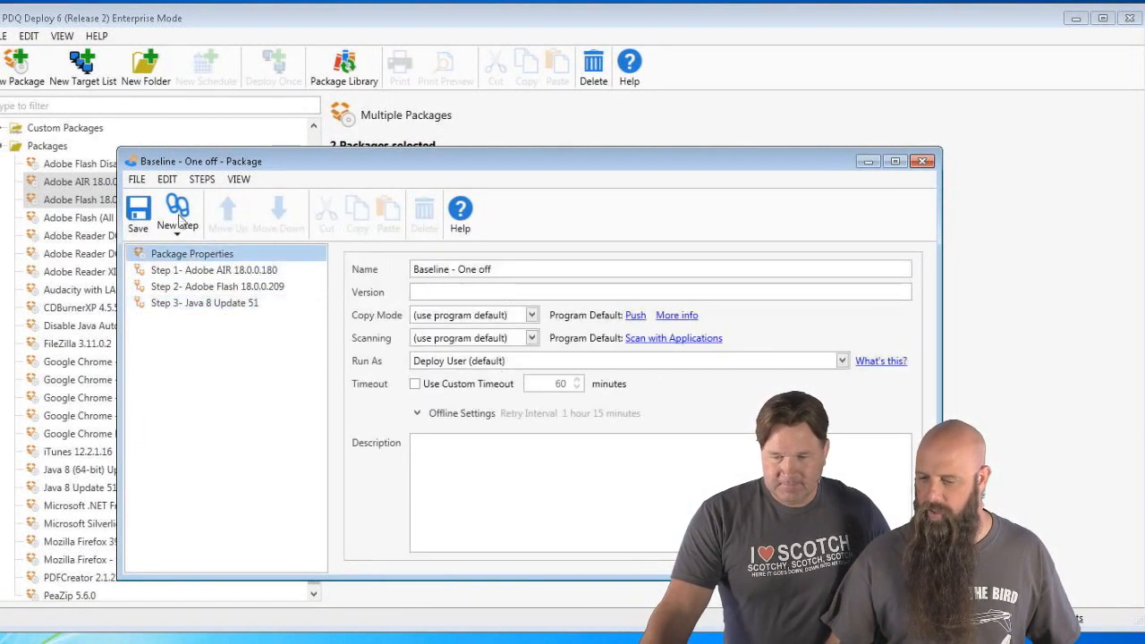
{"action": "left_click", "coordinate": [179, 219]}
{"action": "left_click", "coordinate": [189, 496]}
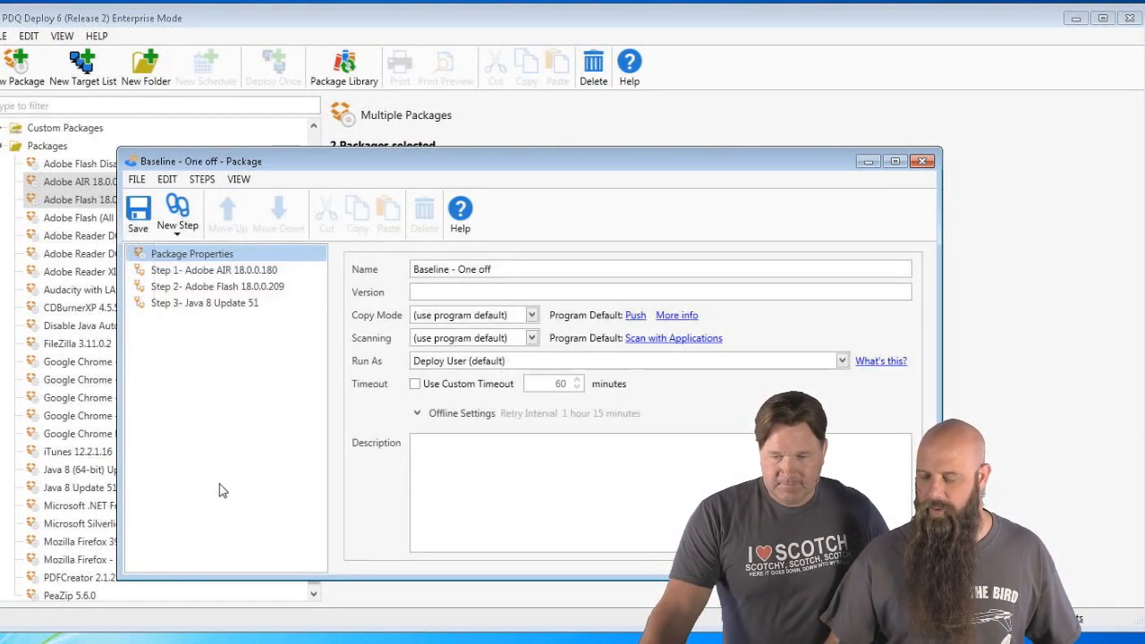
Insert a nested package step for Mozilla Firefox 39.0 directly after the Adobe Flash 18.0.0.209 step.
{"action": "left_click", "coordinate": [191, 288]}
{"action": "left_click", "coordinate": [178, 215]}
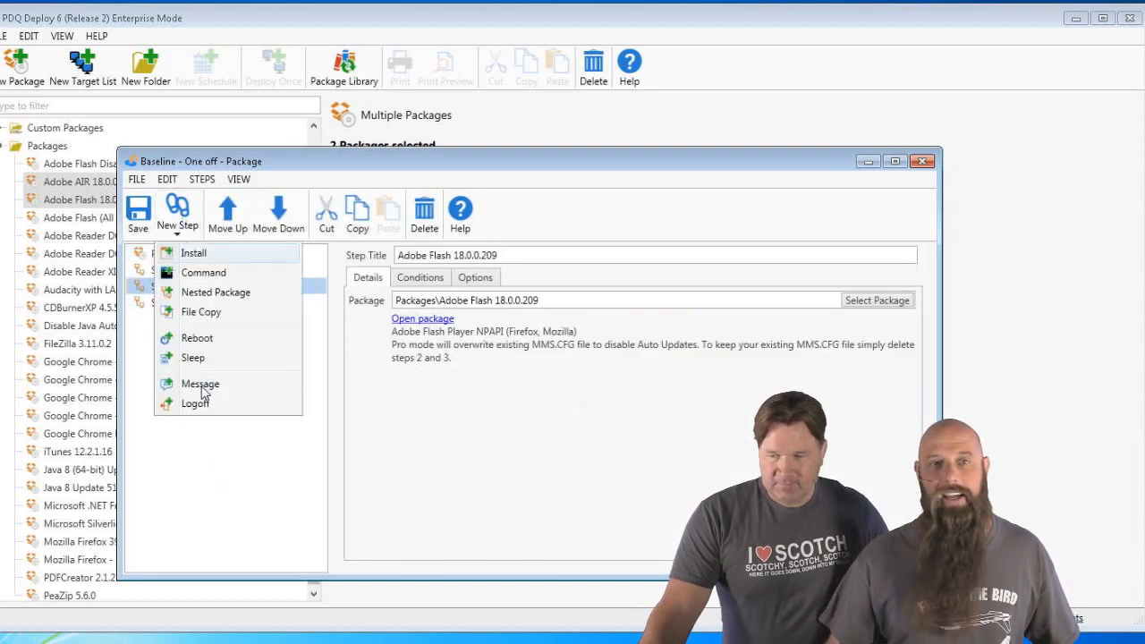
{"action": "left_click", "coordinate": [213, 292]}
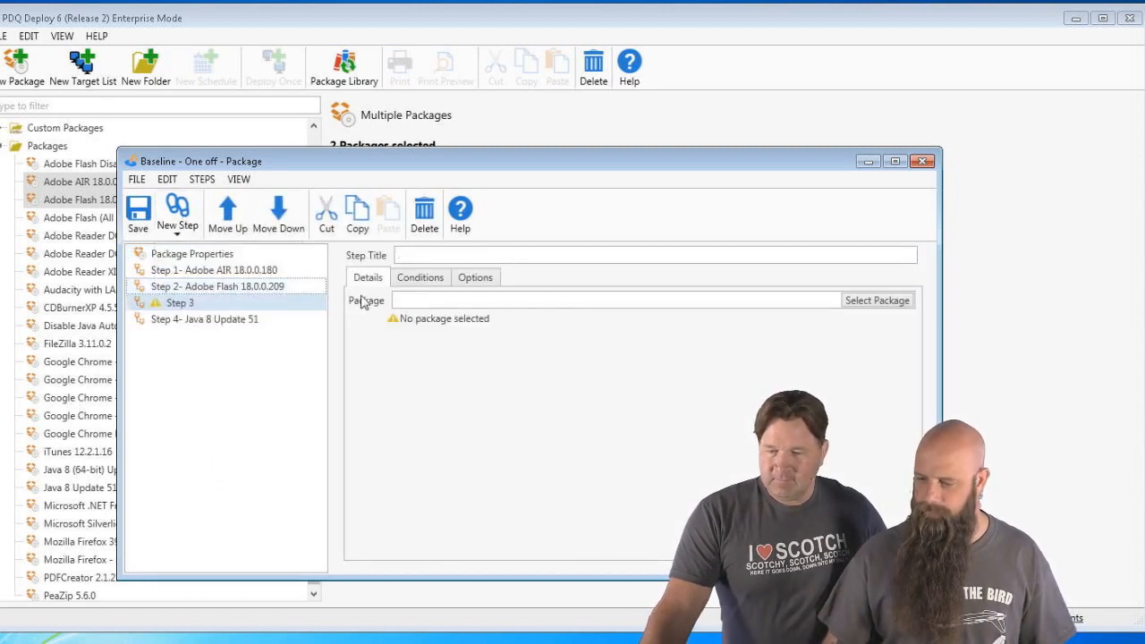
{"action": "left_click", "coordinate": [873, 300]}
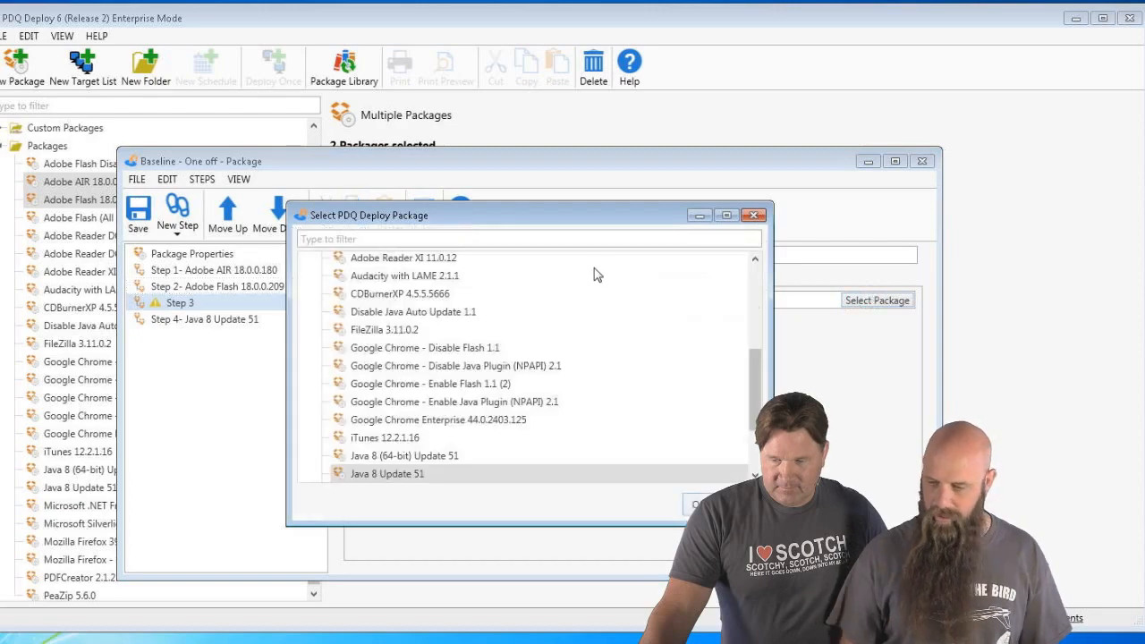
{"action": "left_click", "coordinate": [464, 238]}
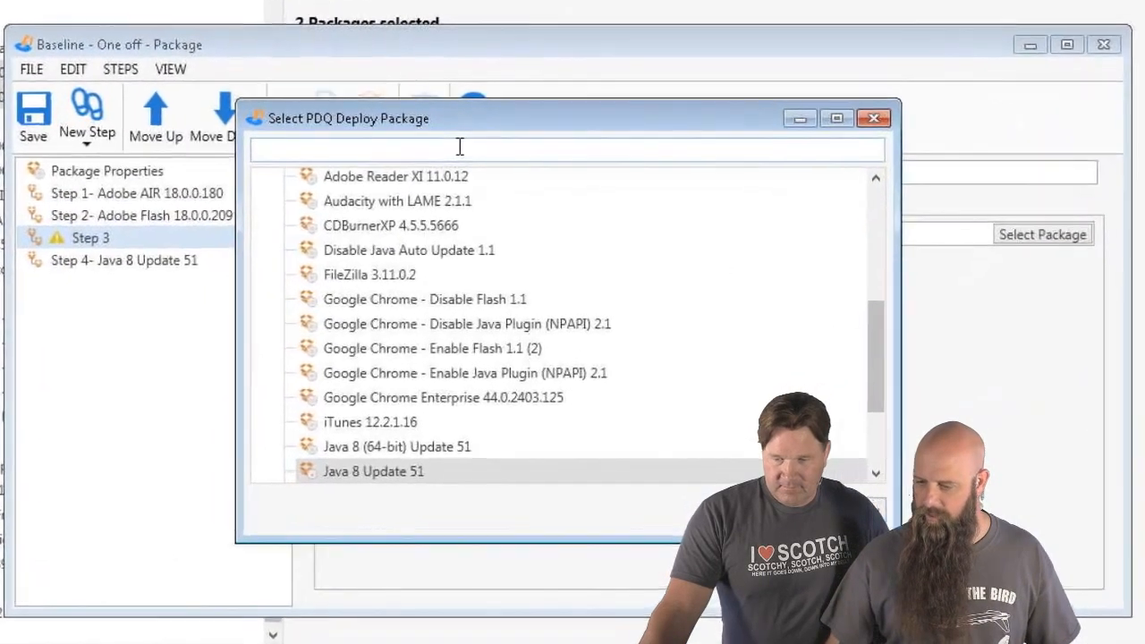
{"action": "type", "text": "fire"}
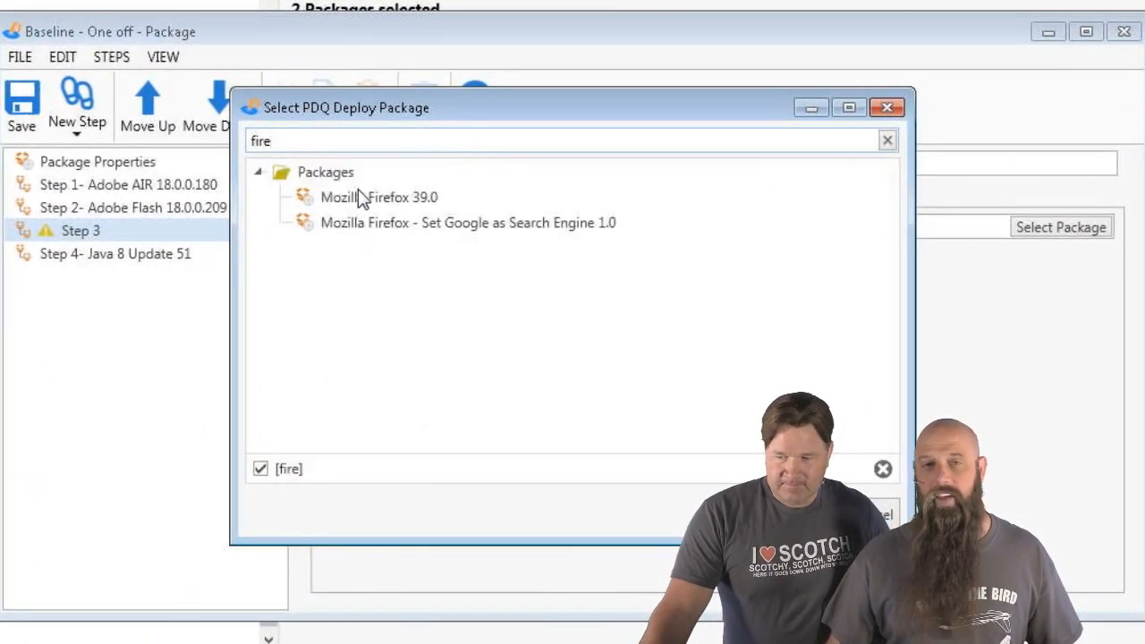
{"action": "double_click", "coordinate": [358, 191]}
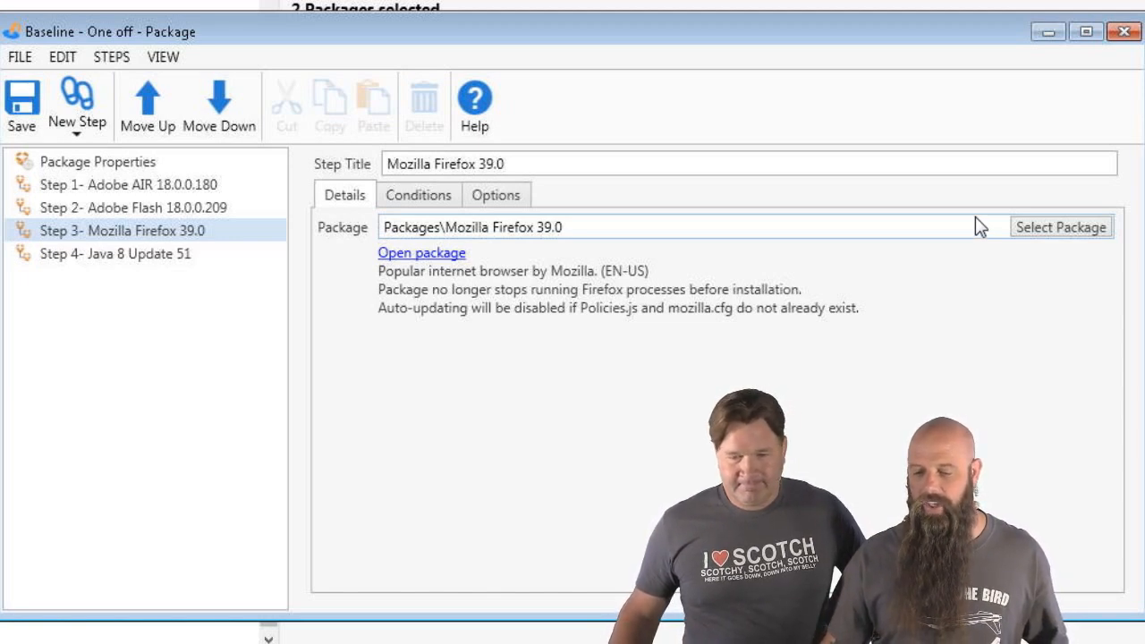
Nest Mozilla Firefox - Set Google as Search Engine 1.0 after the Mozilla Firefox 39.0 step, and save and close the package.
{"action": "left_click", "coordinate": [90, 132]}
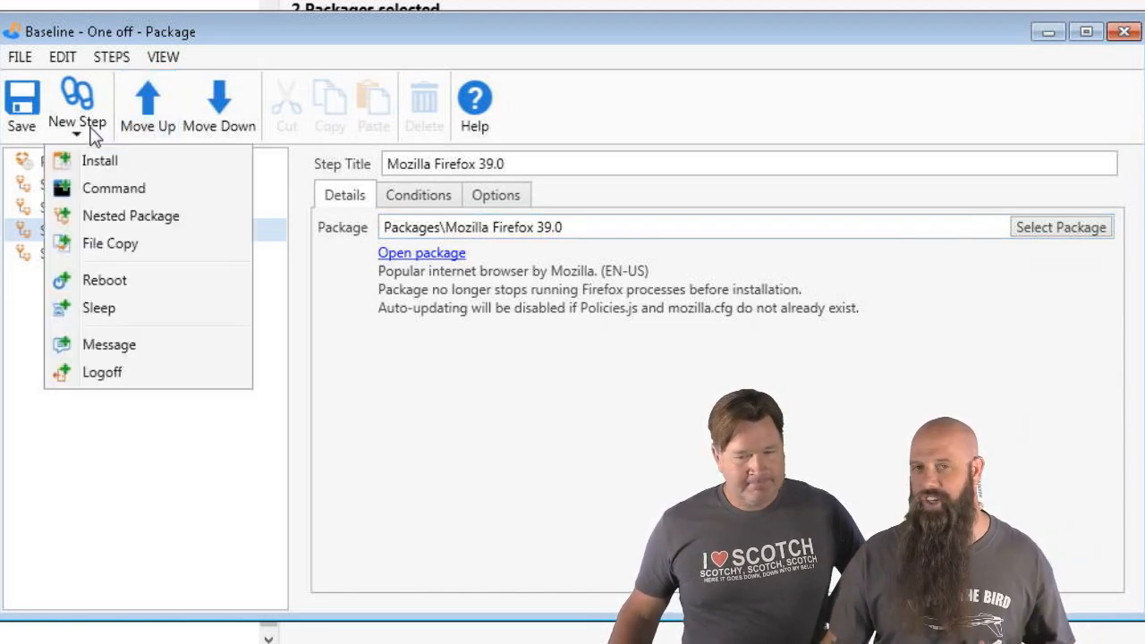
{"action": "left_click", "coordinate": [111, 216]}
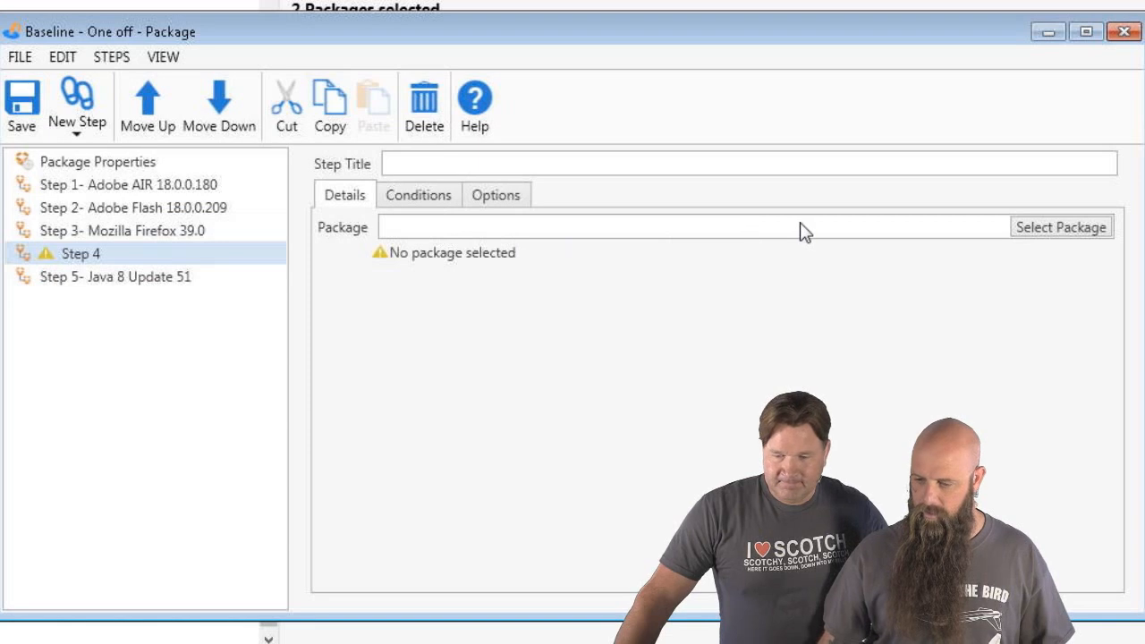
{"action": "left_click", "coordinate": [1069, 234]}
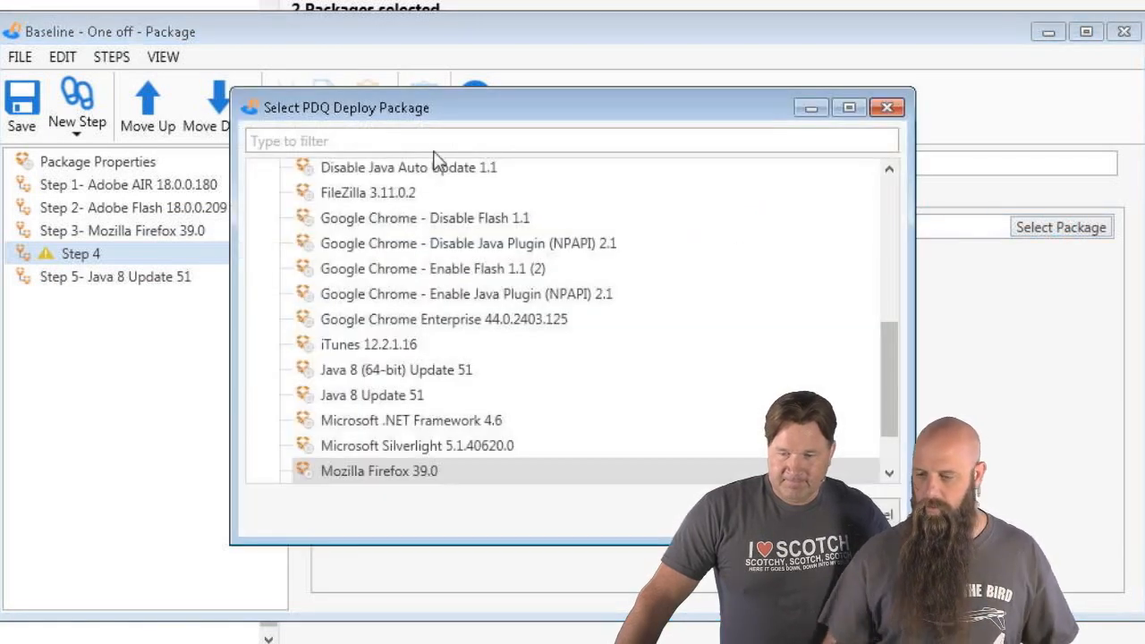
{"action": "type", "text": "fire"}
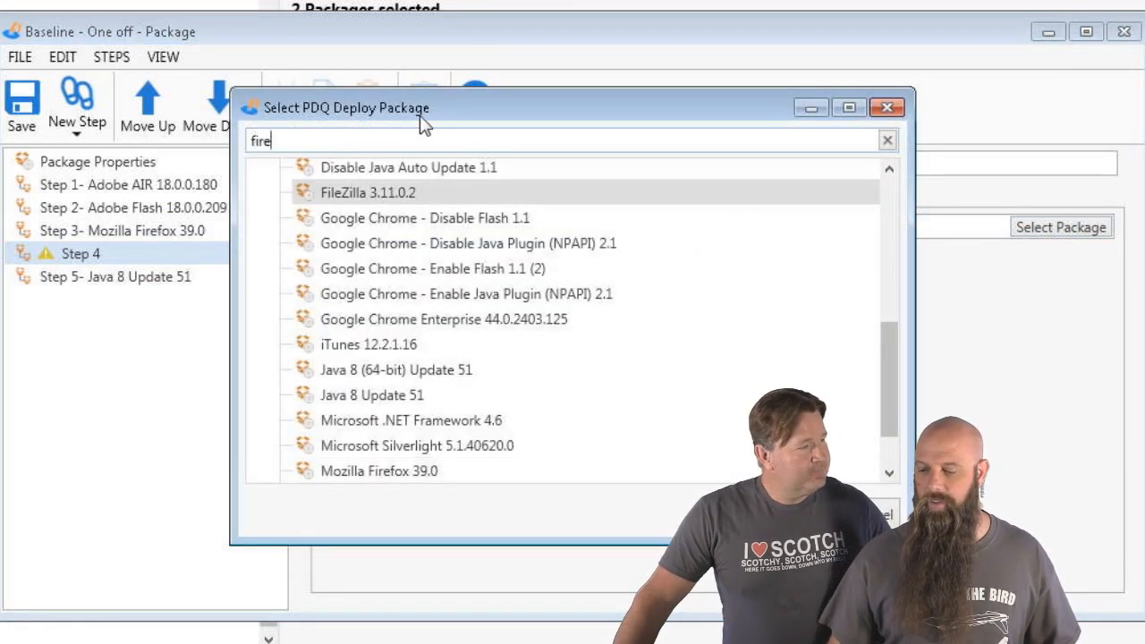
{"action": "left_click", "coordinate": [390, 223]}
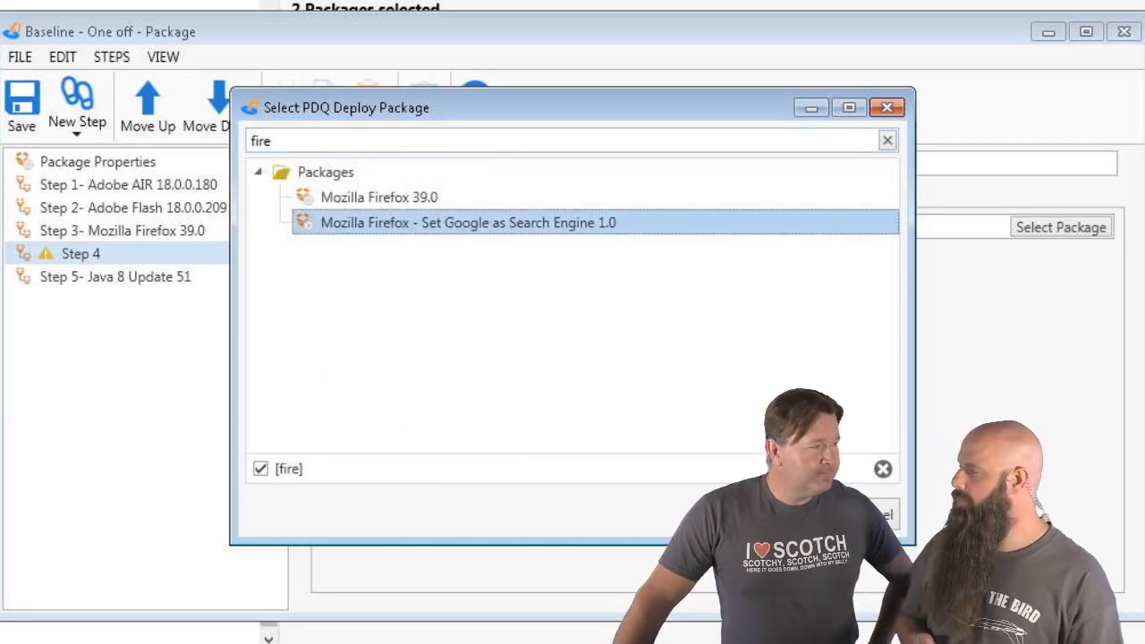
{"action": "key", "text": "Return"}
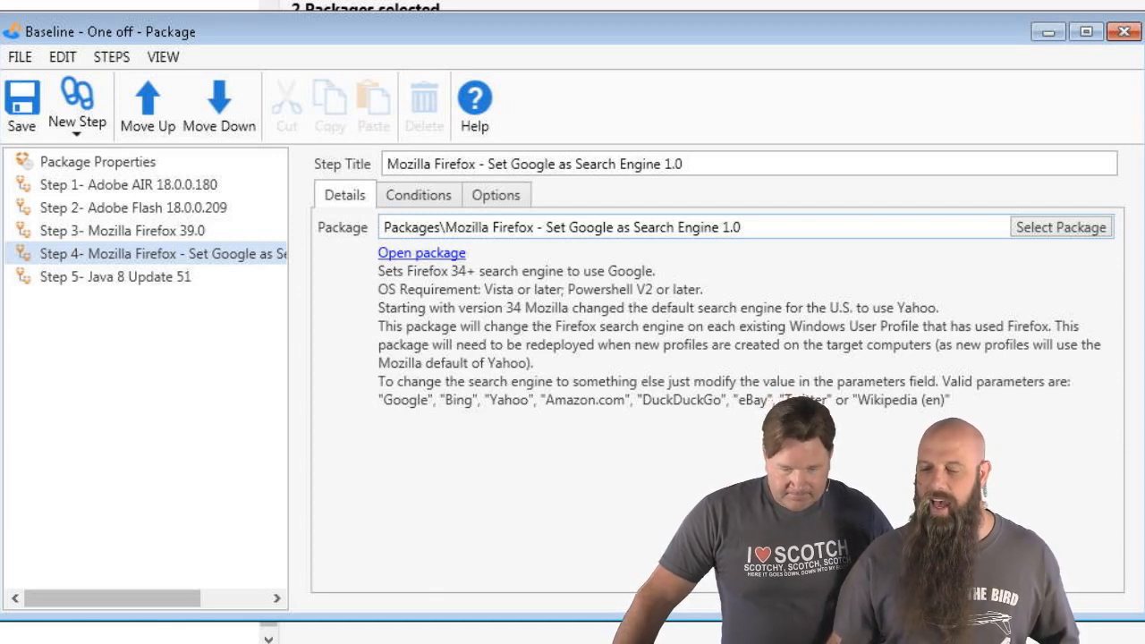
{"action": "left_click", "coordinate": [21, 106]}
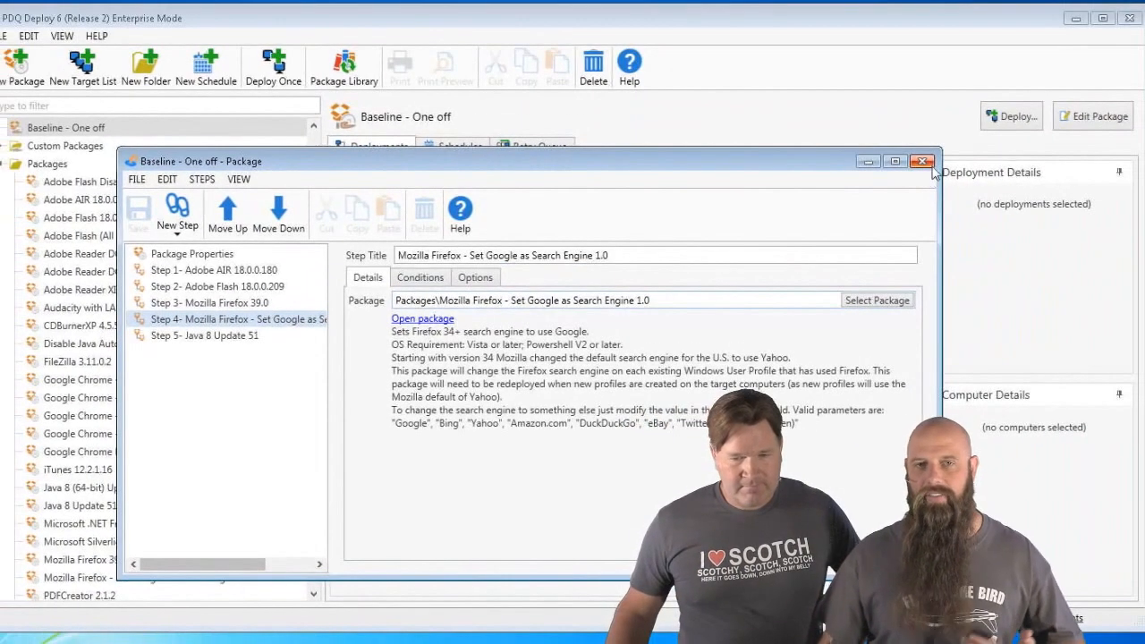
{"action": "left_click", "coordinate": [924, 162]}
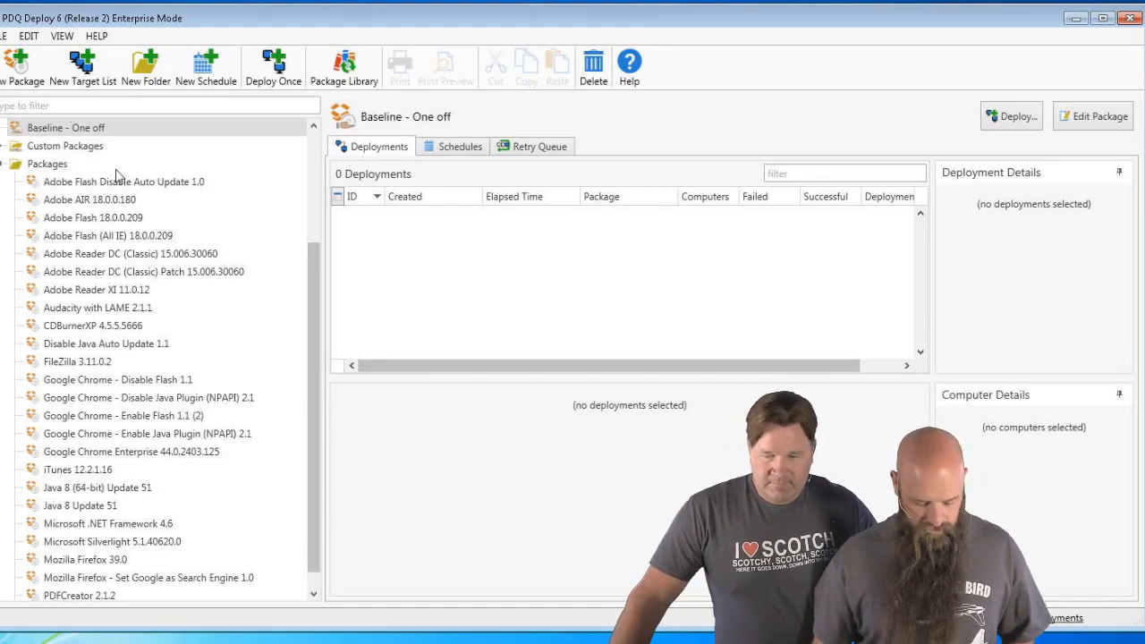
Deploy the Baseline - One off package once to the computer puddy.
{"action": "left_click", "coordinate": [38, 136]}
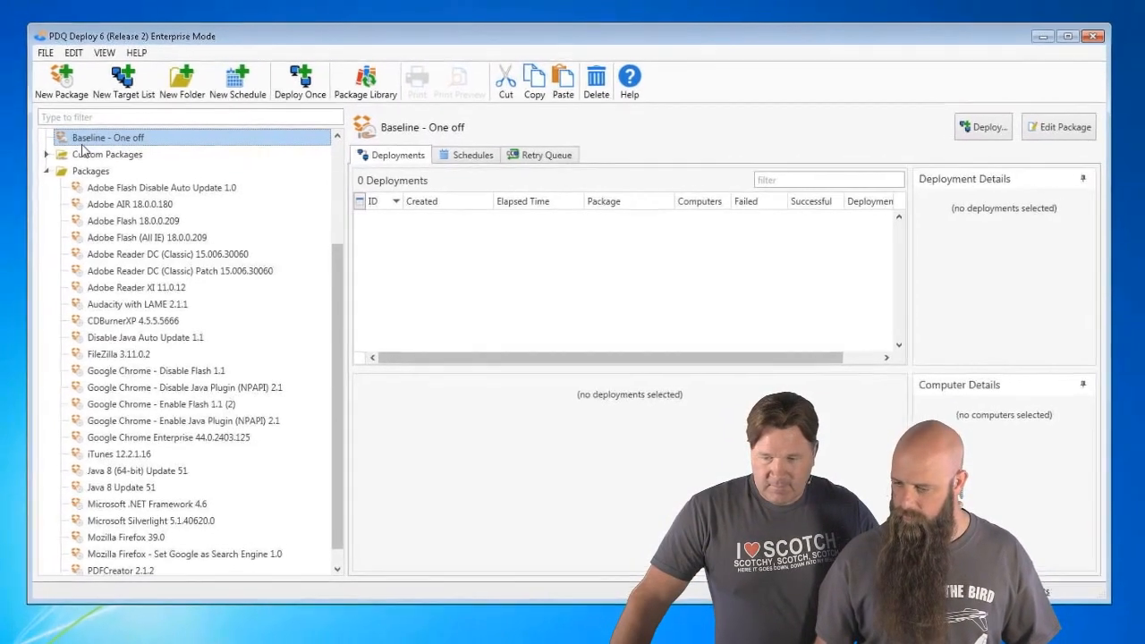
{"action": "key", "text": "ctrl+d"}
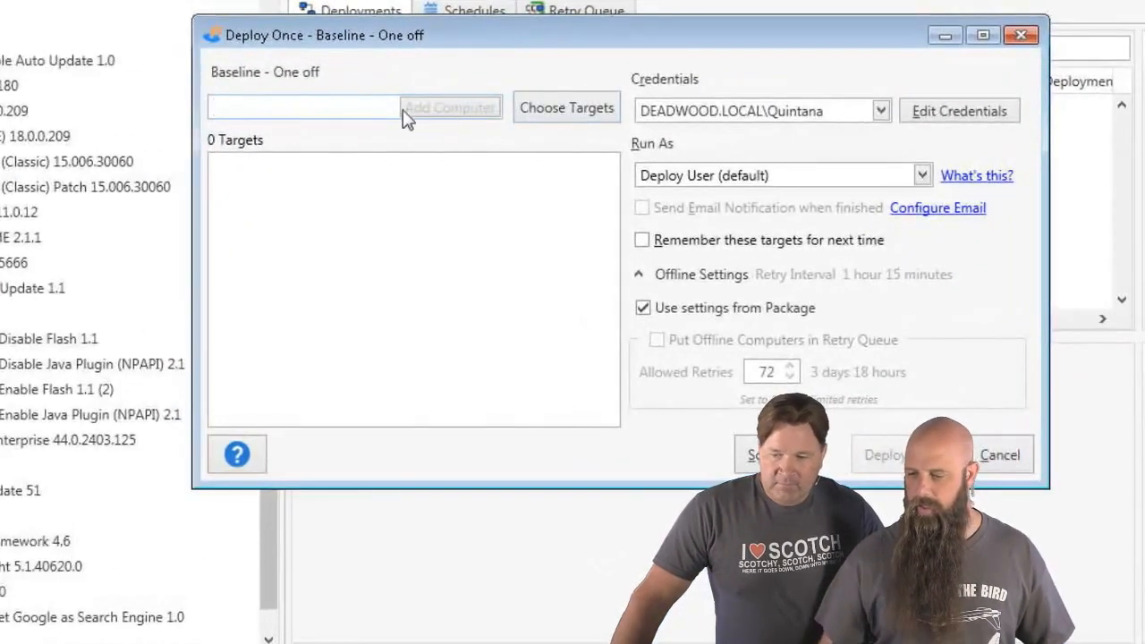
{"action": "type", "text": "puddy"}
{"action": "key", "text": "Return"}
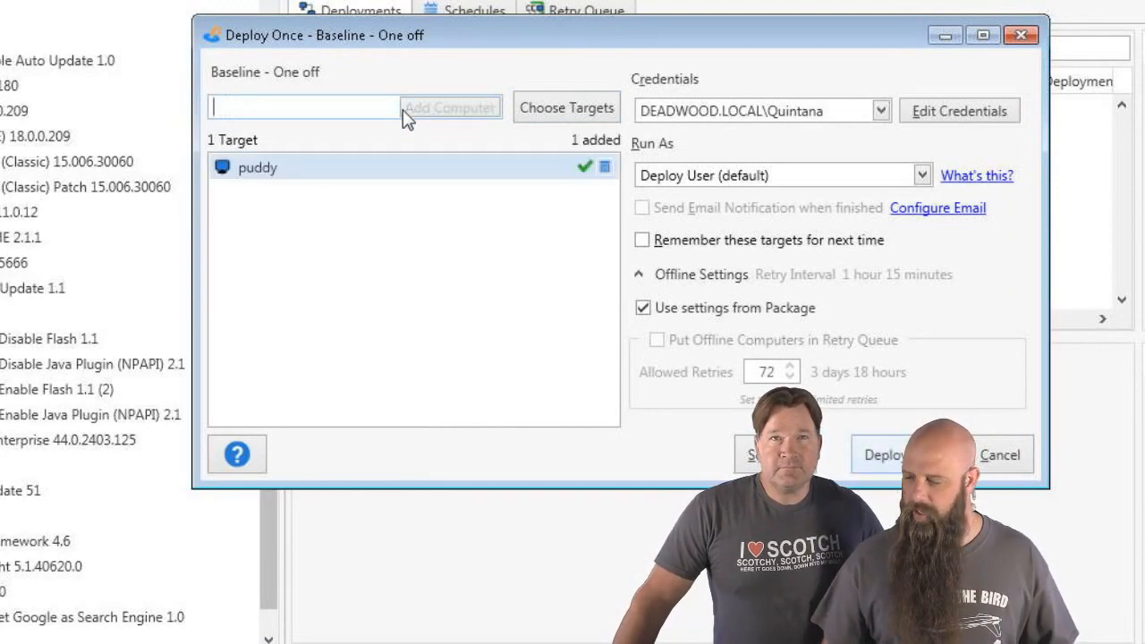
{"action": "left_click", "coordinate": [890, 455]}
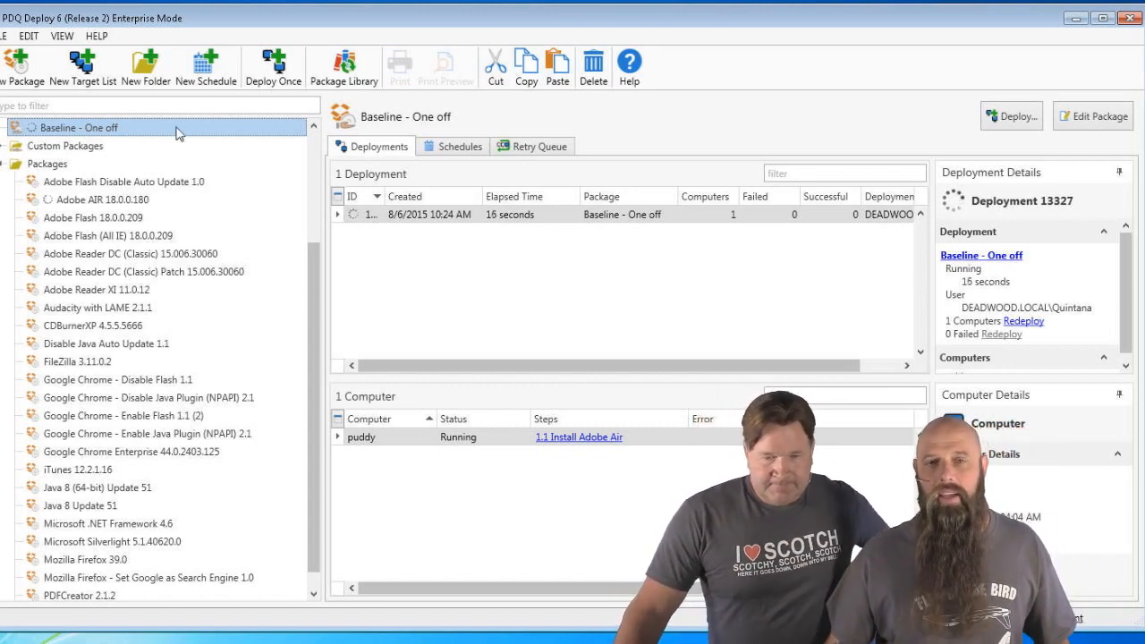
Reopen the Baseline - One off package, look over the available step types, and close it.
{"action": "double_click", "coordinate": [92, 130]}
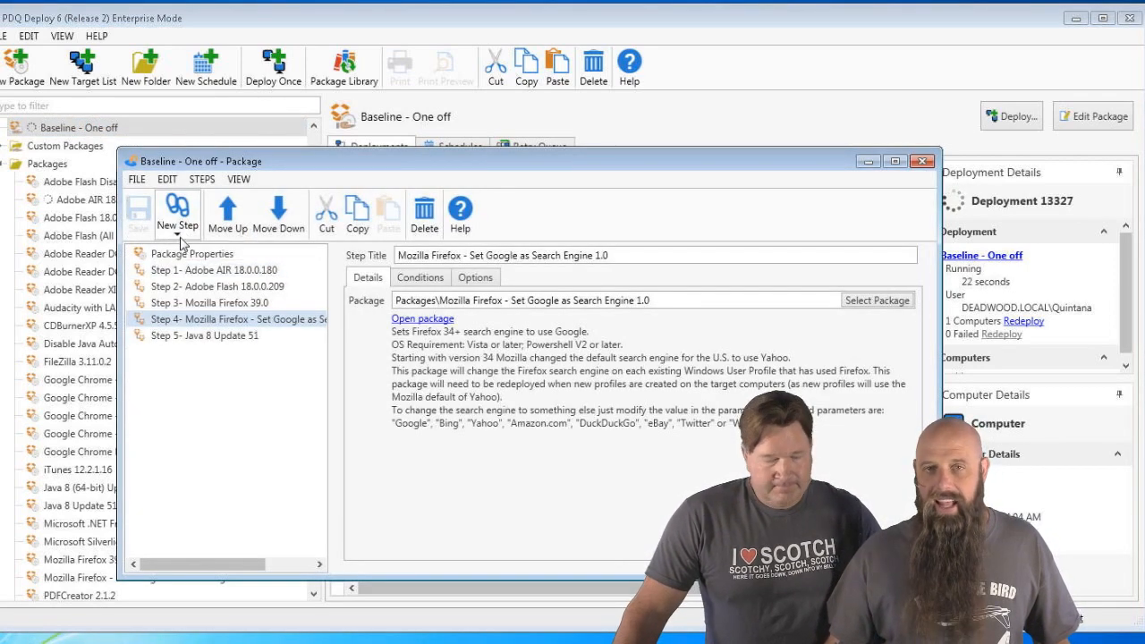
{"action": "left_click", "coordinate": [177, 224]}
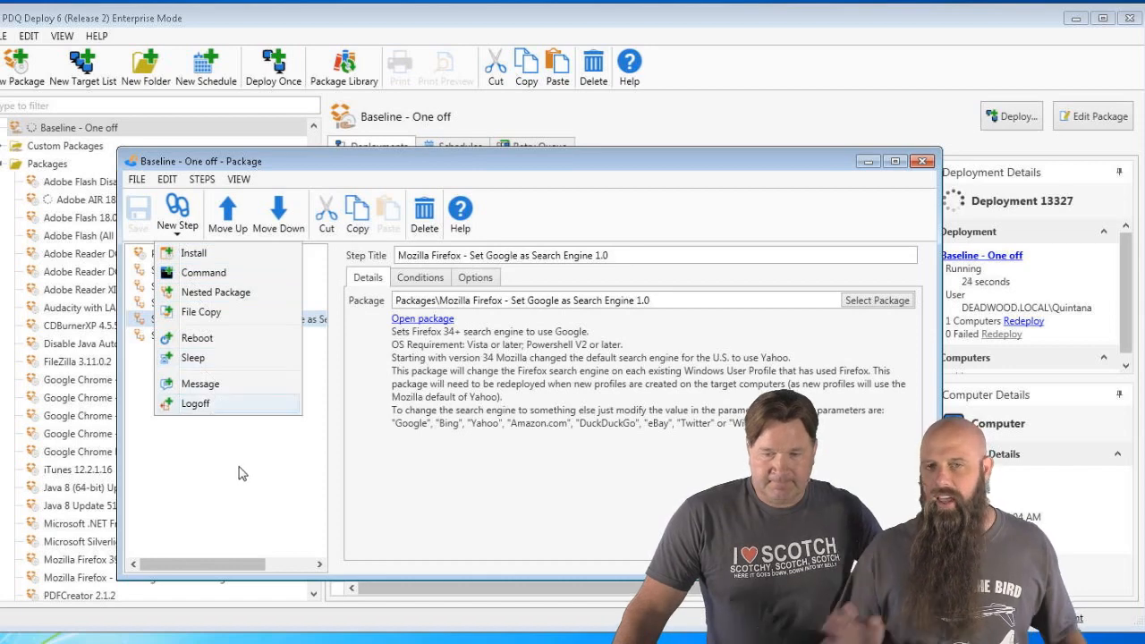
{"action": "left_click", "coordinate": [236, 490]}
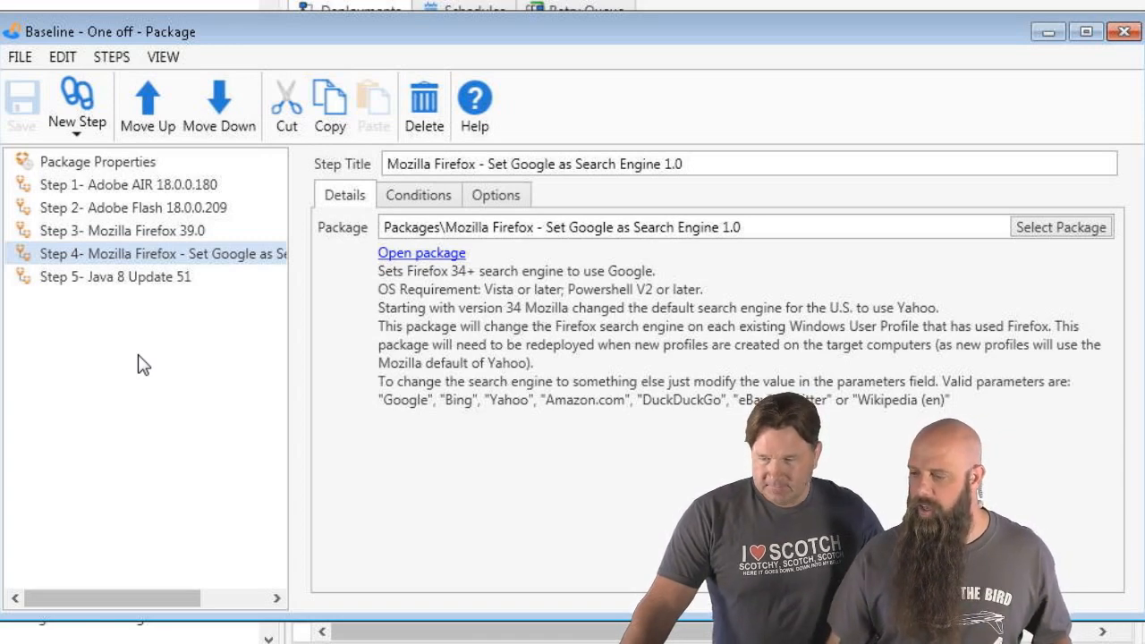
{"action": "left_click", "coordinate": [1123, 31]}
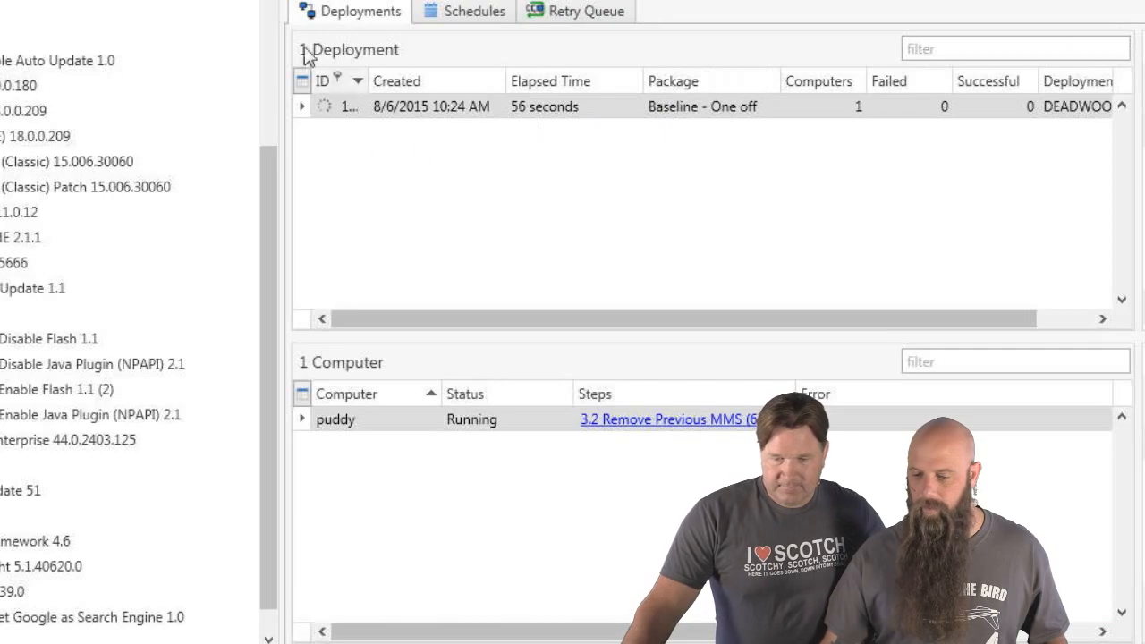
Open the Baseline - Apps schedule from the list of all schedules to check its computer history.
{"action": "scroll", "coordinate": [271, 24], "scroll_direction": "up", "scroll_amount": 3}
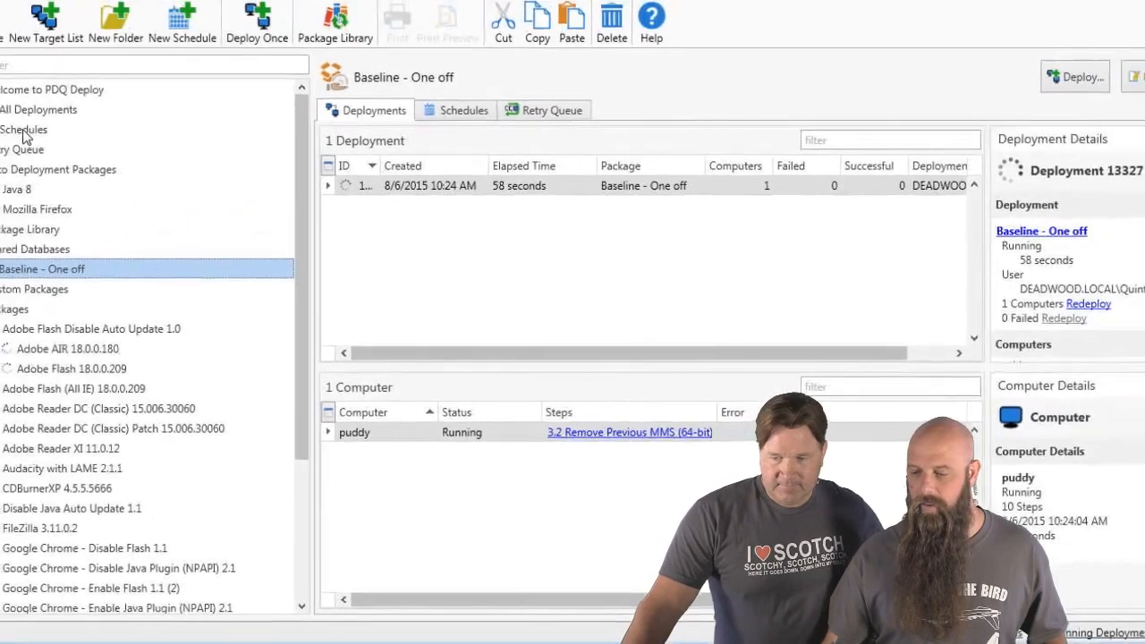
{"action": "left_click", "coordinate": [23, 134]}
{"action": "double_click", "coordinate": [451, 195]}
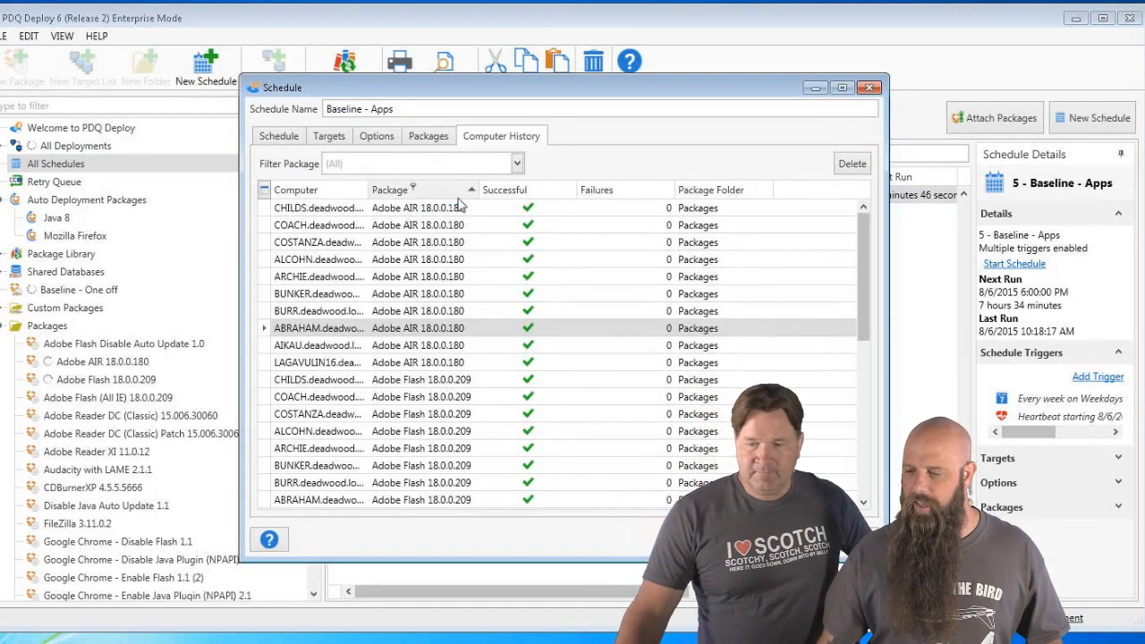
Attach the CDBurnerXP 4.5.5.5666 package to the Baseline - Apps schedule and save the schedule.
{"action": "left_click", "coordinate": [421, 138]}
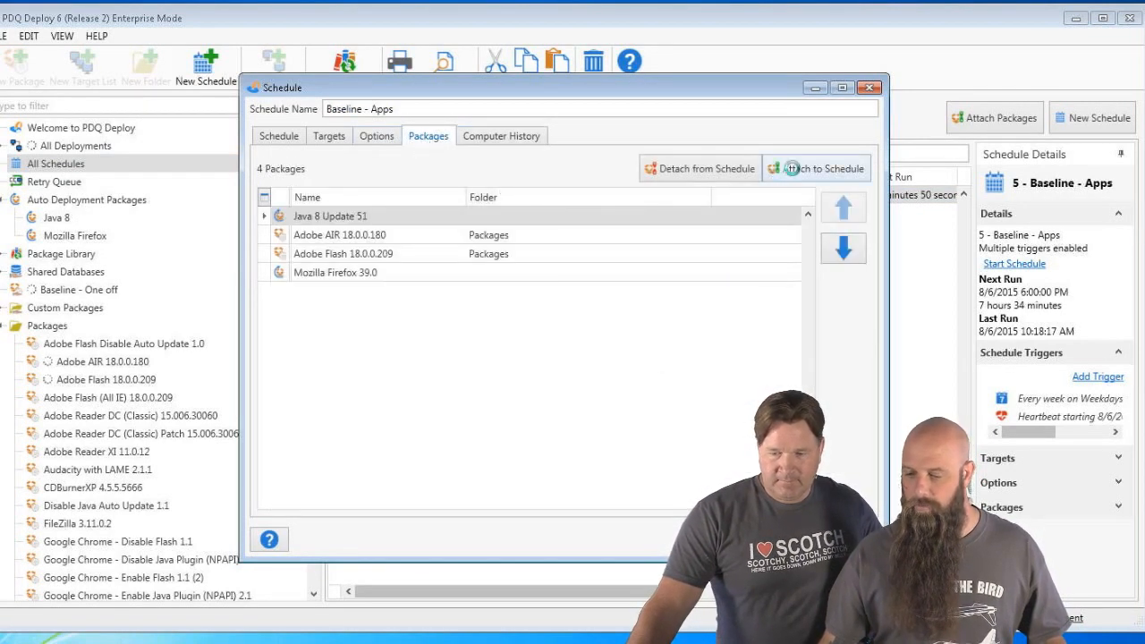
{"action": "left_click", "coordinate": [791, 169]}
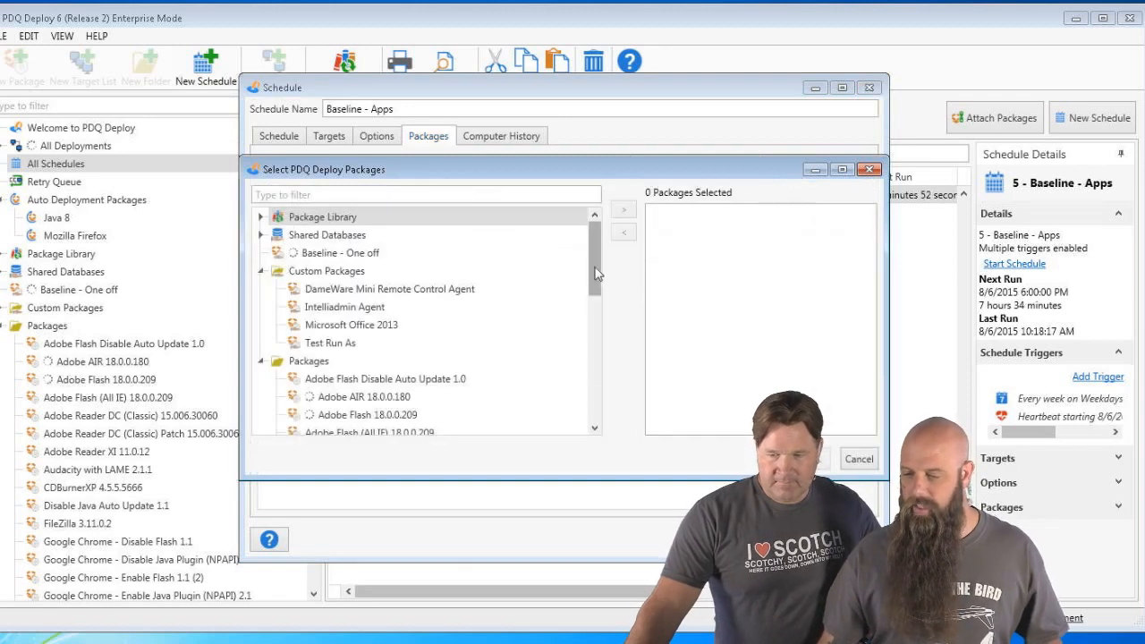
{"action": "left_click_drag", "start_coordinate": [598, 274], "coordinate": [590, 324]}
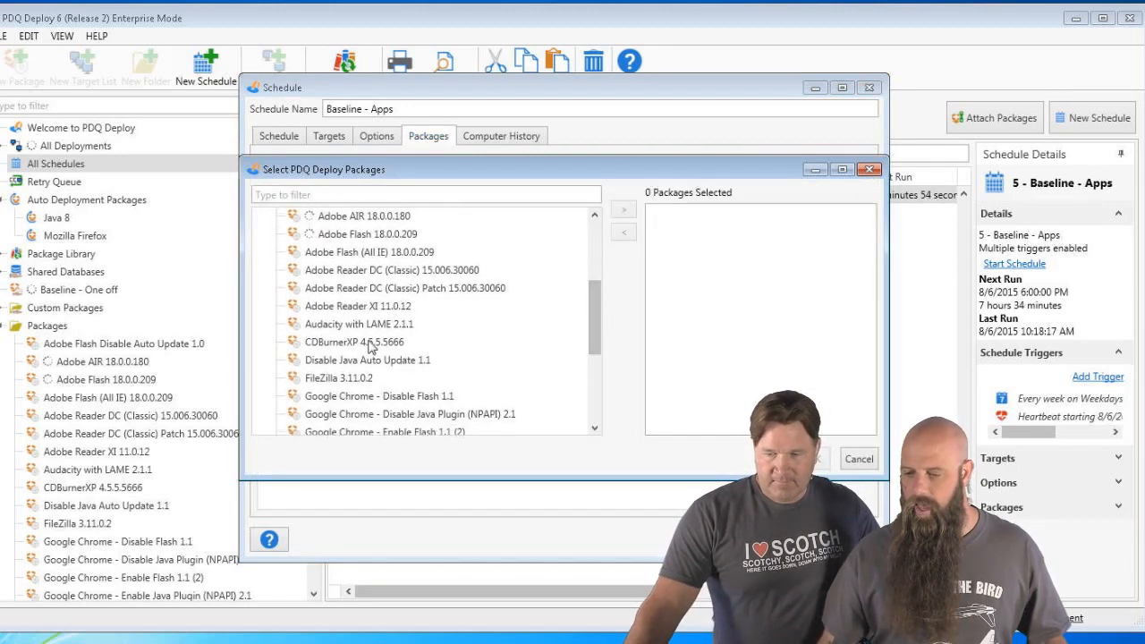
{"action": "double_click", "coordinate": [371, 344]}
{"action": "left_click", "coordinate": [818, 458]}
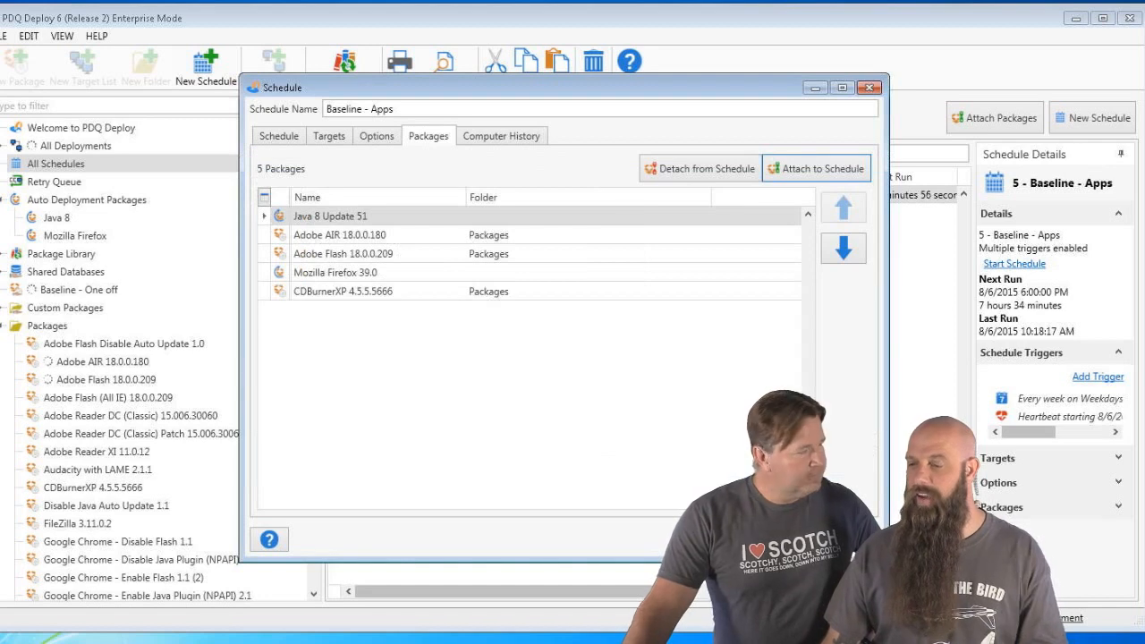
{"action": "left_click", "coordinate": [353, 297]}
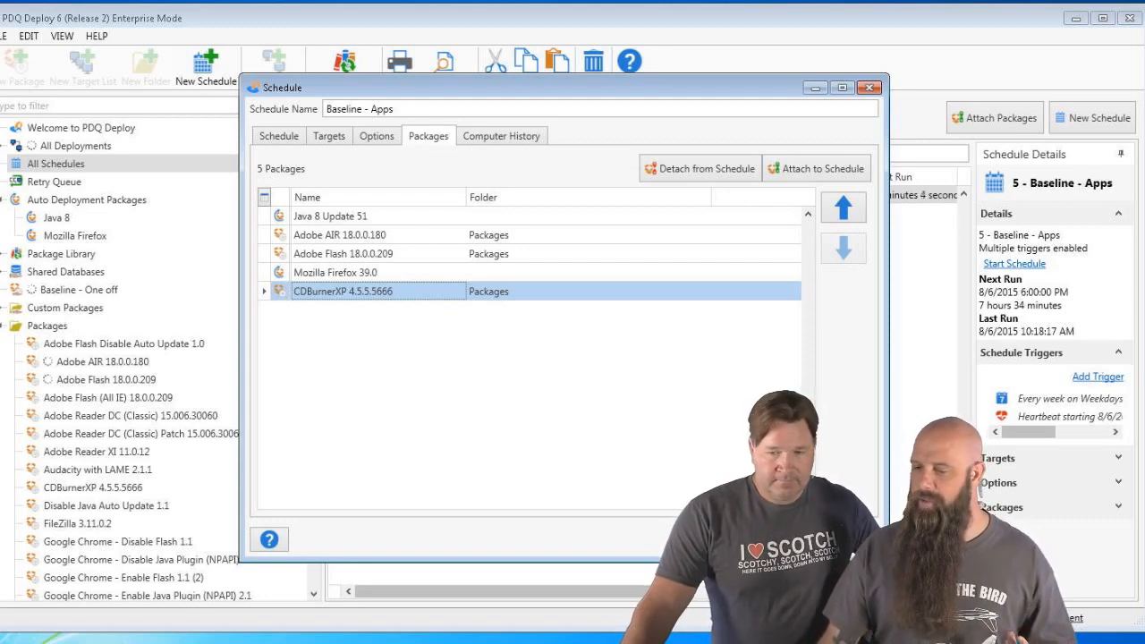
{"action": "left_click", "coordinate": [760, 539]}
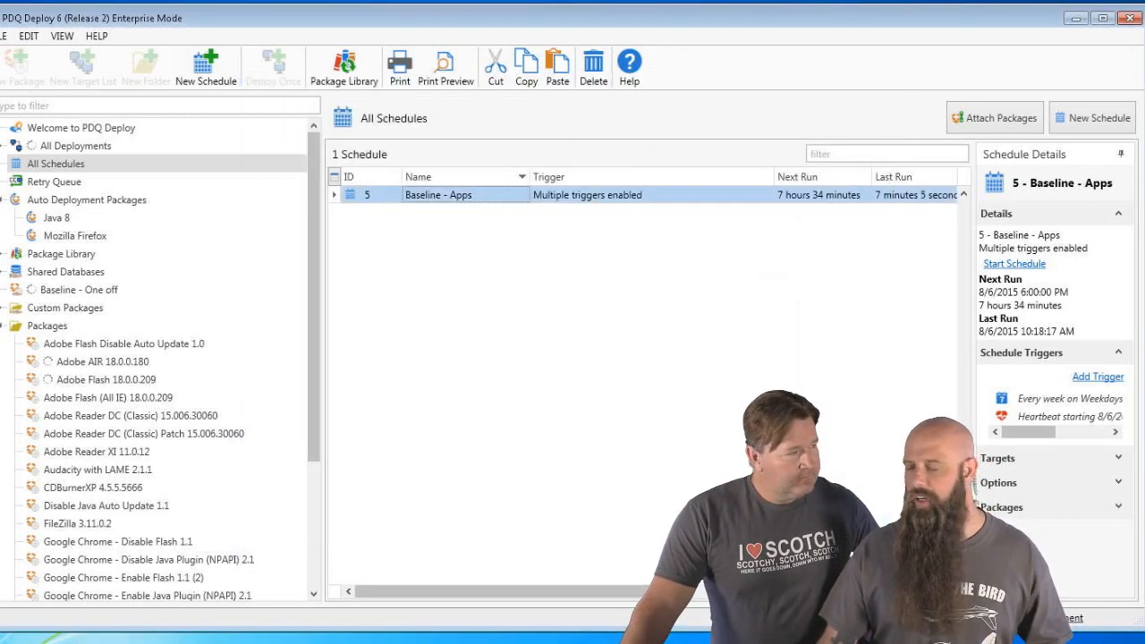
Start the Baseline - Apps schedule for all attached packages and check the list of all deployments.
{"action": "right_click", "coordinate": [465, 197]}
{"action": "mouse_move", "coordinate": [614, 276]}
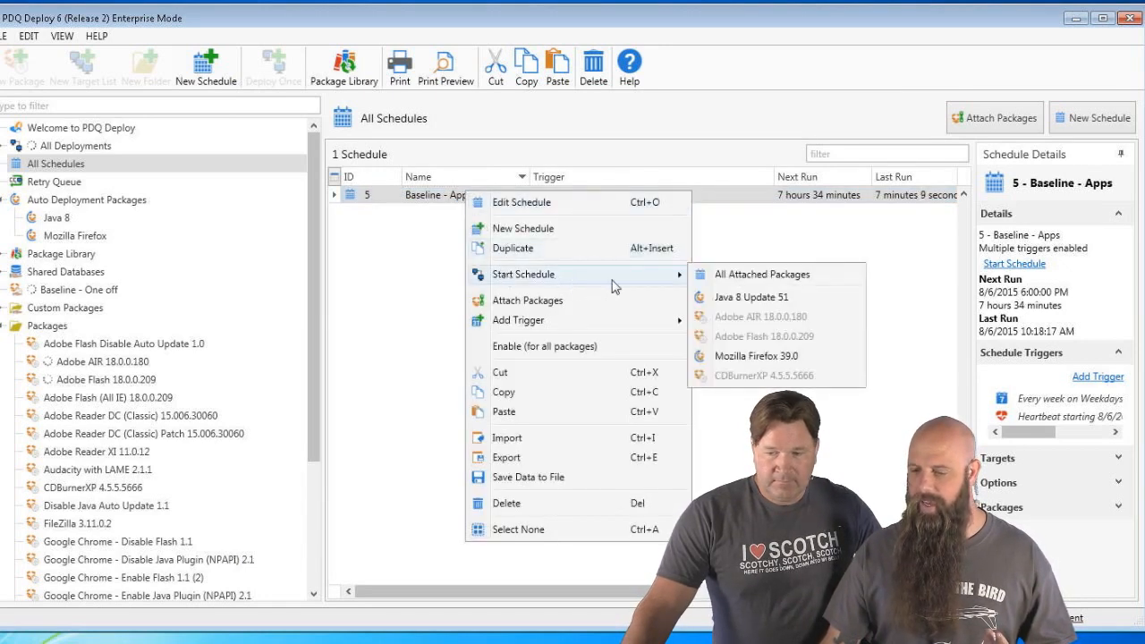
{"action": "left_click", "coordinate": [724, 277]}
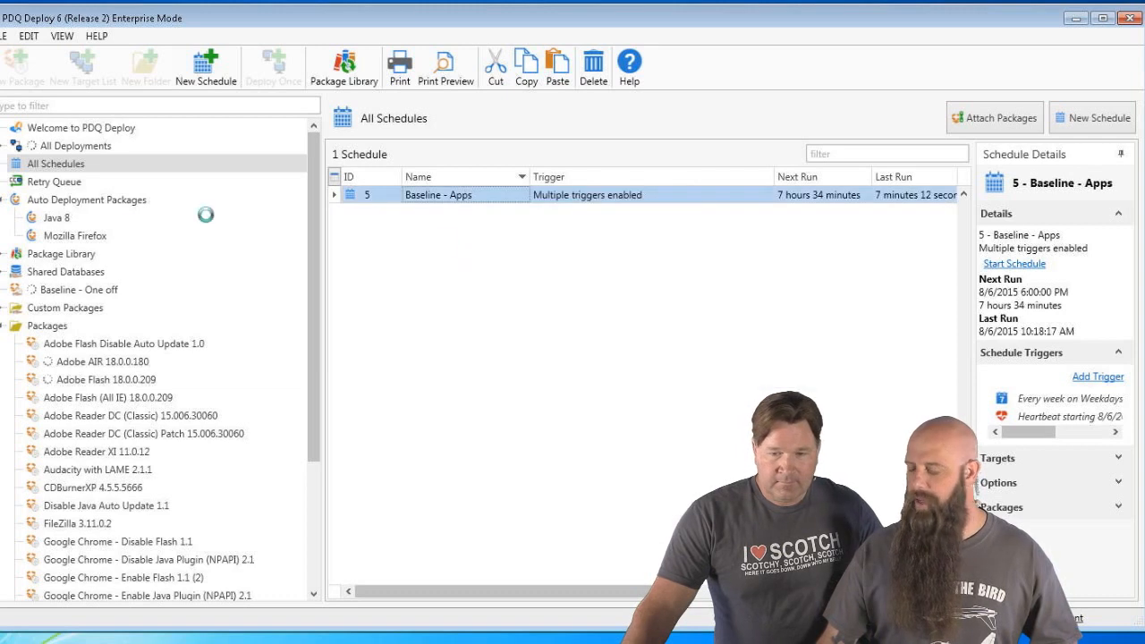
{"action": "left_click", "coordinate": [7, 146]}
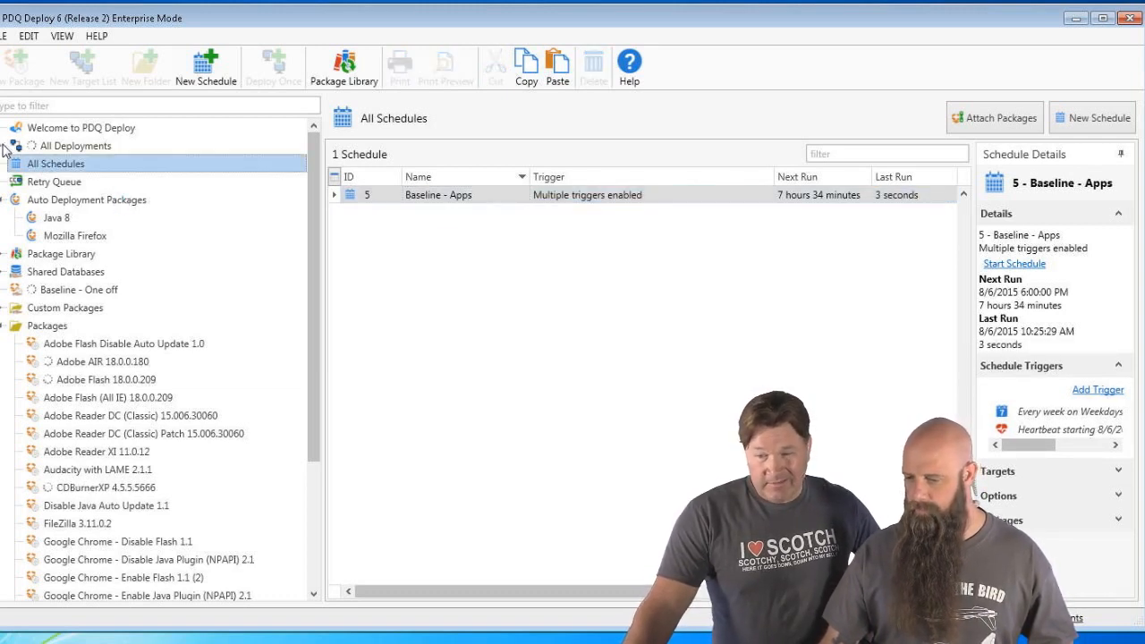
{"action": "left_click", "coordinate": [41, 154]}
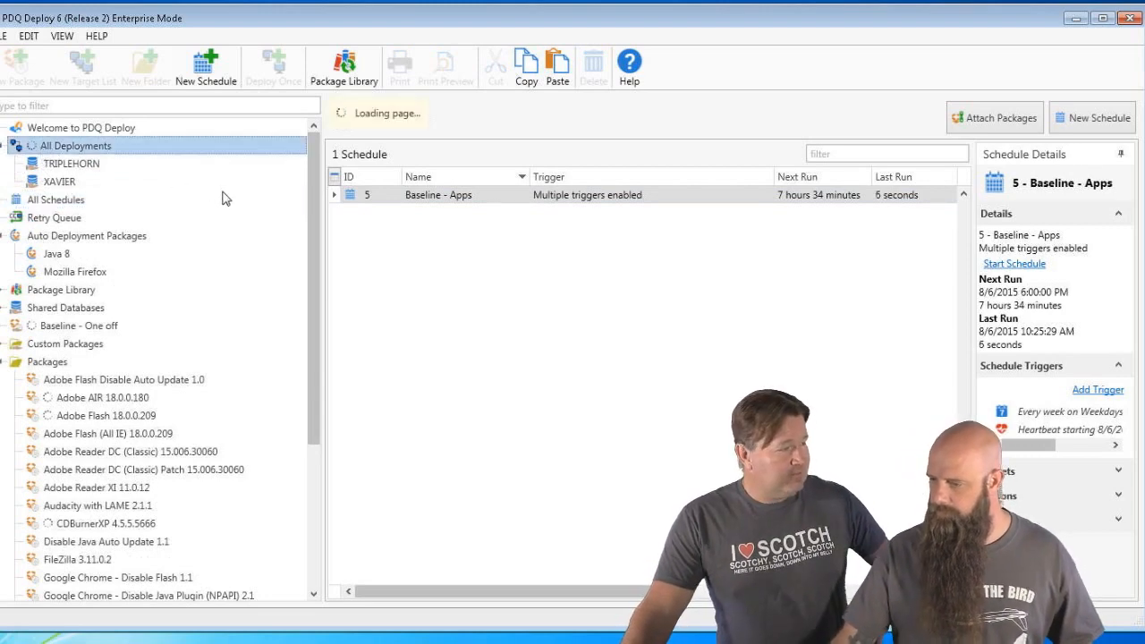
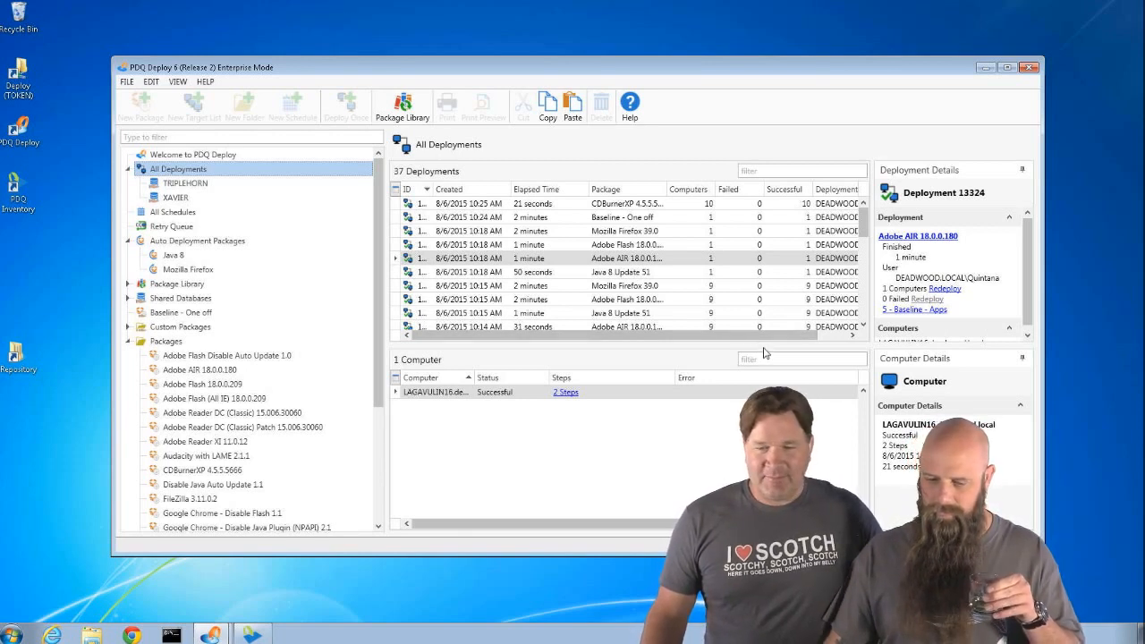
{"action": "left_click", "coordinate": [128, 169]}
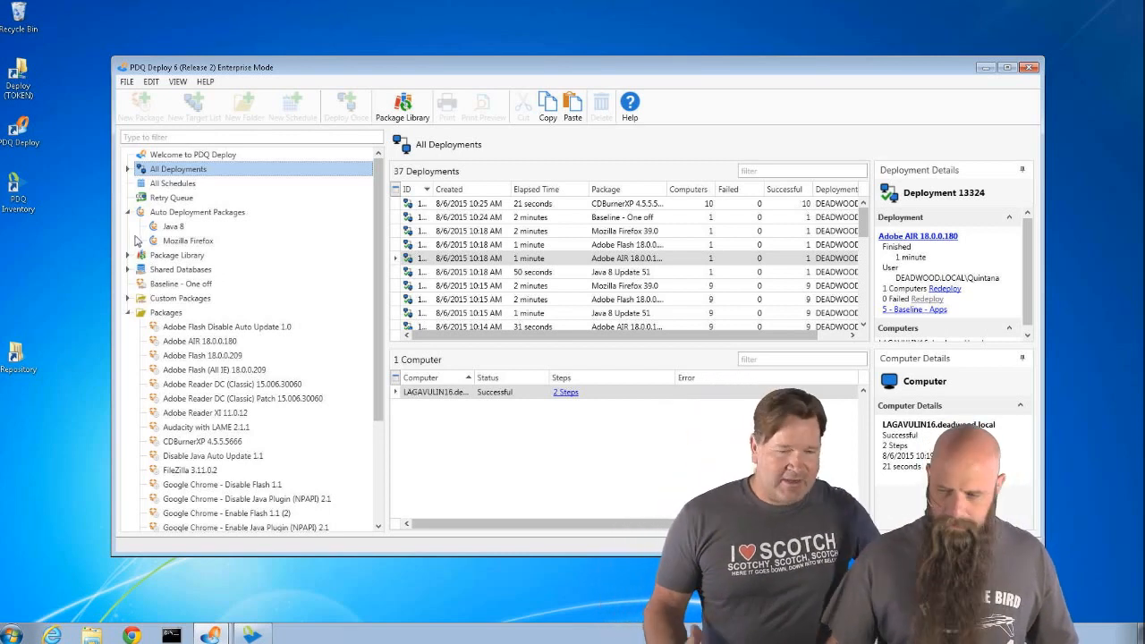
{"action": "left_click_drag", "start_coordinate": [153, 228], "coordinate": [164, 227]}
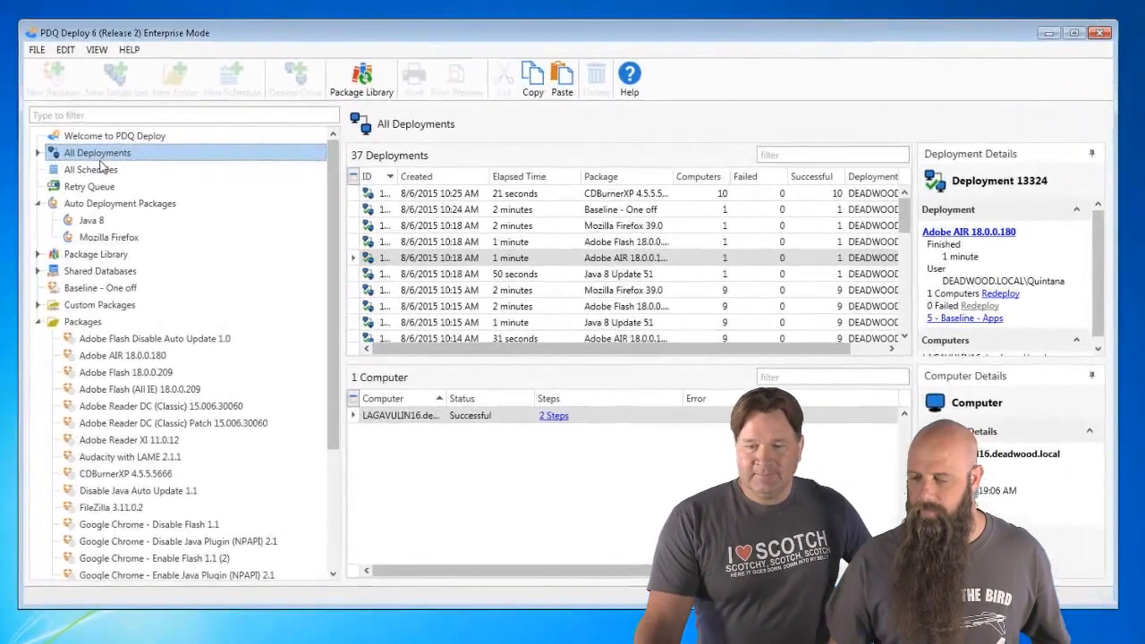
Open the computer history of the Baseline - Apps schedule and sort it by computer.
{"action": "key", "text": "Down"}
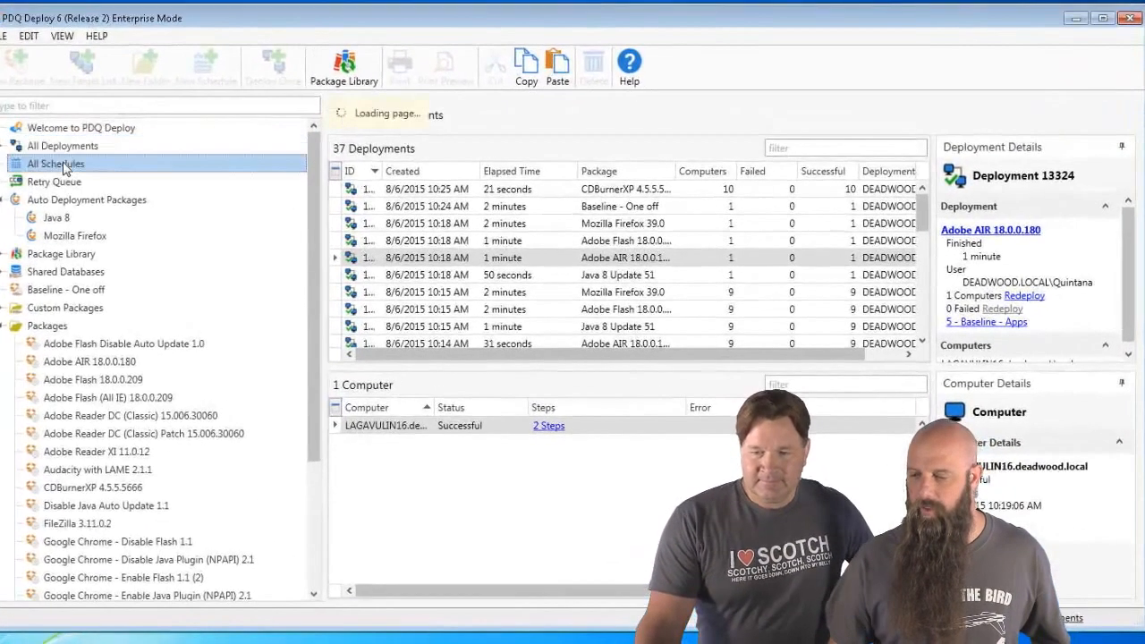
{"action": "double_click", "coordinate": [412, 195]}
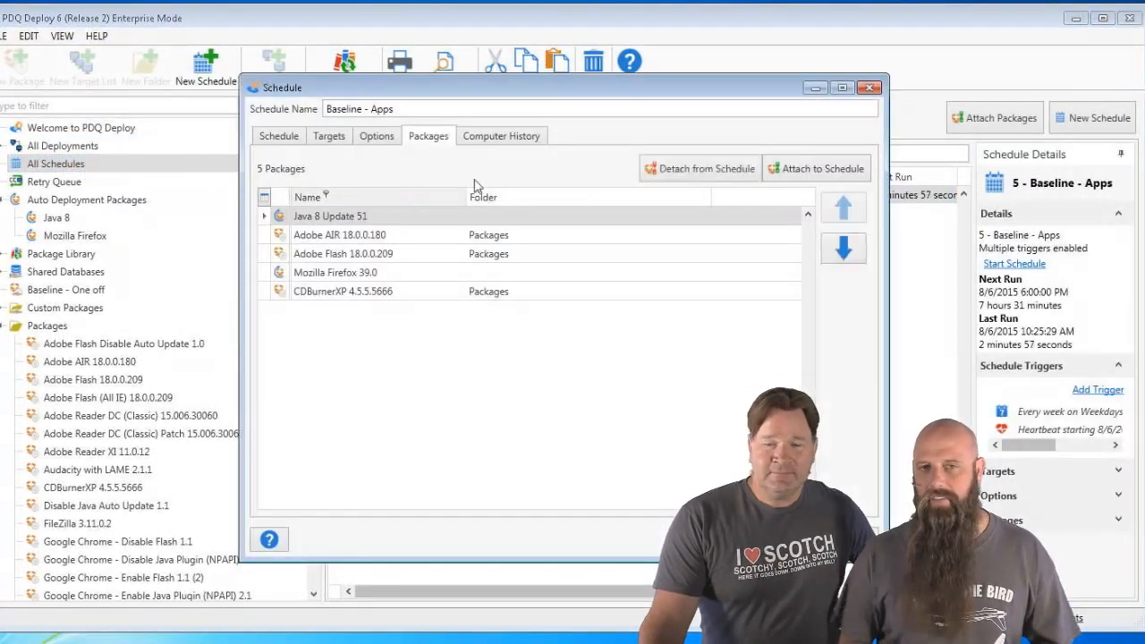
{"action": "left_click", "coordinate": [497, 138]}
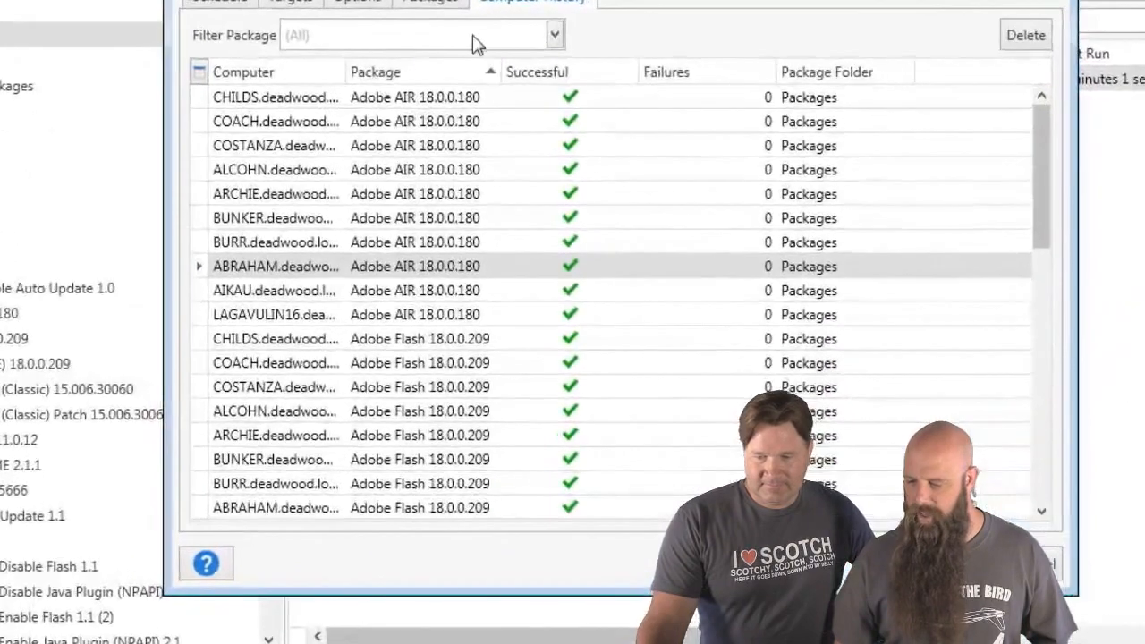
{"action": "left_click", "coordinate": [271, 390]}
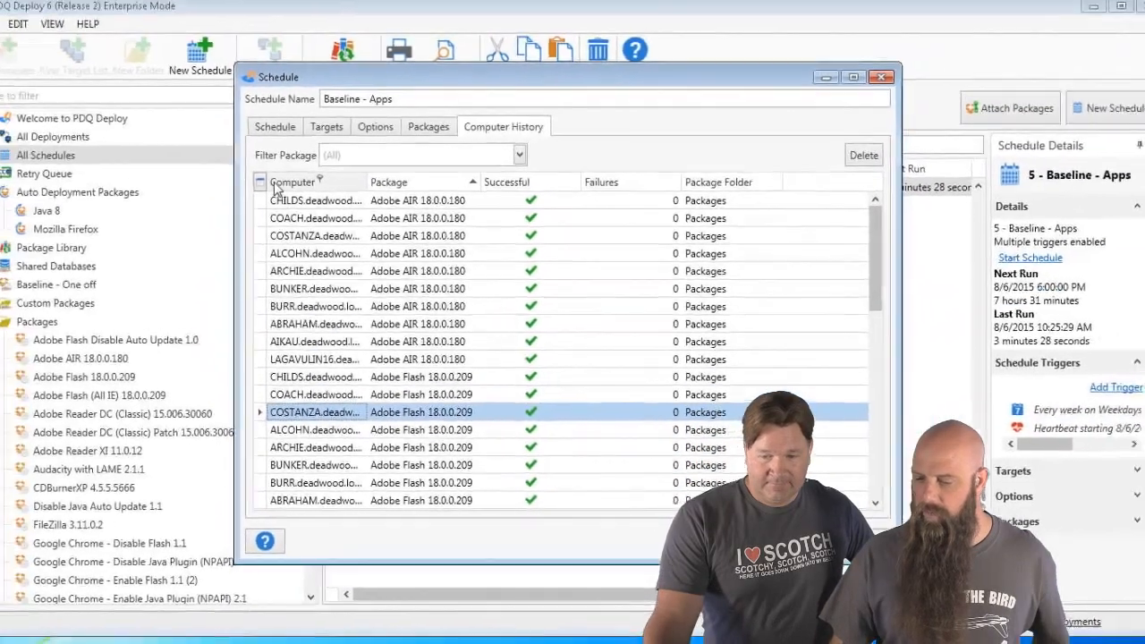
{"action": "left_click", "coordinate": [250, 72]}
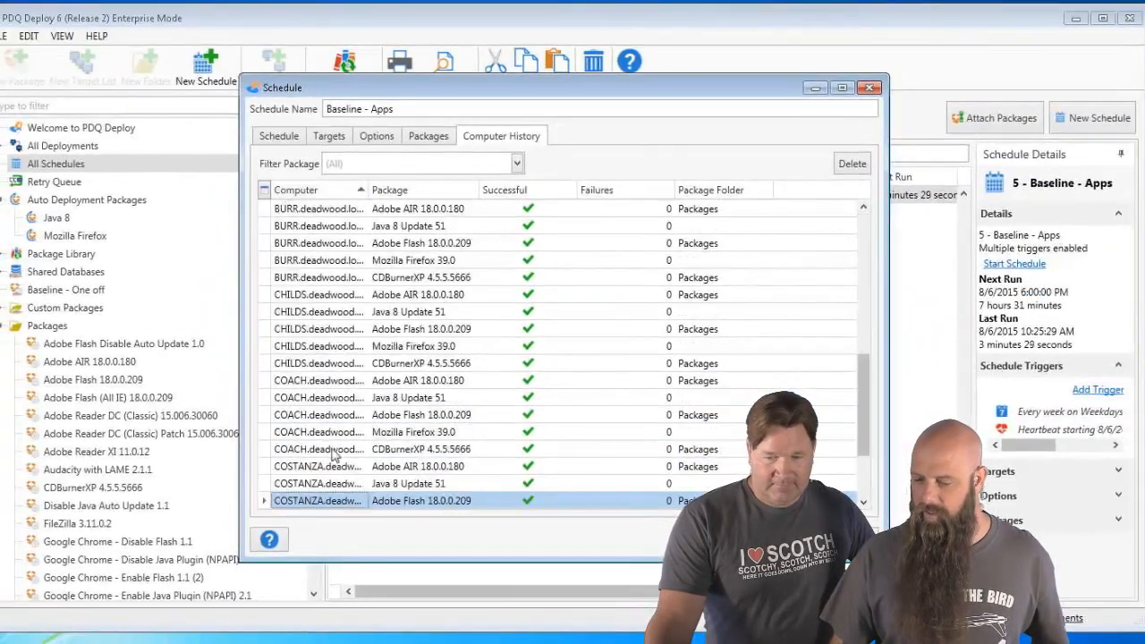
Delete all history entries of the computer COSTANZA from the Baseline - Apps schedule and close the schedule.
{"action": "scroll", "coordinate": [333, 457], "scroll_direction": "down", "scroll_amount": 2}
{"action": "left_click", "coordinate": [309, 364]}
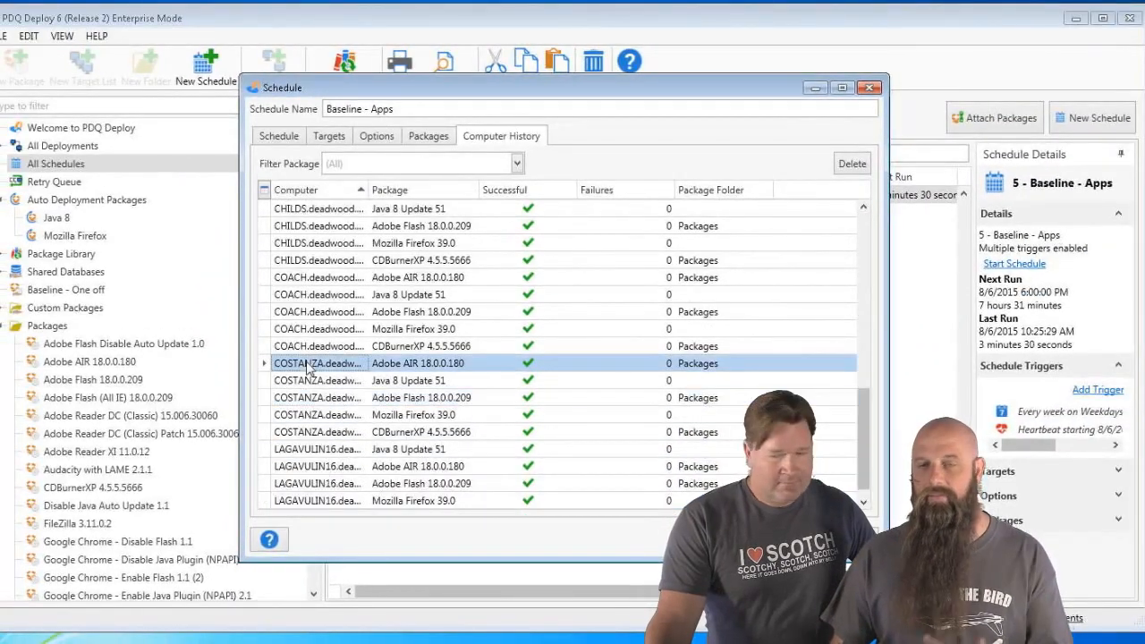
{"action": "left_click", "coordinate": [318, 432], "text": "shift"}
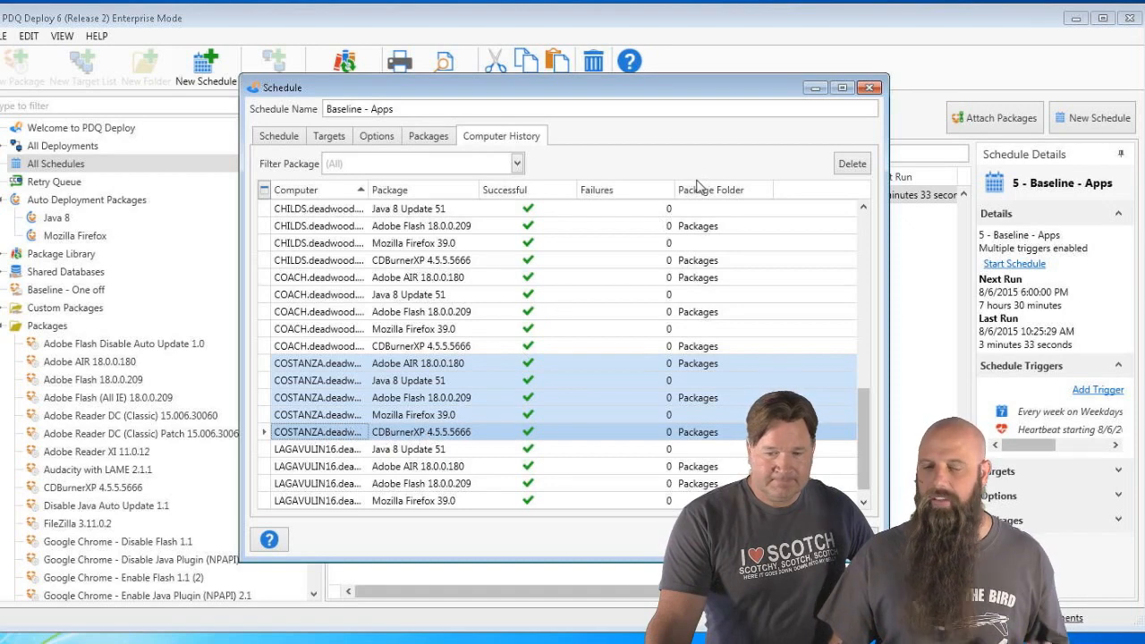
{"action": "left_click", "coordinate": [852, 165]}
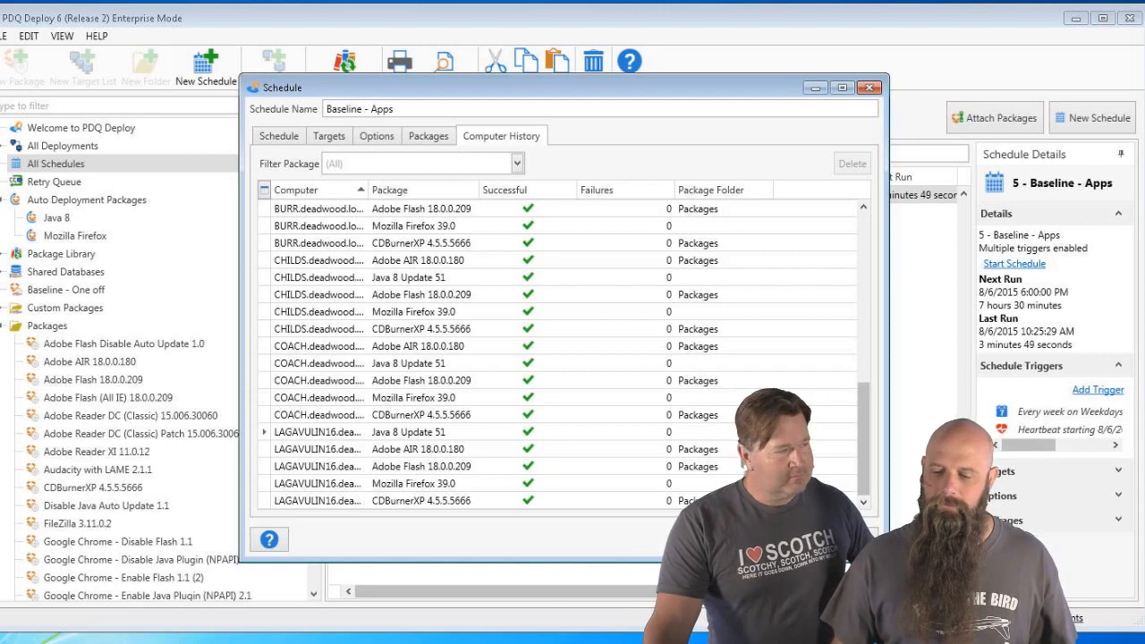
{"action": "key", "text": "Escape"}
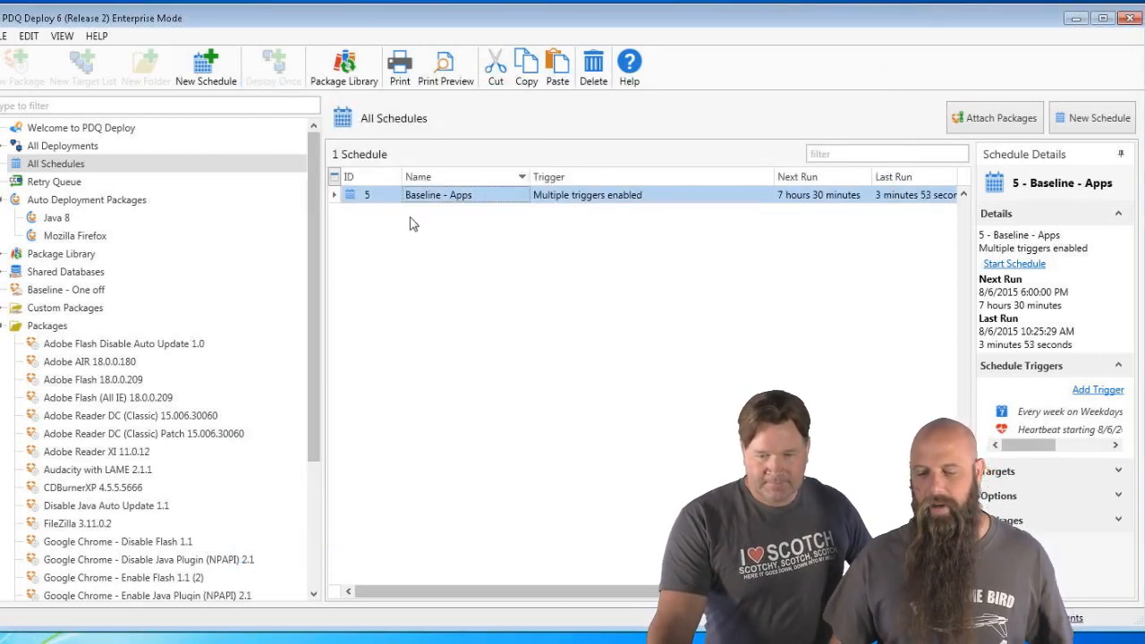
Open the SQLite console from the database preferences.
{"action": "left_click", "coordinate": [4, 36]}
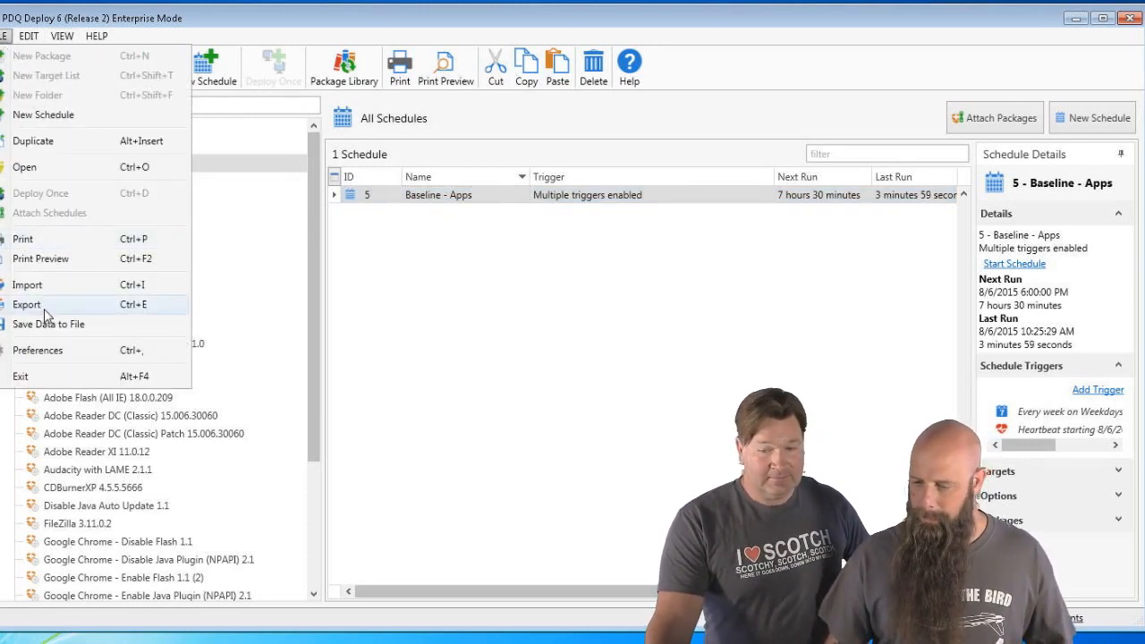
{"action": "left_click", "coordinate": [49, 349]}
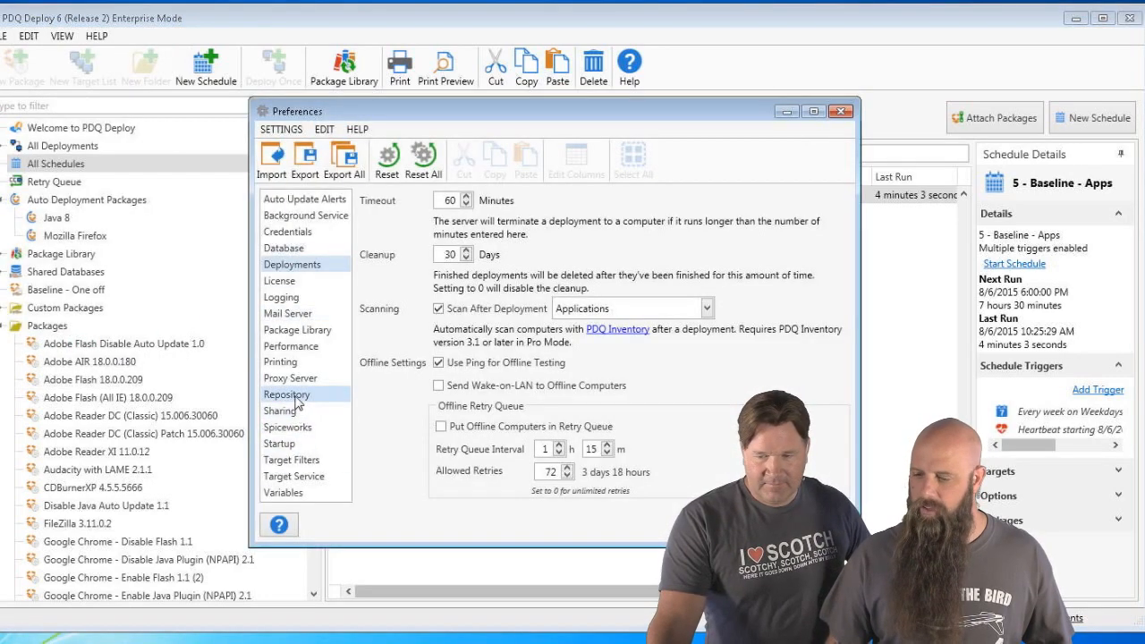
{"action": "left_click", "coordinate": [283, 247]}
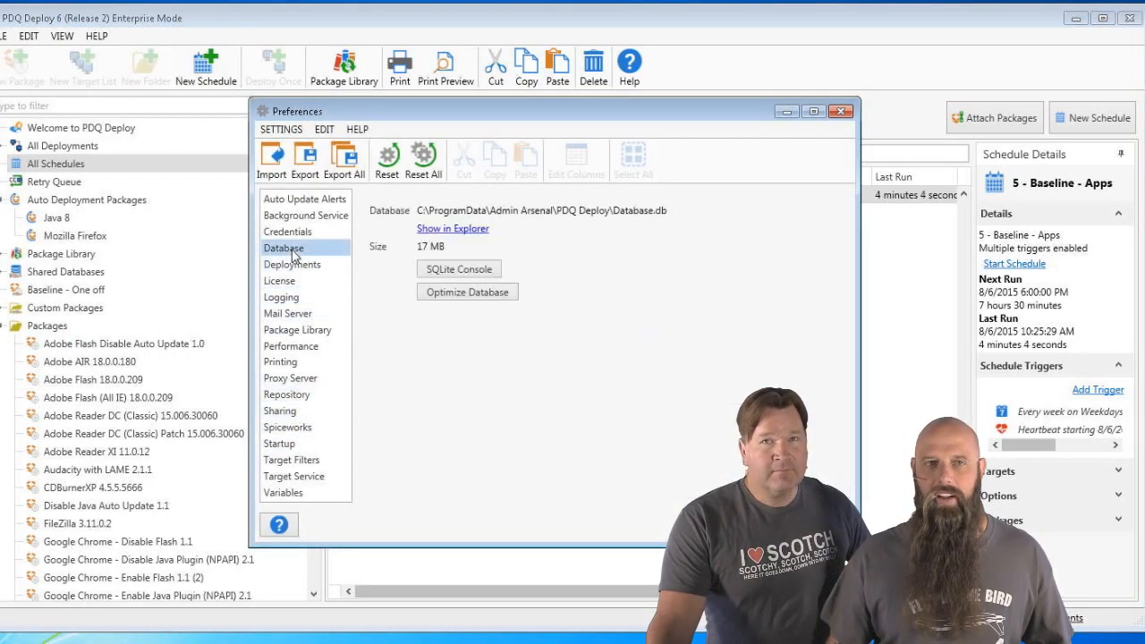
{"action": "left_click", "coordinate": [460, 270]}
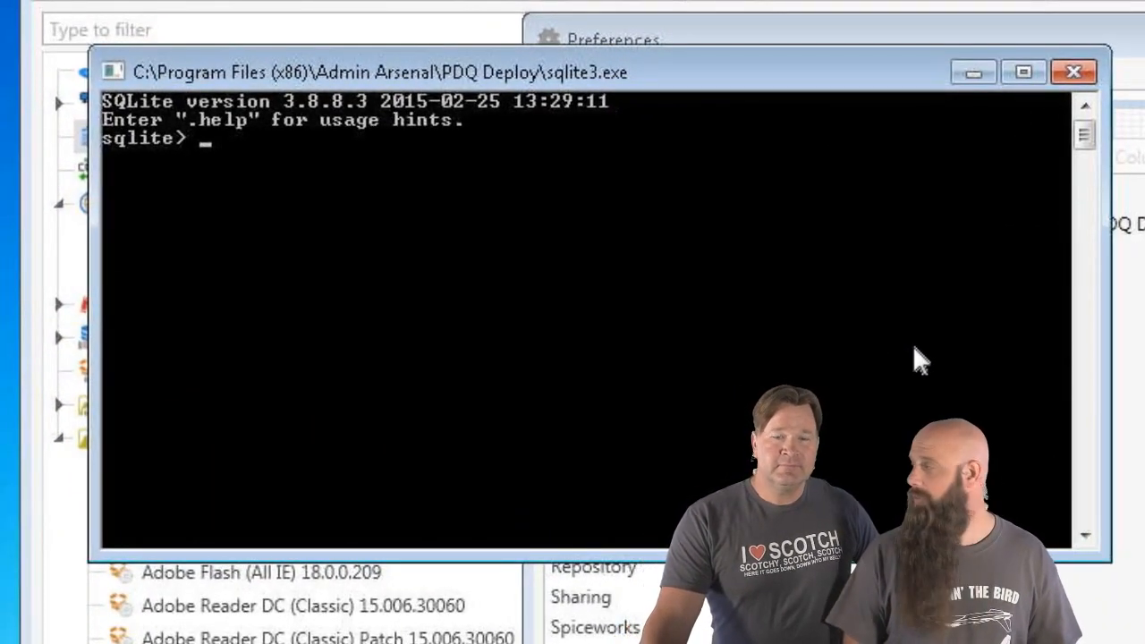
Run the query "select * from schedulecomputers;" in the SQLite console to list the schedule's computer records.
{"action": "type", "text": "select *"}
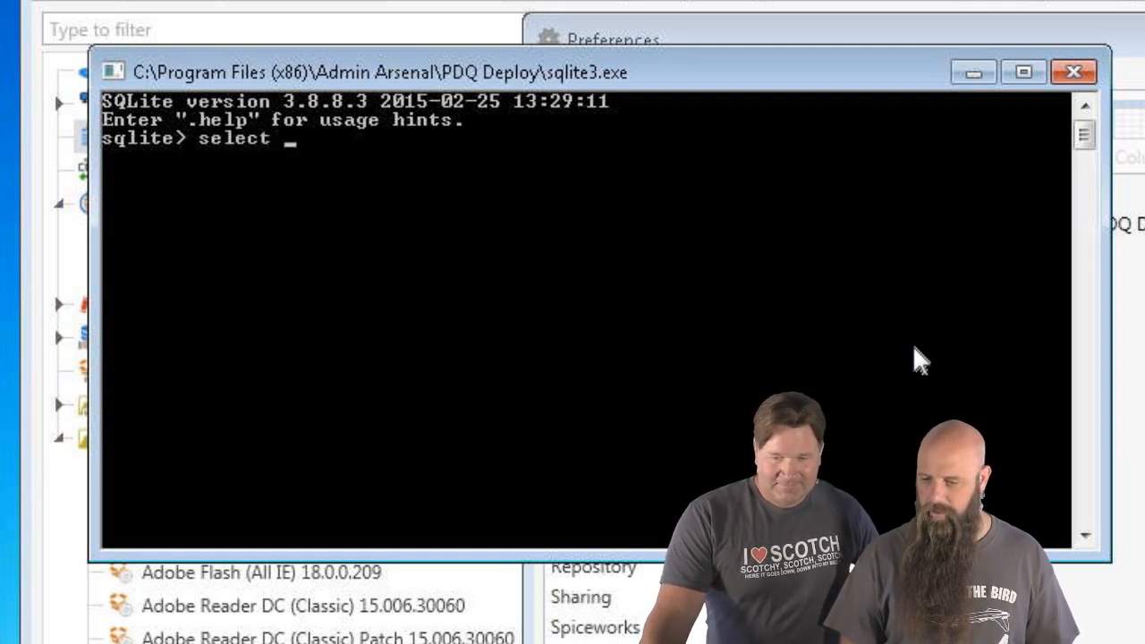
{"action": "type", "text": " from s"}
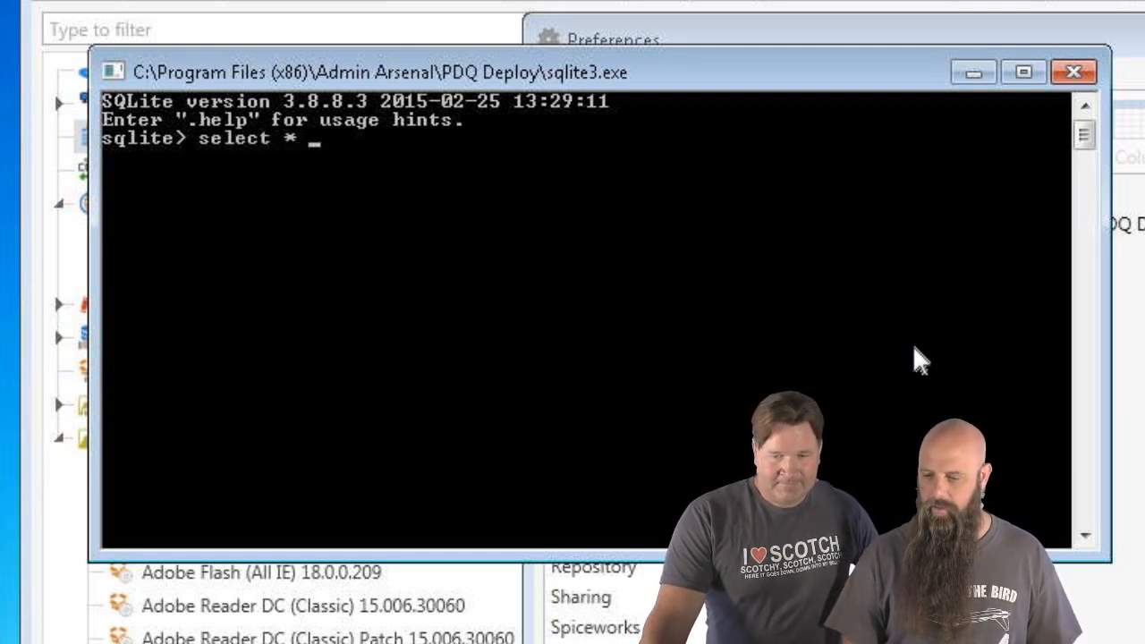
{"action": "type", "text": "che"}
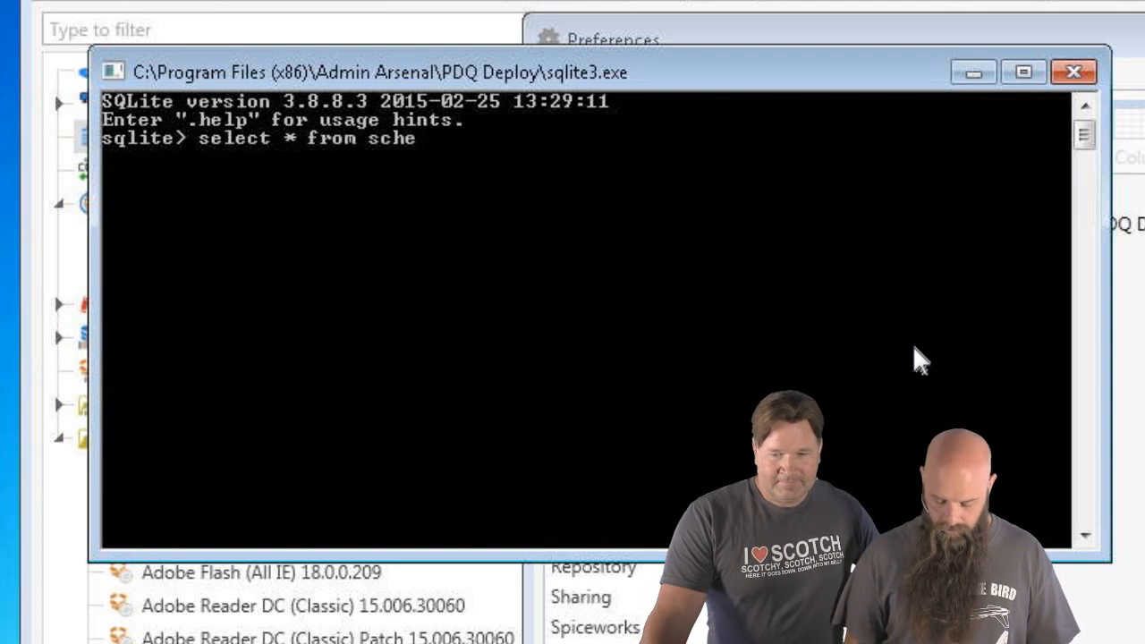
{"action": "type", "text": "dulecomputers;"}
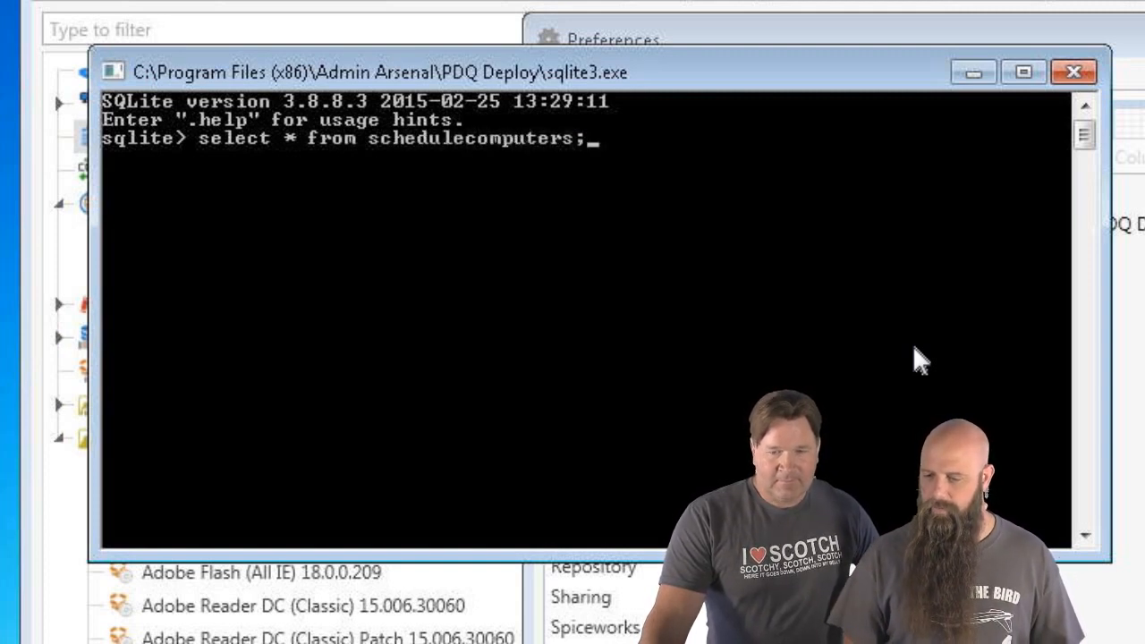
{"action": "key", "text": "Return"}
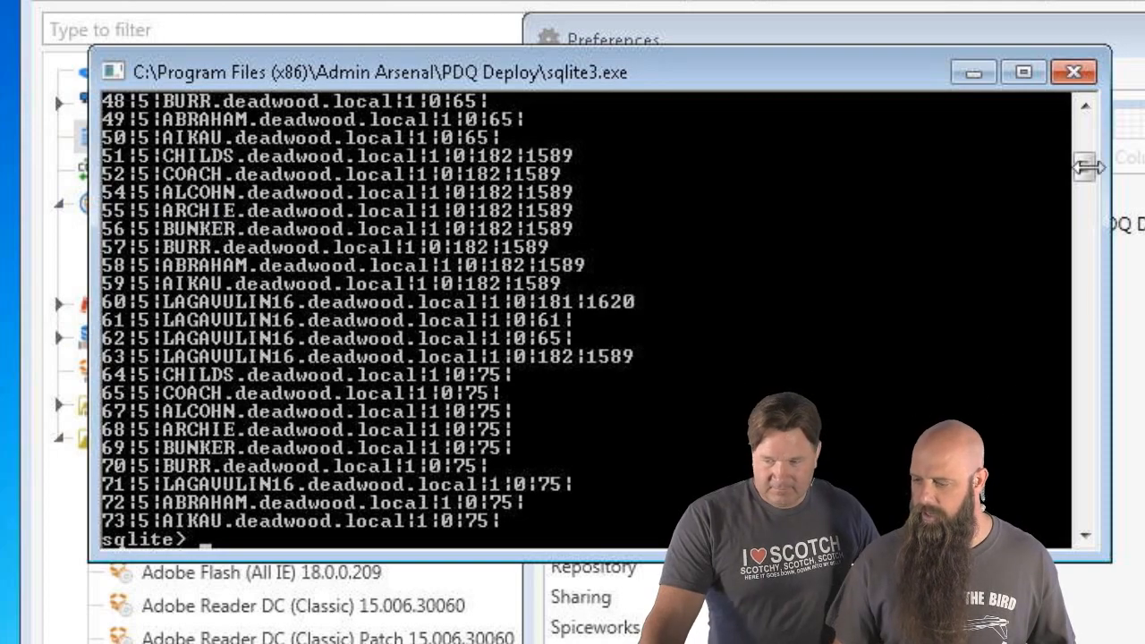
Close the preferences and the SQLite console, and reopen the Baseline - Apps schedule to view its computer history.
{"action": "left_click", "coordinate": [1099, 36]}
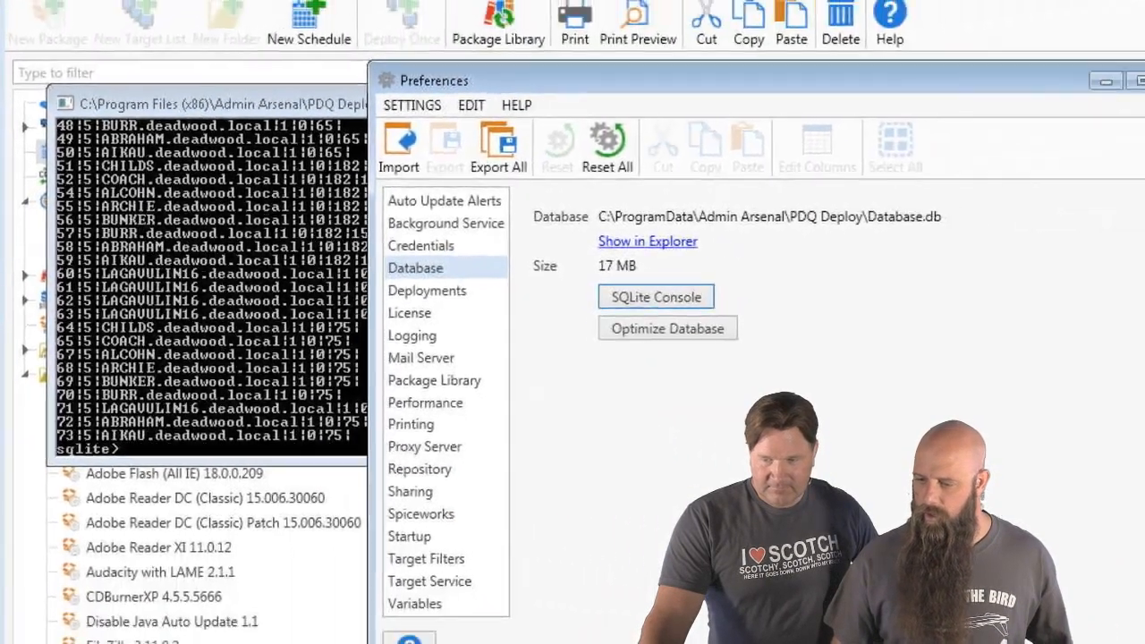
{"action": "key", "text": "Escape"}
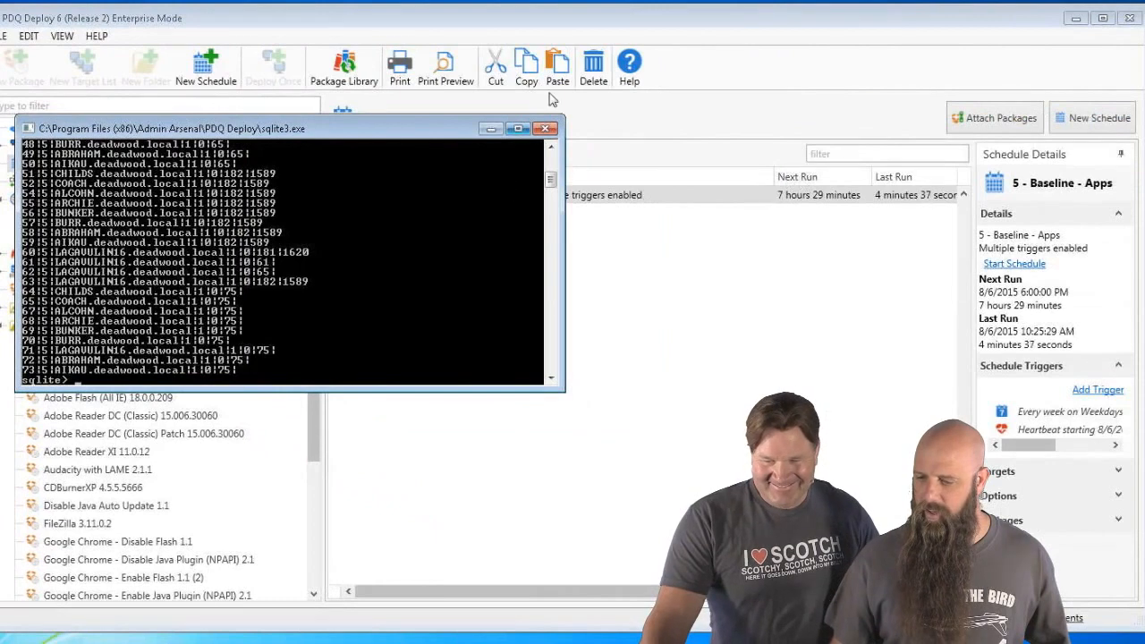
{"action": "left_click", "coordinate": [606, 31]}
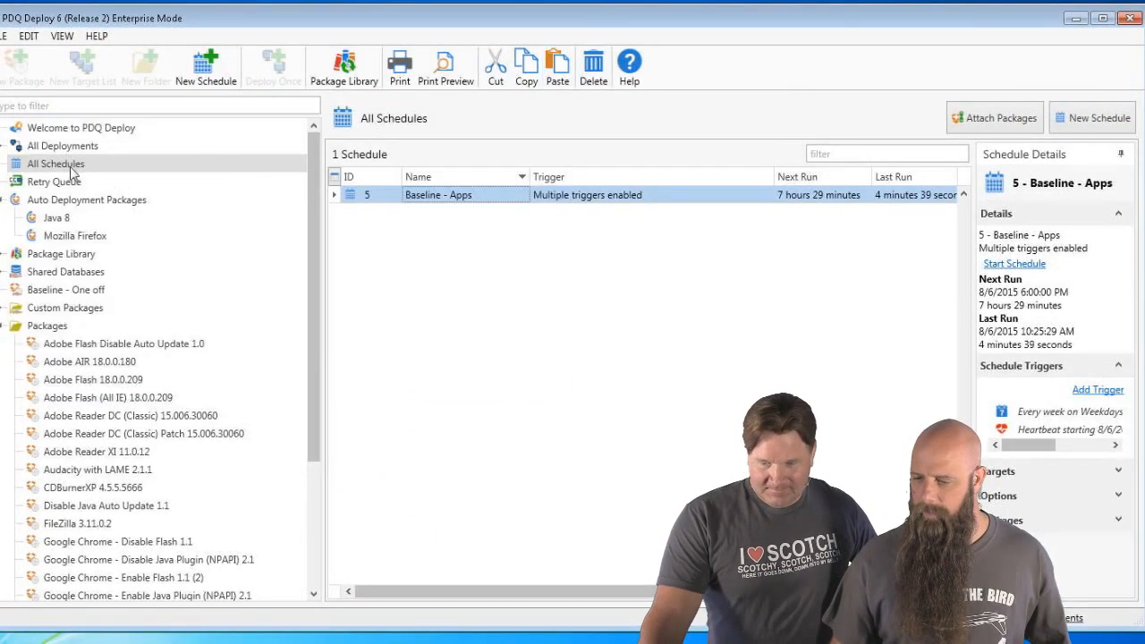
{"action": "double_click", "coordinate": [438, 196]}
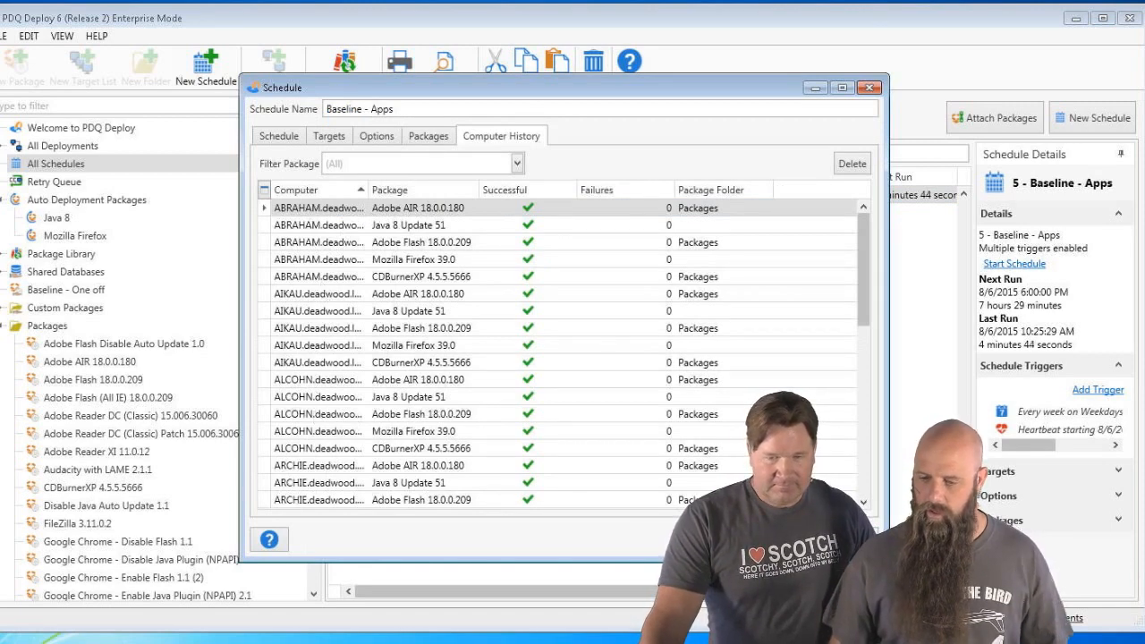
Close the schedule and run "delete from ScheduleComputers where name like 'alcohn%';" in the SQLite console.
{"action": "key", "text": "Escape"}
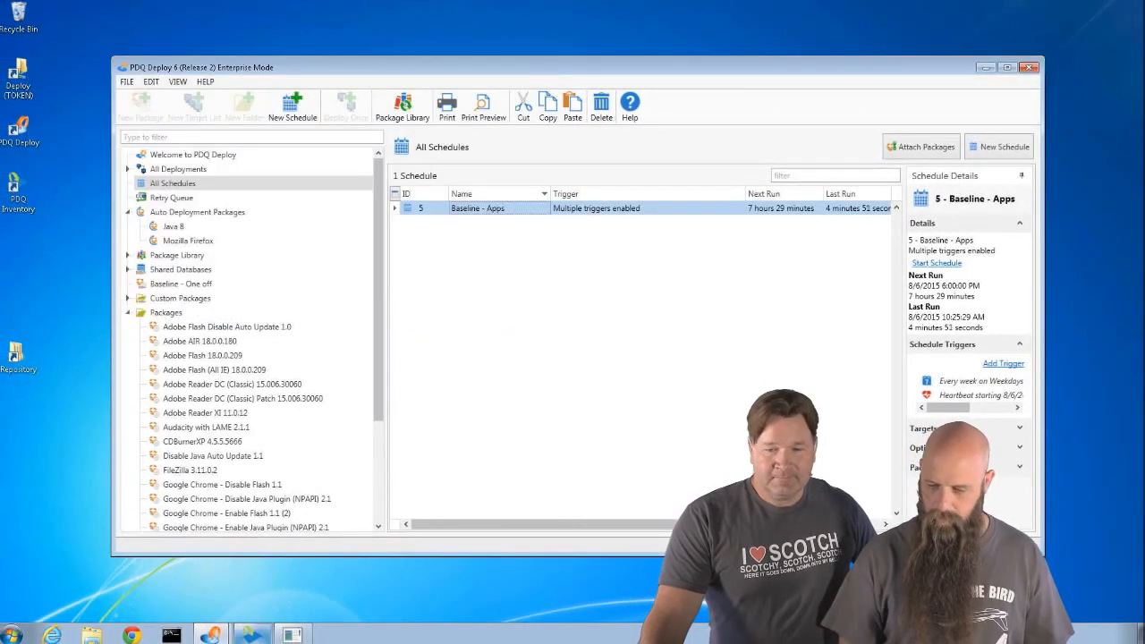
{"action": "left_click", "coordinate": [291, 635]}
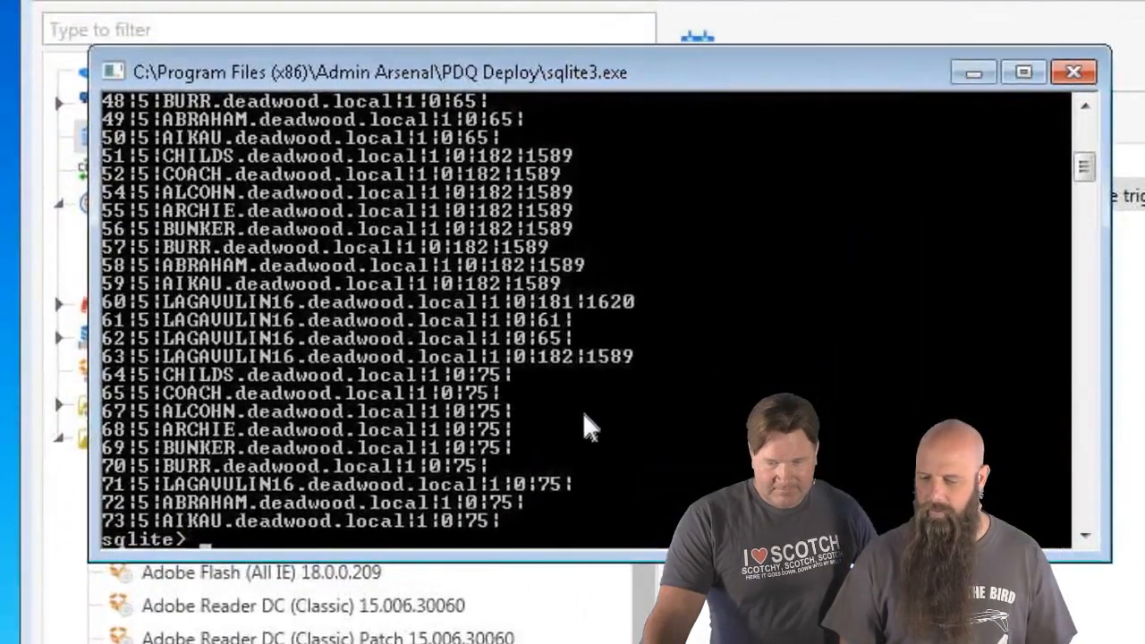
{"action": "type", "text": "de"}
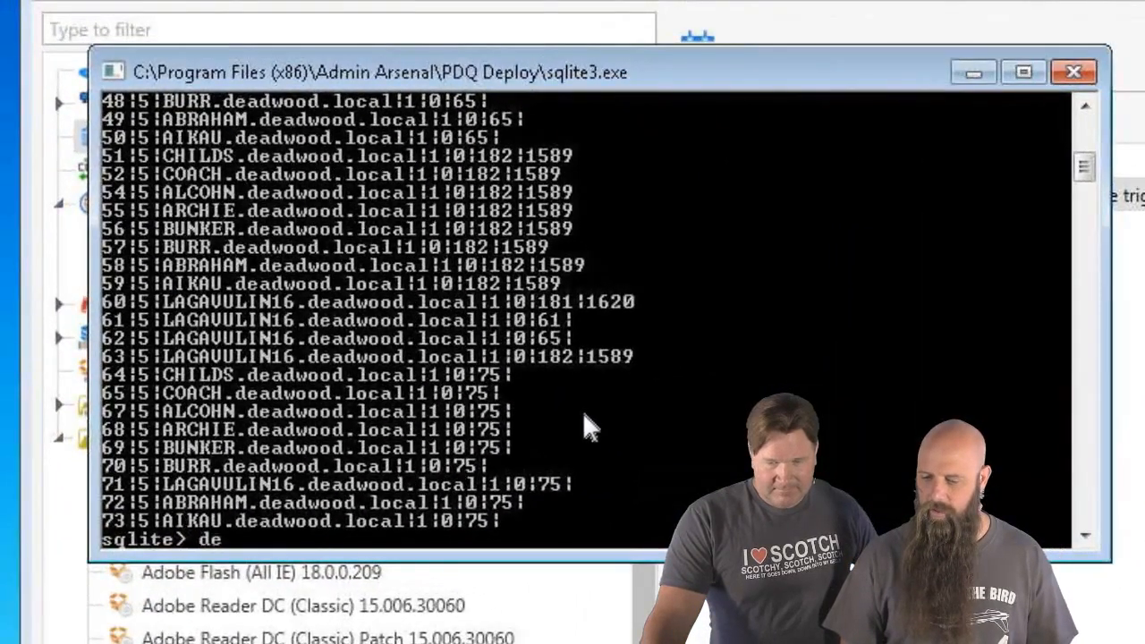
{"action": "type", "text": "lete from Sc"}
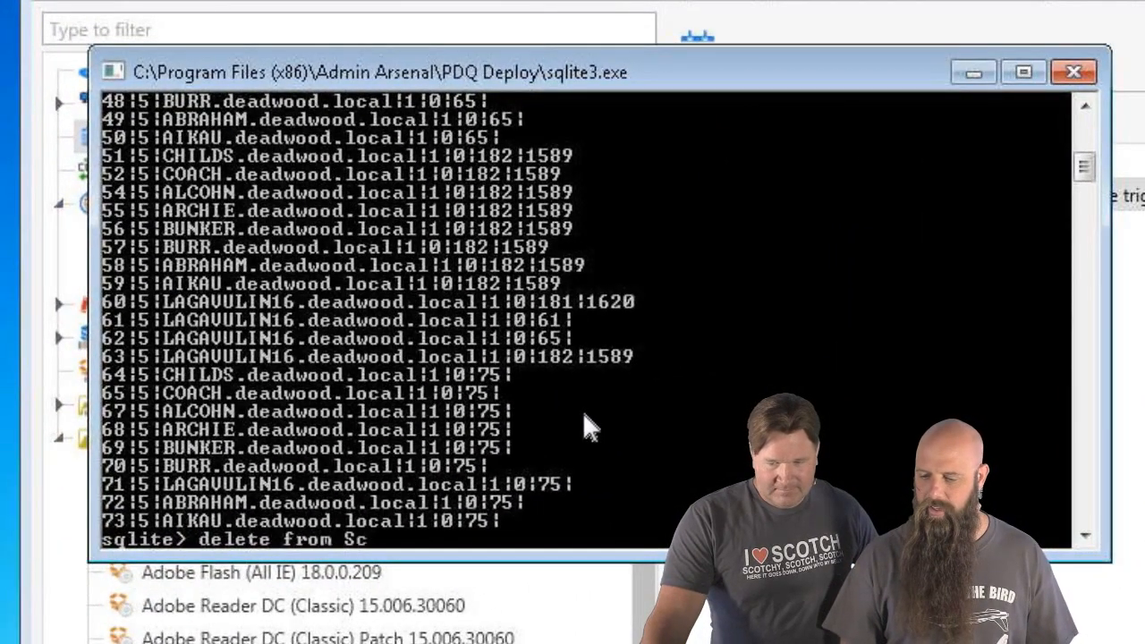
{"action": "type", "text": "heduleComputers"}
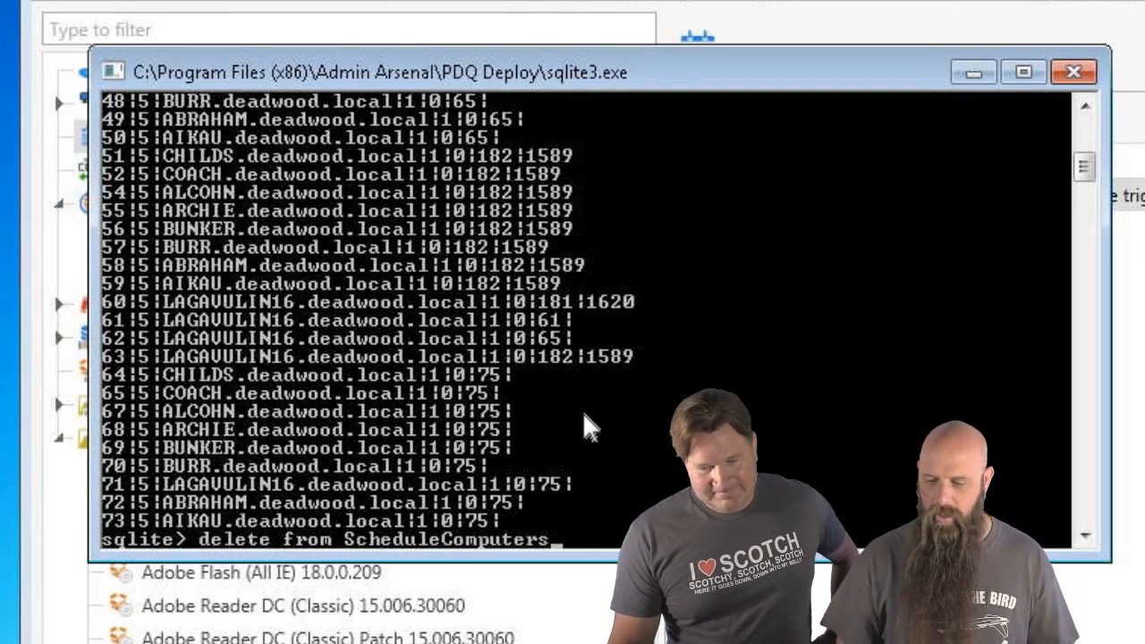
{"action": "type", "text": " wher"}
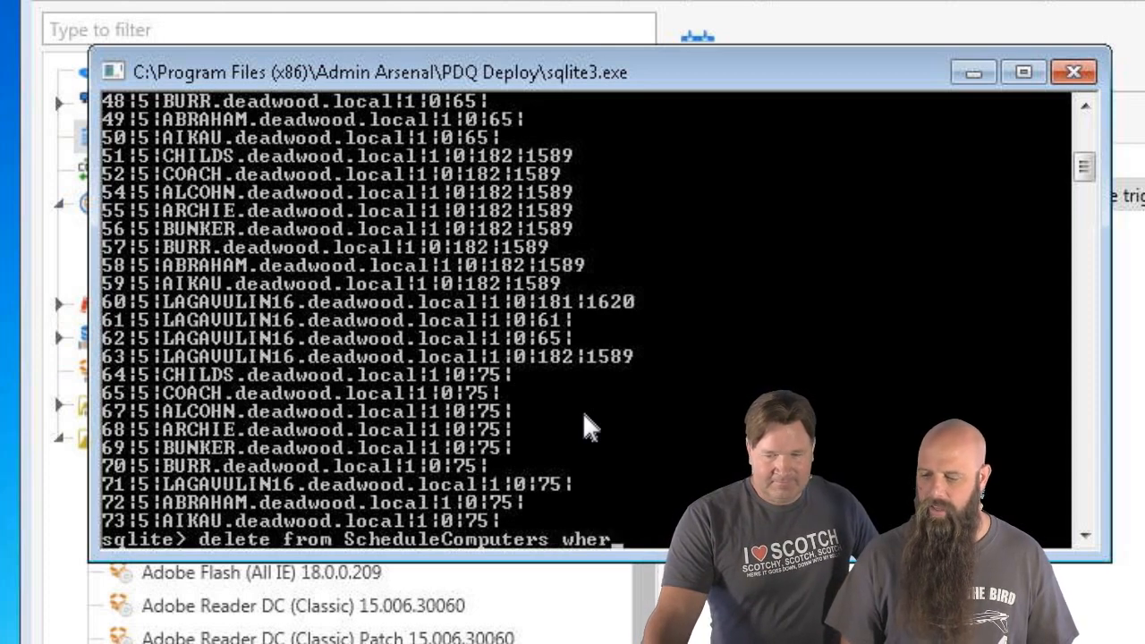
{"action": "type", "text": "e name like 'alcohn%';"}
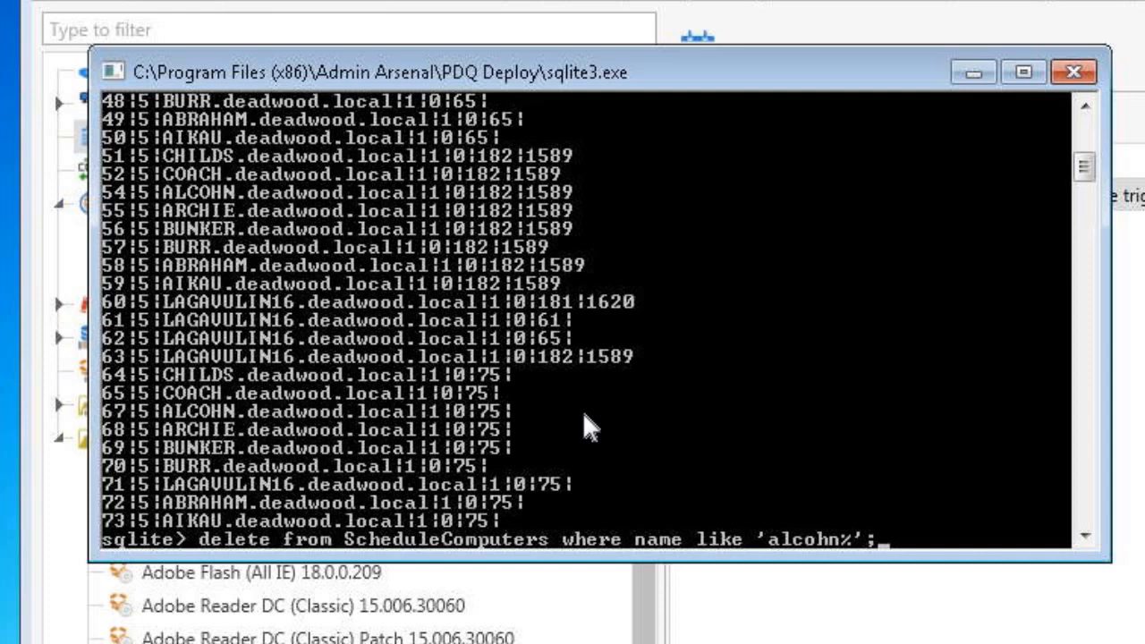
{"action": "key", "text": "Return"}
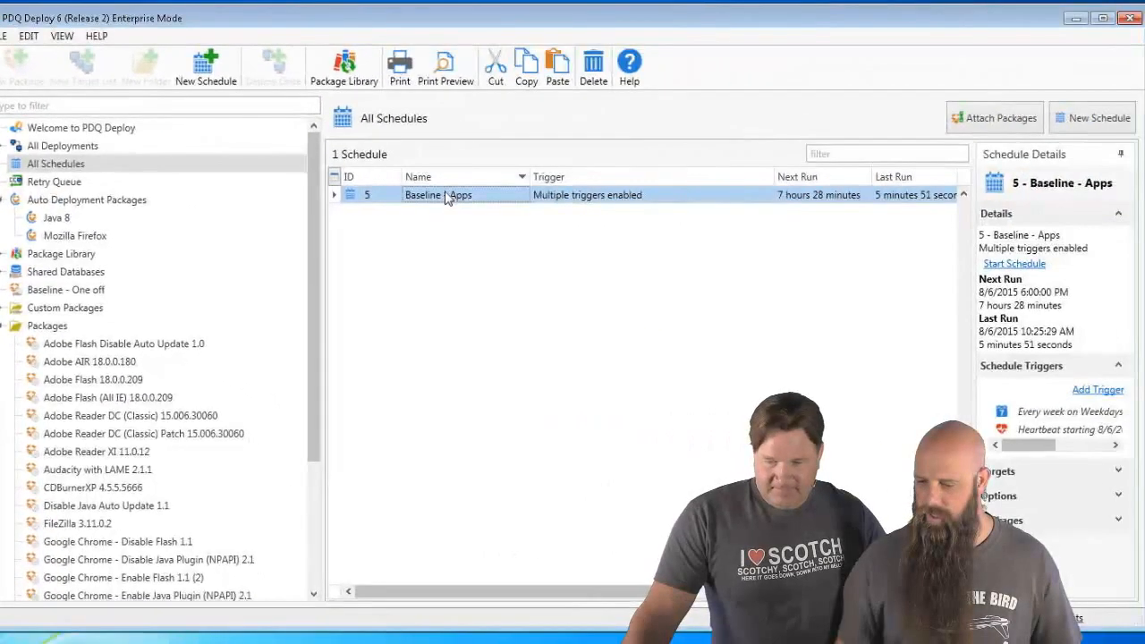
Check the deletion by querying "select * from schedulecomputers where name like 'alcohn%';" and viewing the Baseline - Apps schedule's computer history.
{"action": "double_click", "coordinate": [447, 197]}
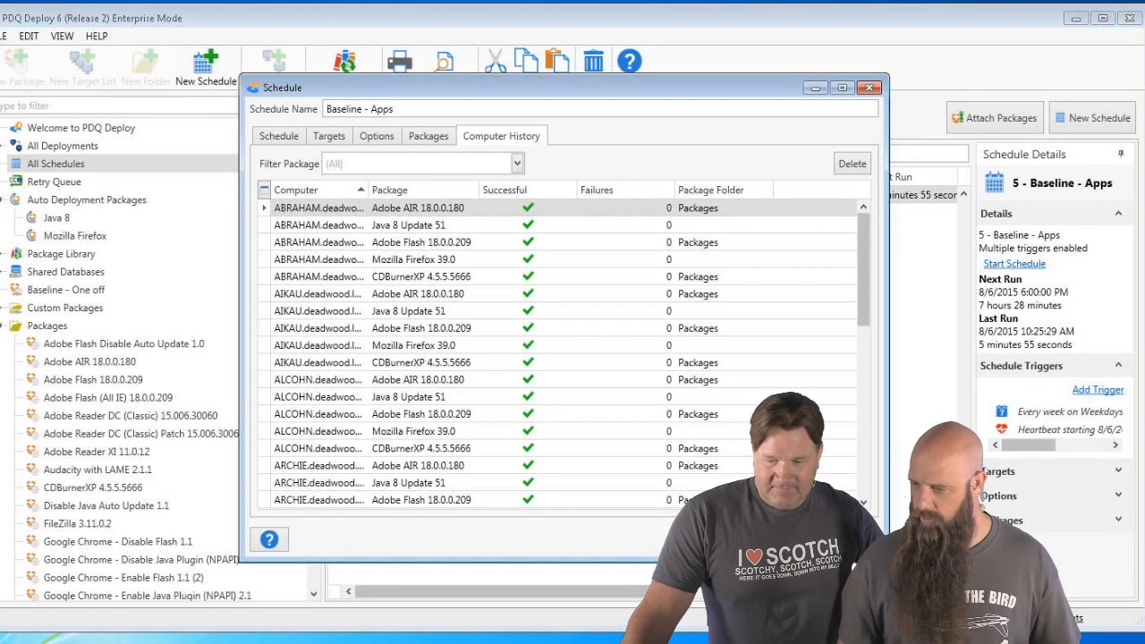
{"action": "key", "text": "Escape"}
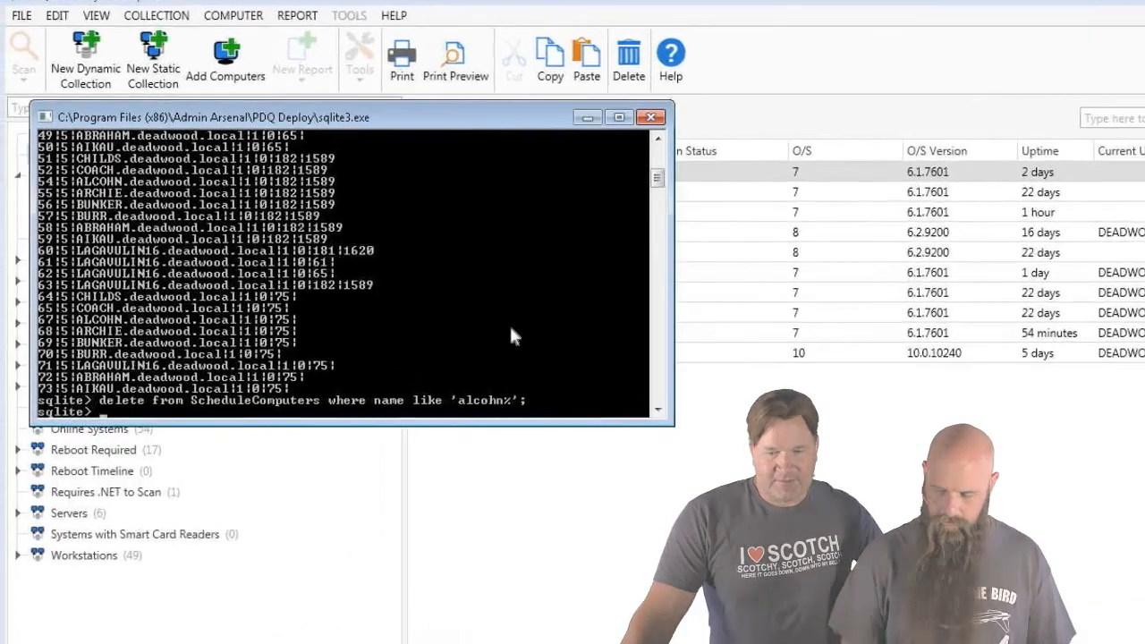
{"action": "type", "text": "select * from s"}
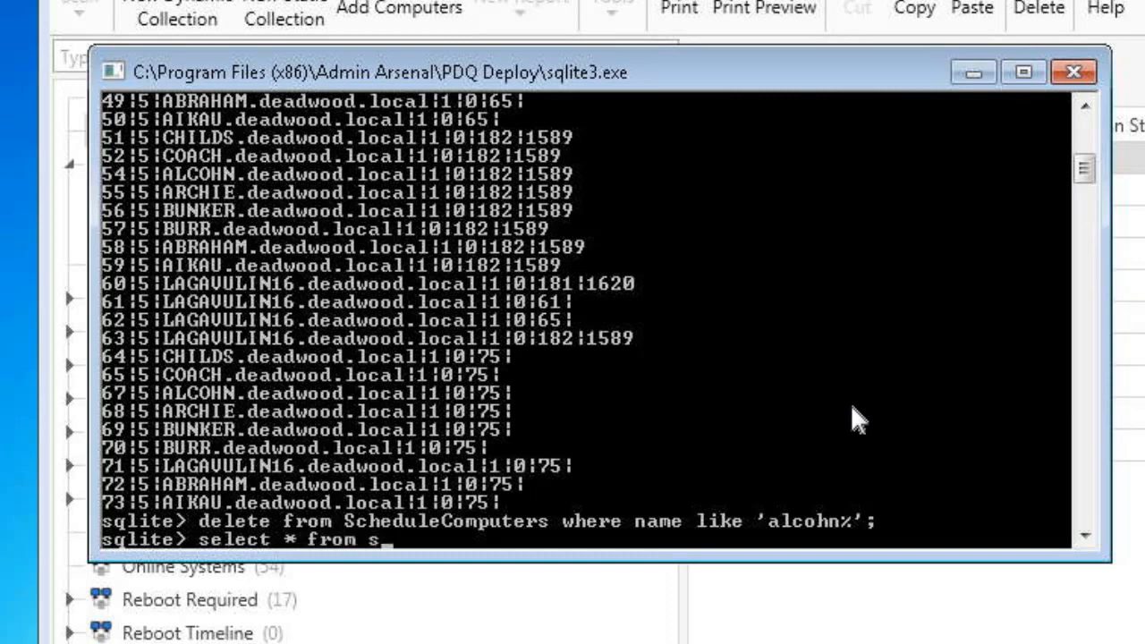
{"action": "type", "text": "chedulecomputers where"}
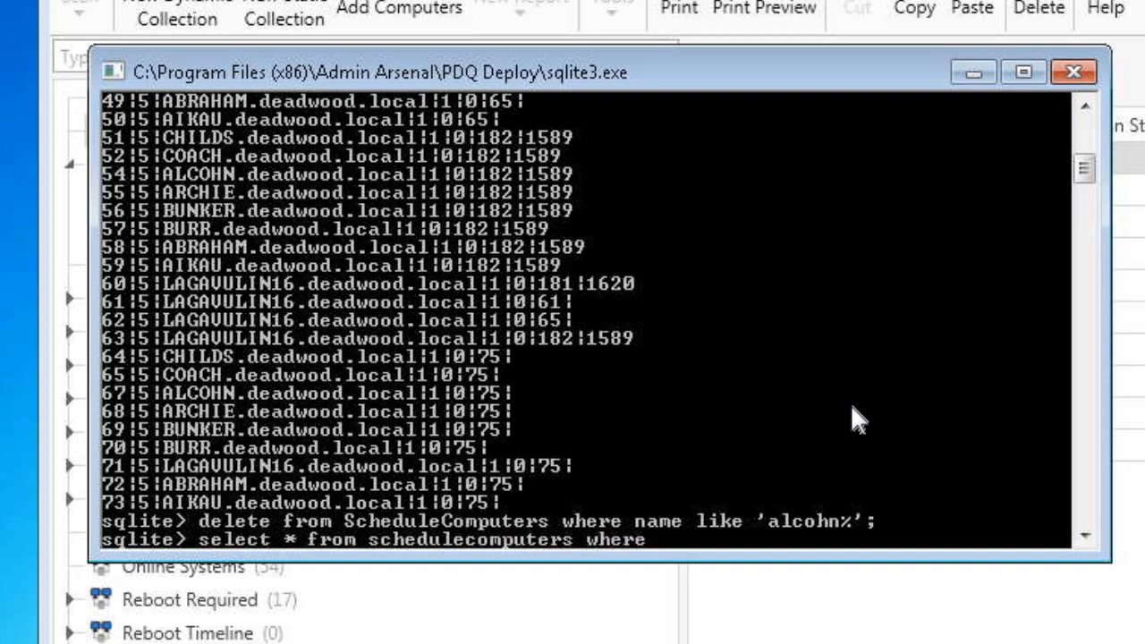
{"action": "type", "text": " name like "}
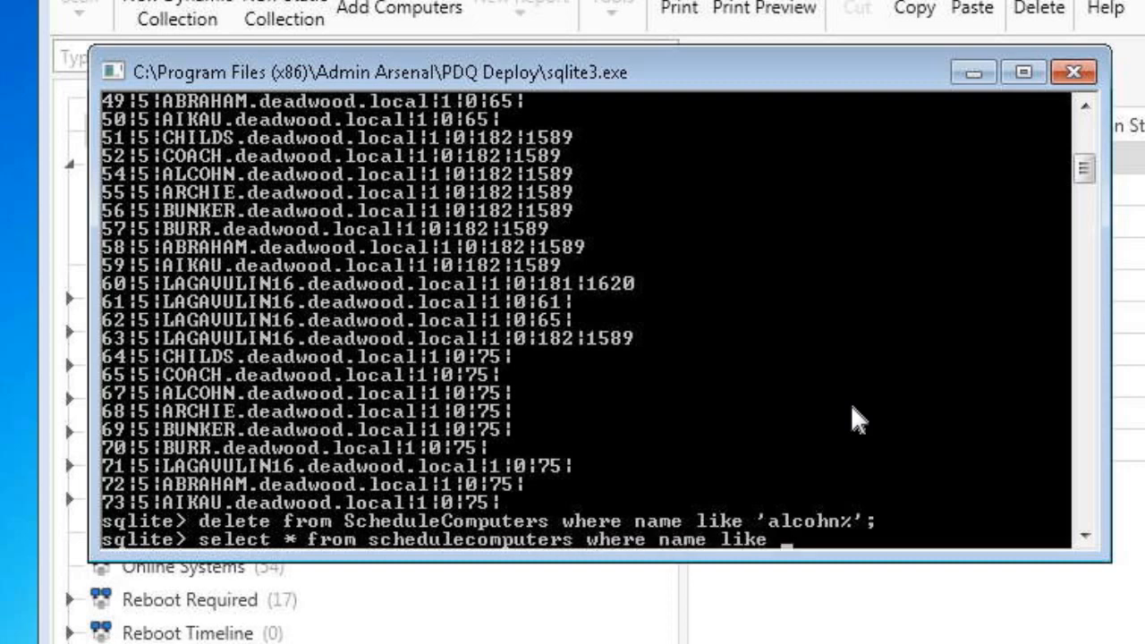
{"action": "type", "text": "'alcohn"}
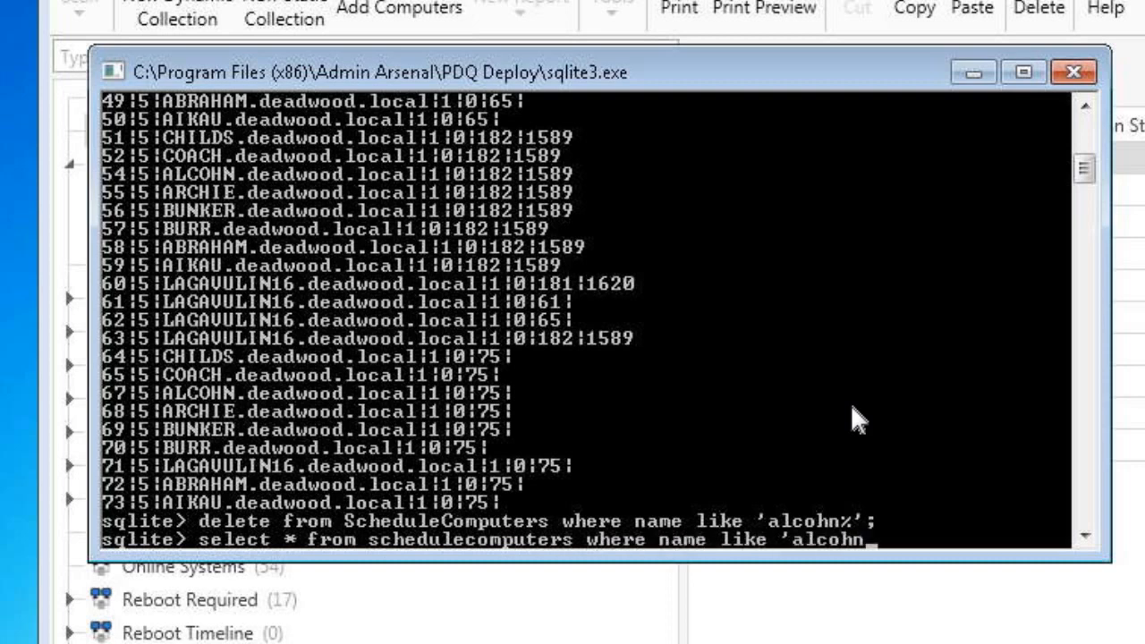
{"action": "type", "text": "%';"}
{"action": "key", "text": "Return"}
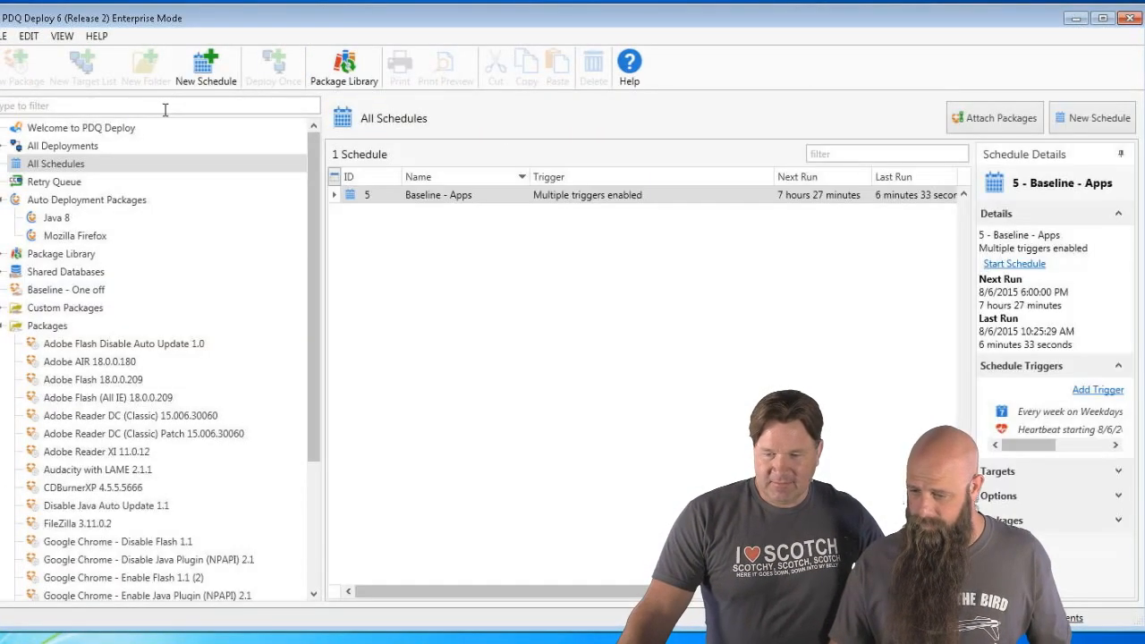
{"action": "double_click", "coordinate": [483, 195]}
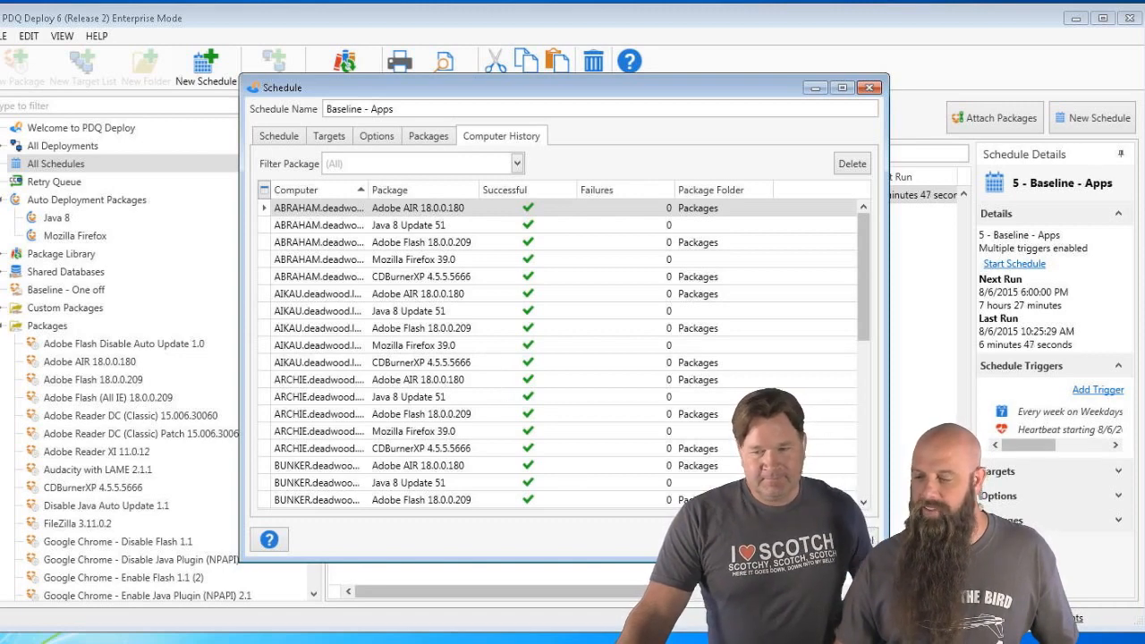
{"action": "key", "text": "Escape"}
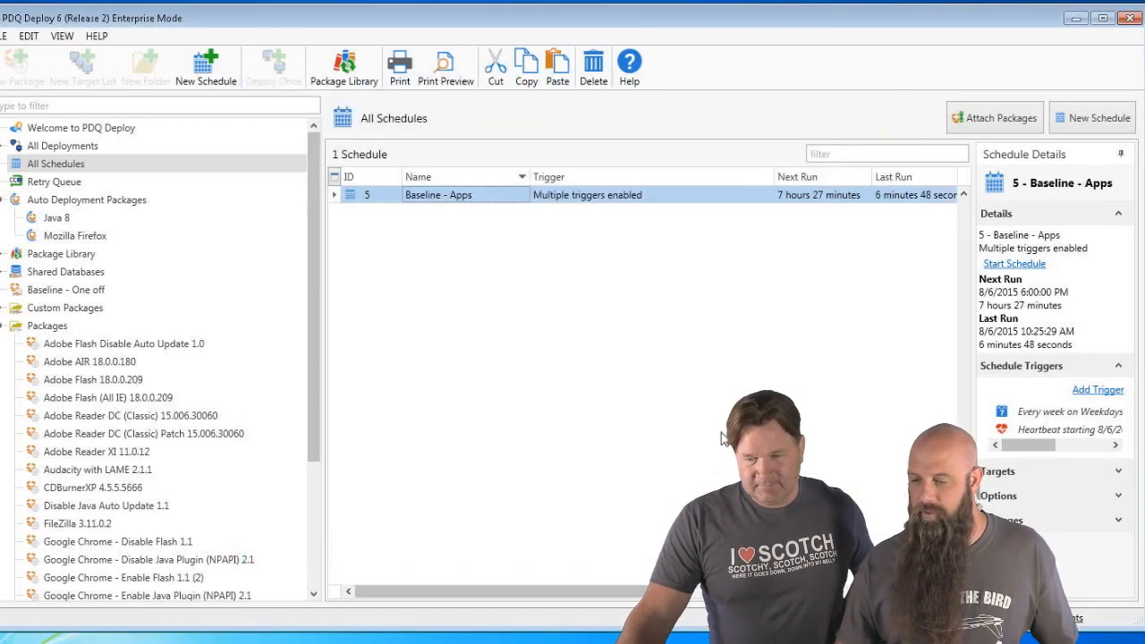
Start the Baseline - Apps schedule for all attached packages and show the list of all deployments.
{"action": "right_click", "coordinate": [410, 196]}
{"action": "mouse_move", "coordinate": [480, 273]}
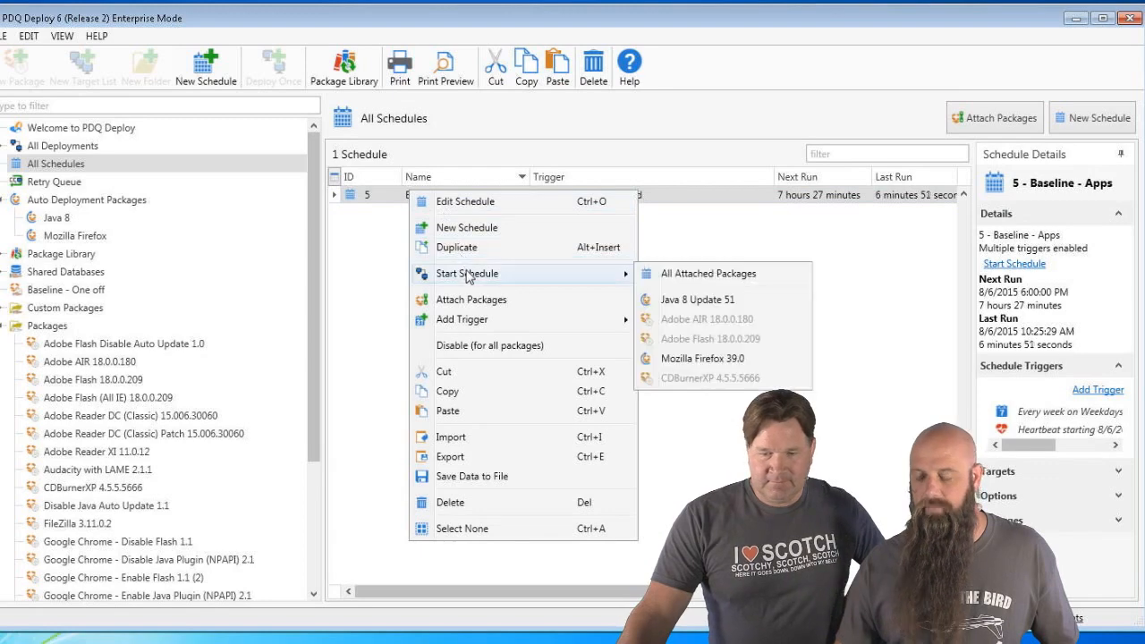
{"action": "left_click", "coordinate": [701, 301]}
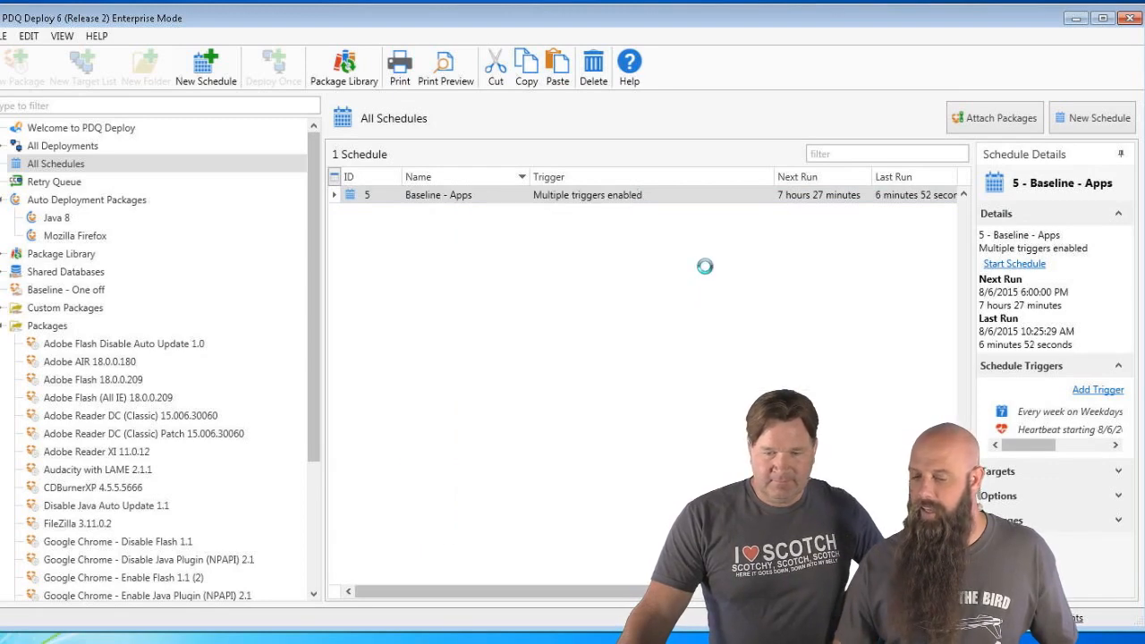
{"action": "left_click", "coordinate": [79, 149]}
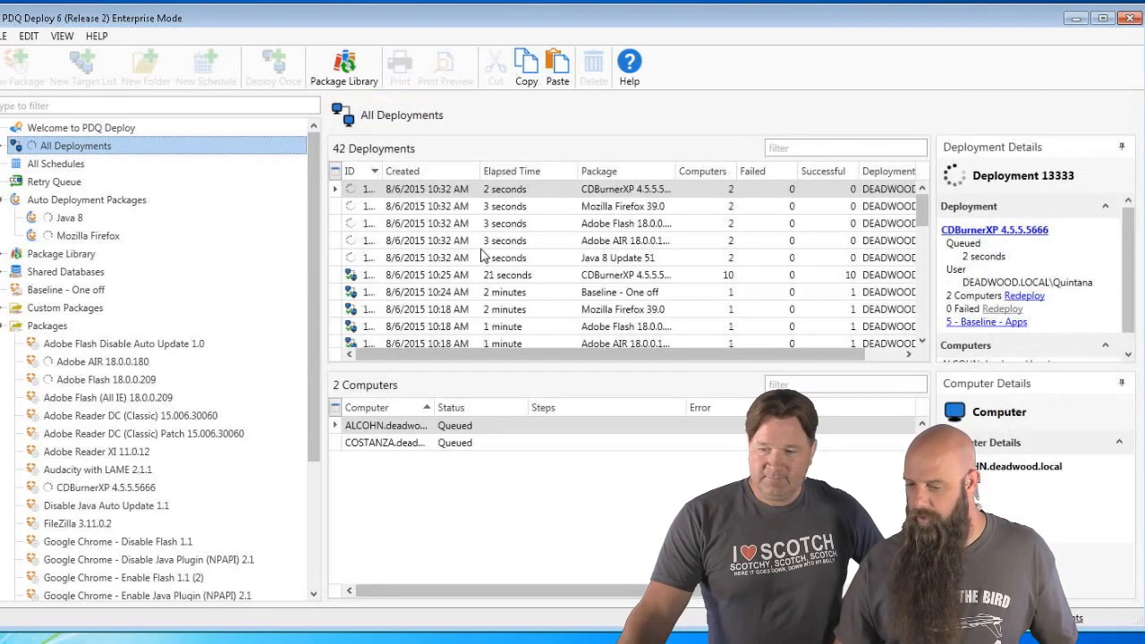